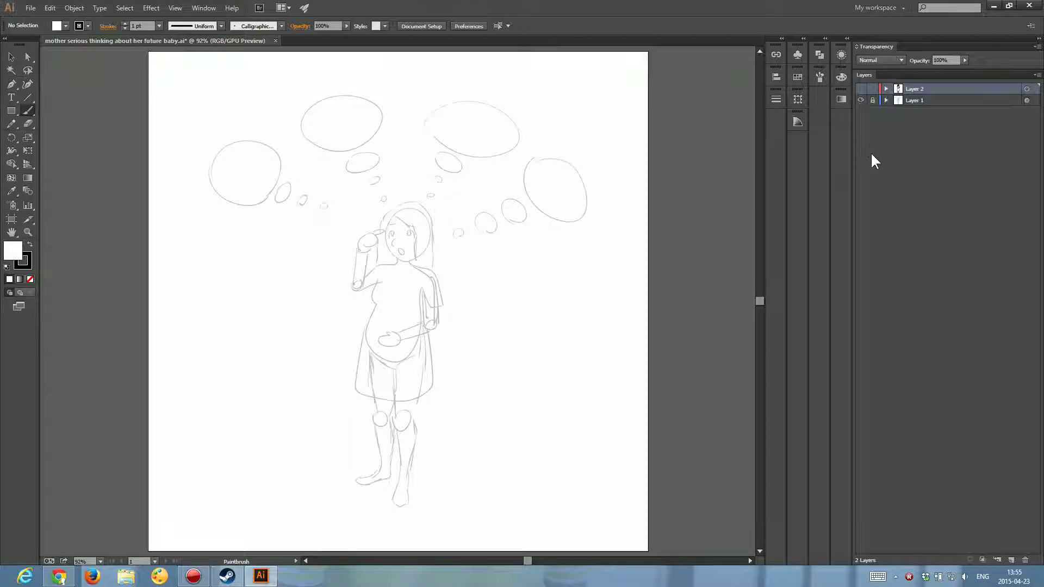
- Lock the sketch layer (Layer 1) and set its opacity to 25%
click(872, 102)
click(861, 100)
click(861, 100)
click(1028, 101)
click(961, 61)
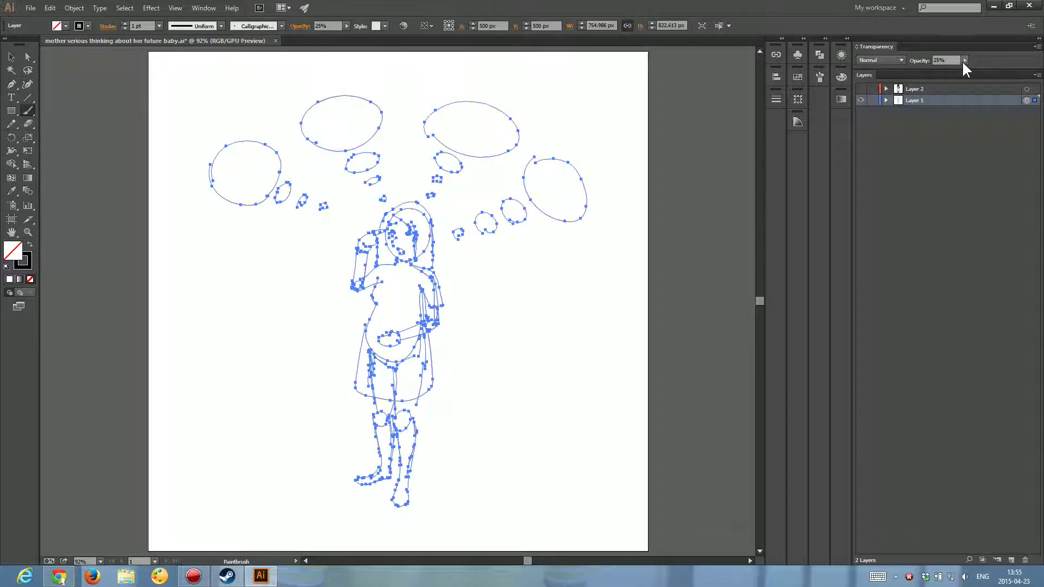
text(25)
key(Return)
- Expand and collapse the sketch layer, then raise its opacity back to 100%
click(889, 121)
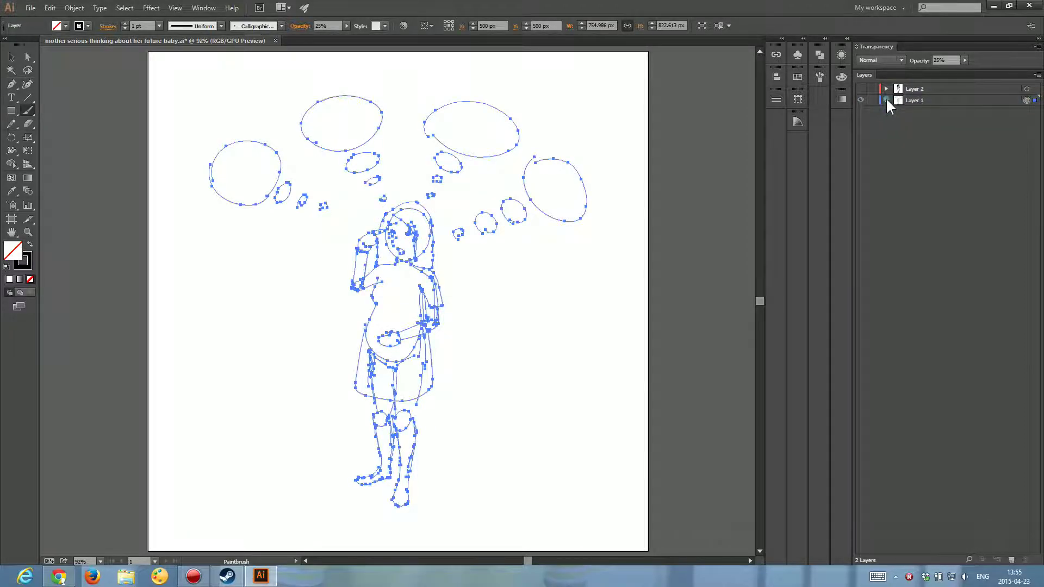
click(886, 98)
click(964, 61)
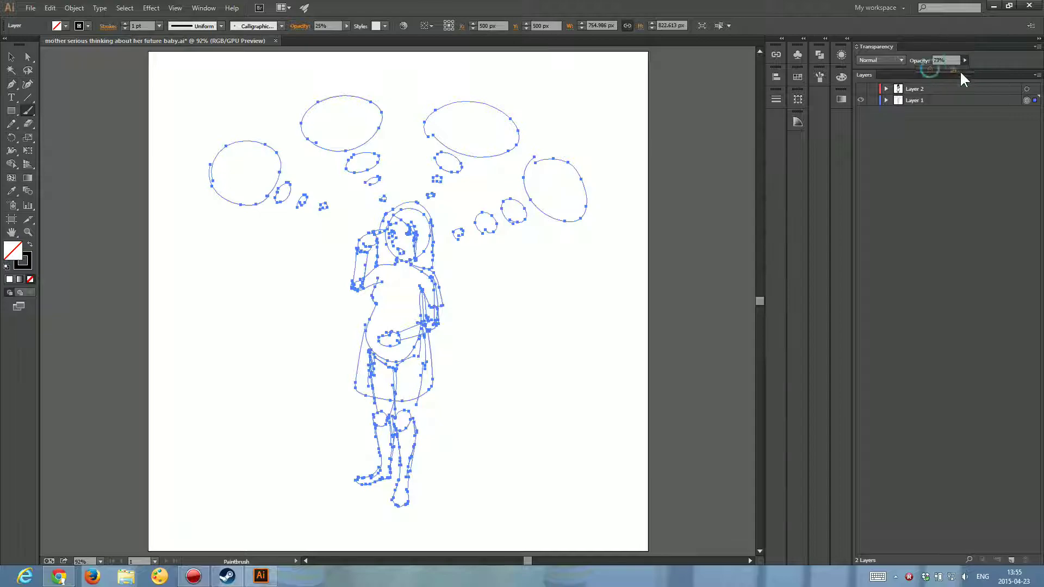
drag(960, 72, 971, 71)
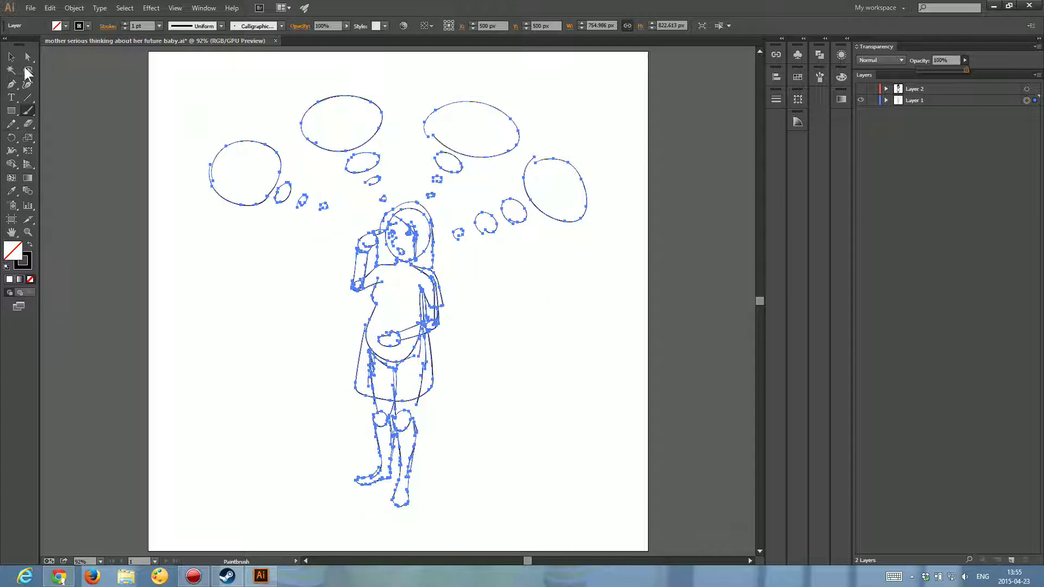
- Lower the sketch layer's opacity again and make the ink layer (Layer 2) visible
click(11, 56)
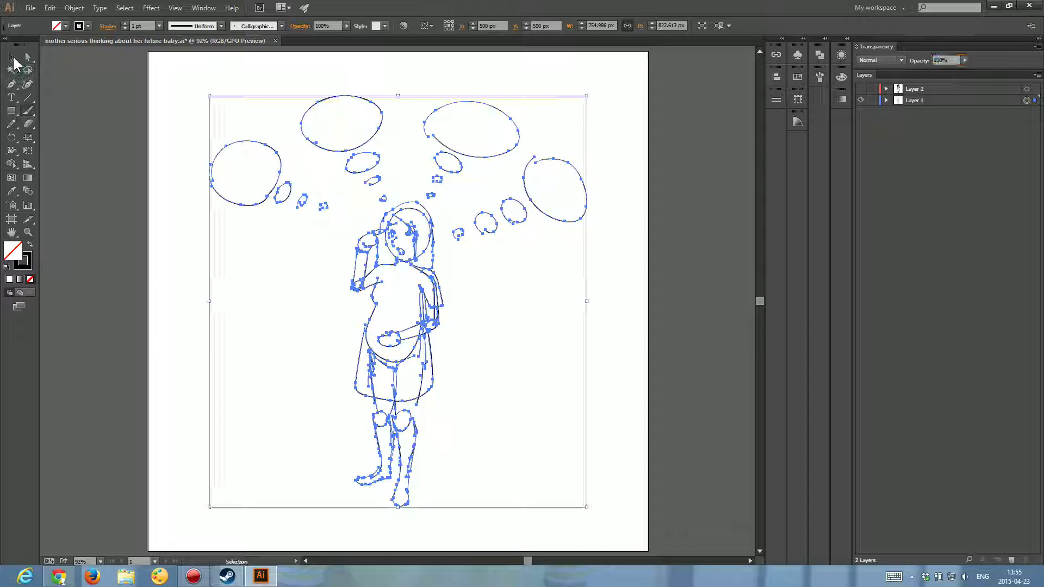
click(181, 258)
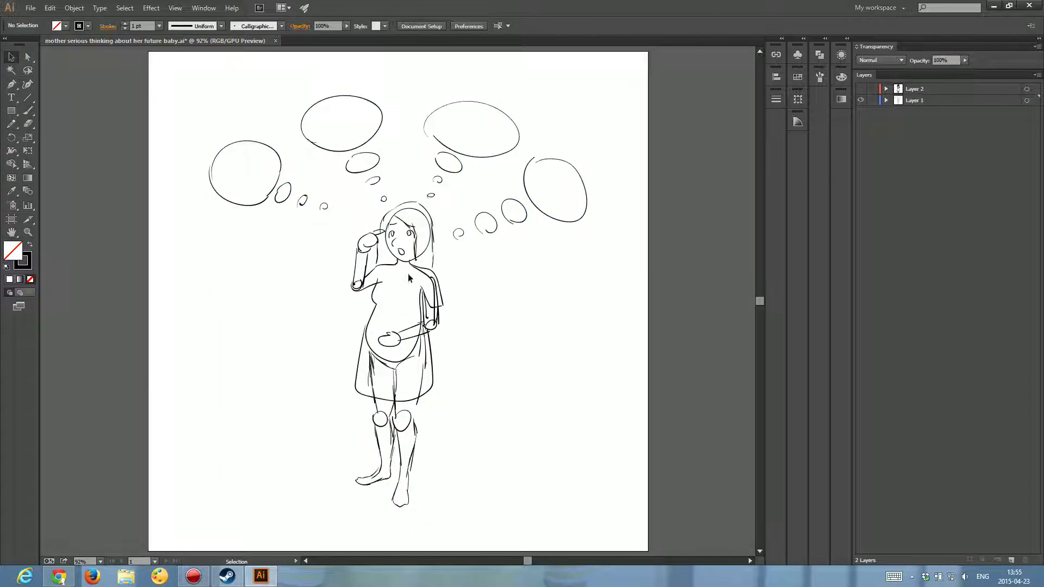
click(1027, 100)
drag(964, 61, 934, 69)
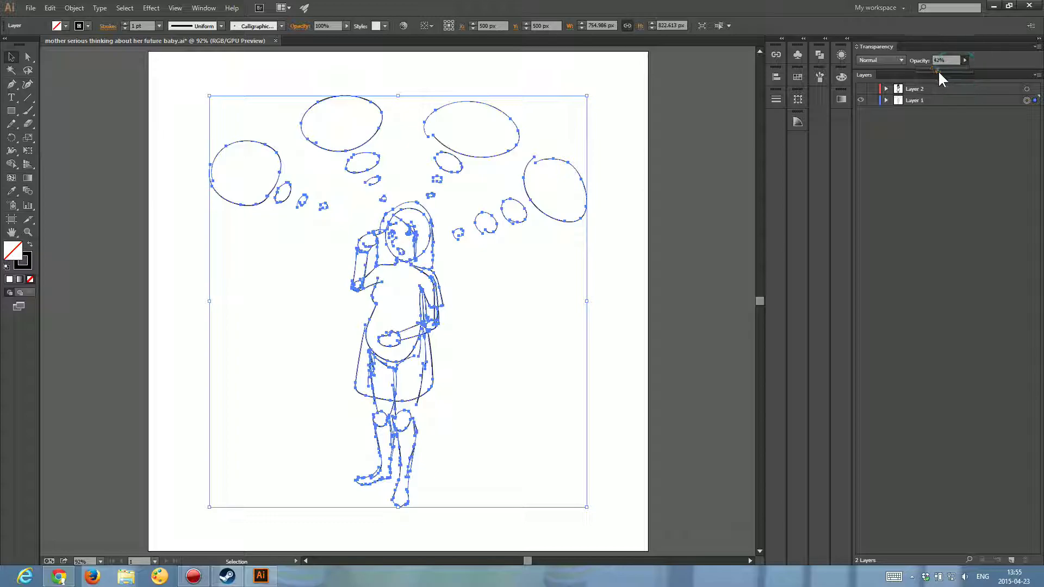
click(861, 89)
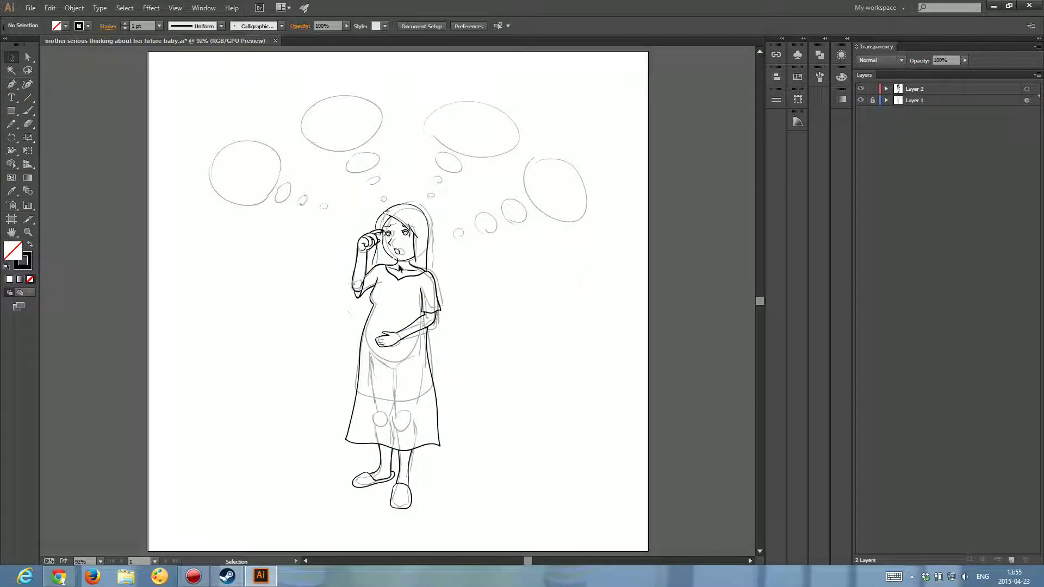
- Set the Paintbrush to Calligraphic Brush 1 at 2 pt with pressure-varying size
click(27, 110)
click(282, 27)
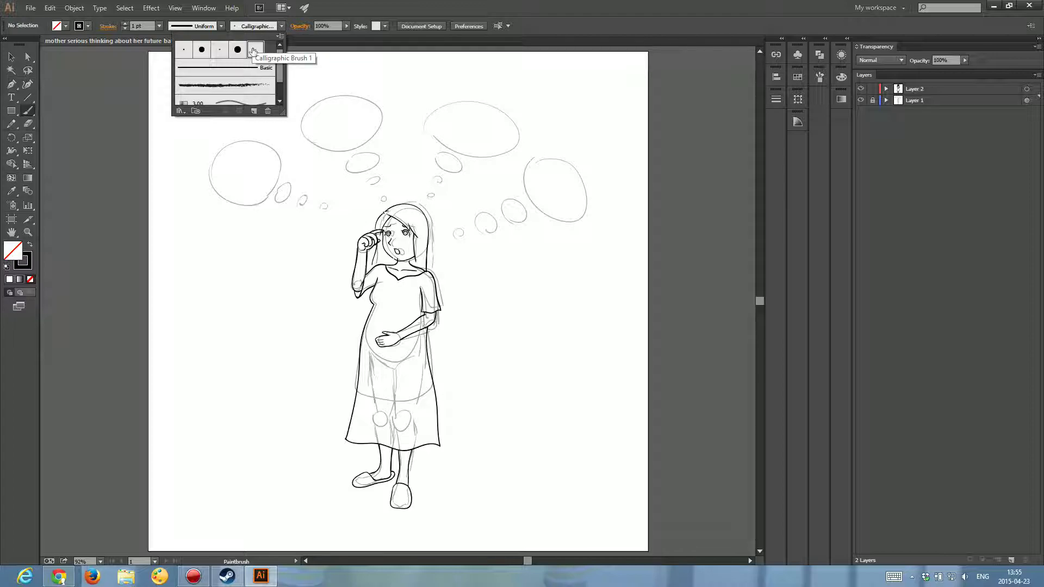
double_click(255, 50)
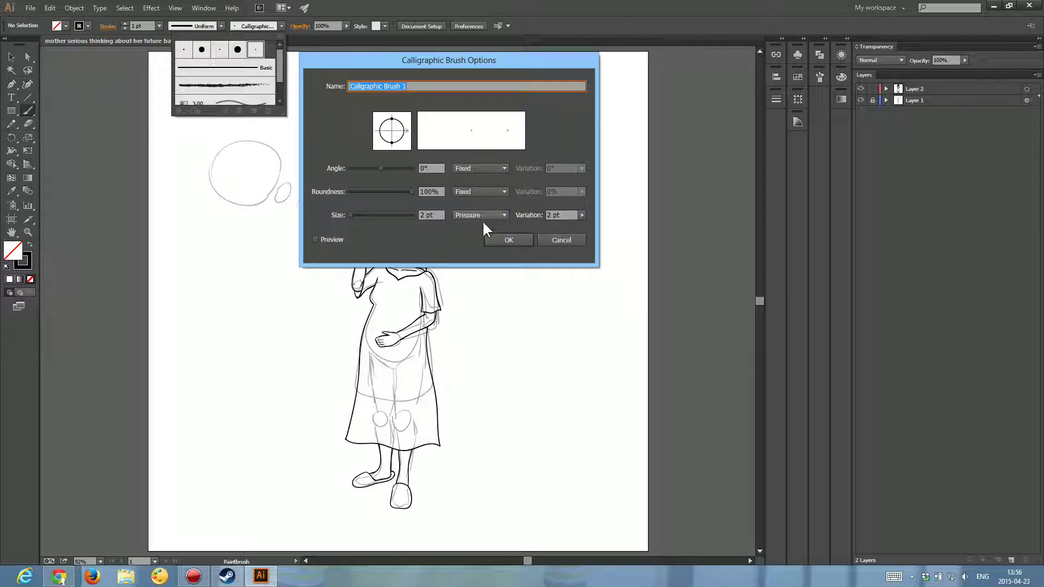
click(564, 241)
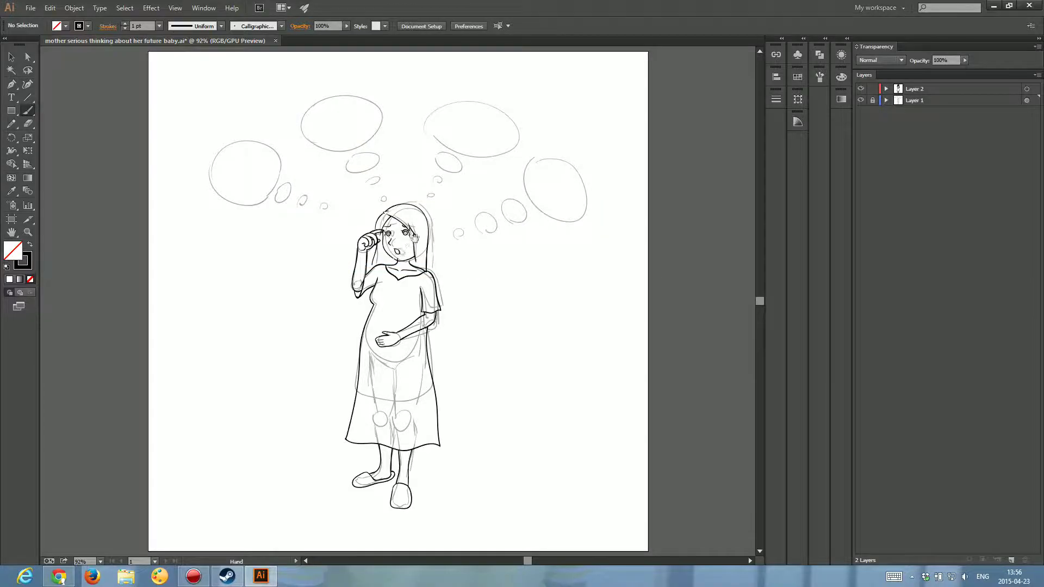
drag(392, 245, 396, 230)
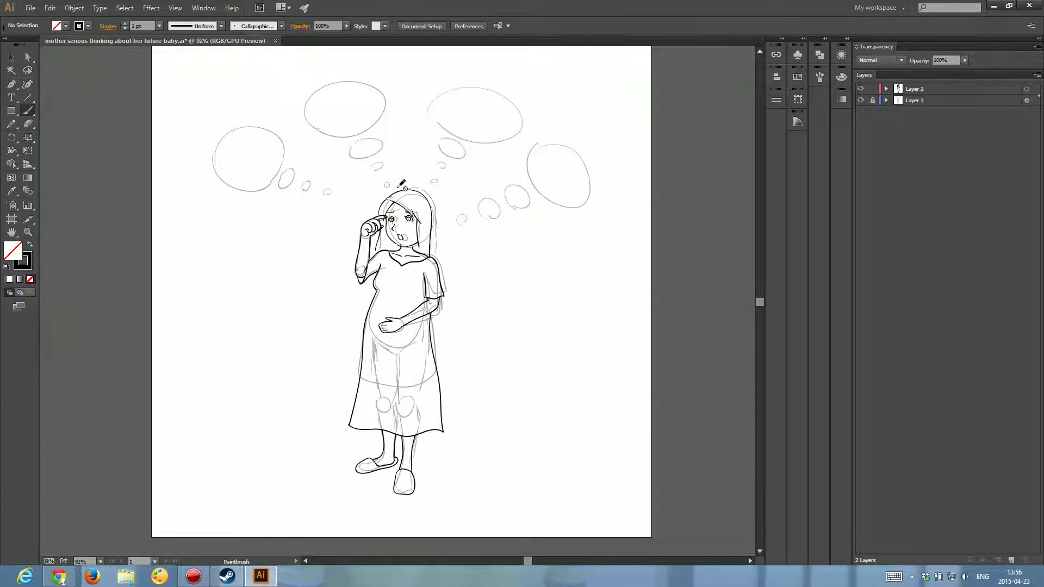
- Zoom to 1200% on the face and hand, and target the ink layer Layer 2
scroll(402, 184, up, 4)
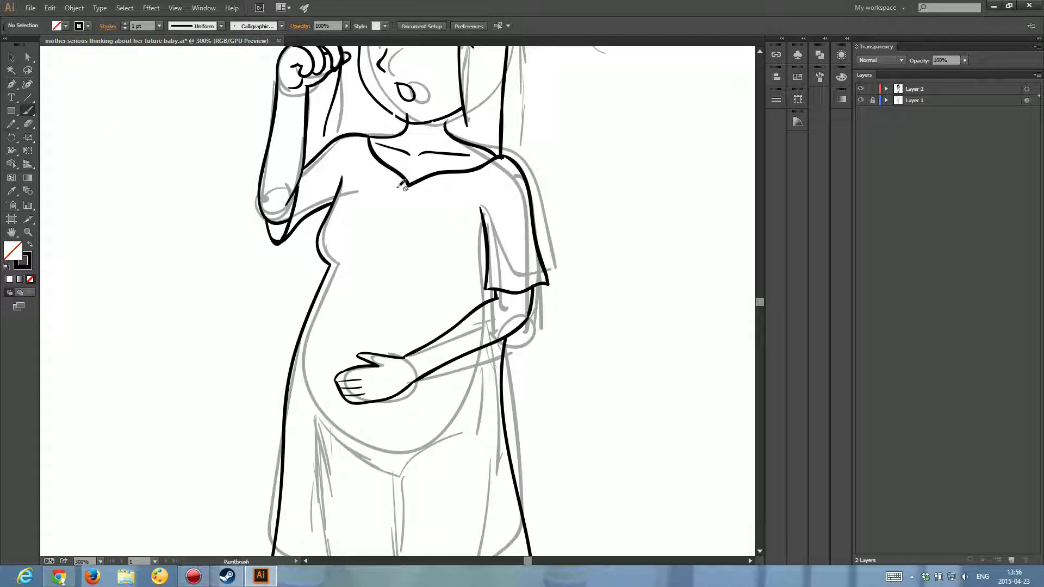
scroll(403, 186, up, 3)
scroll(348, 299, up, 2)
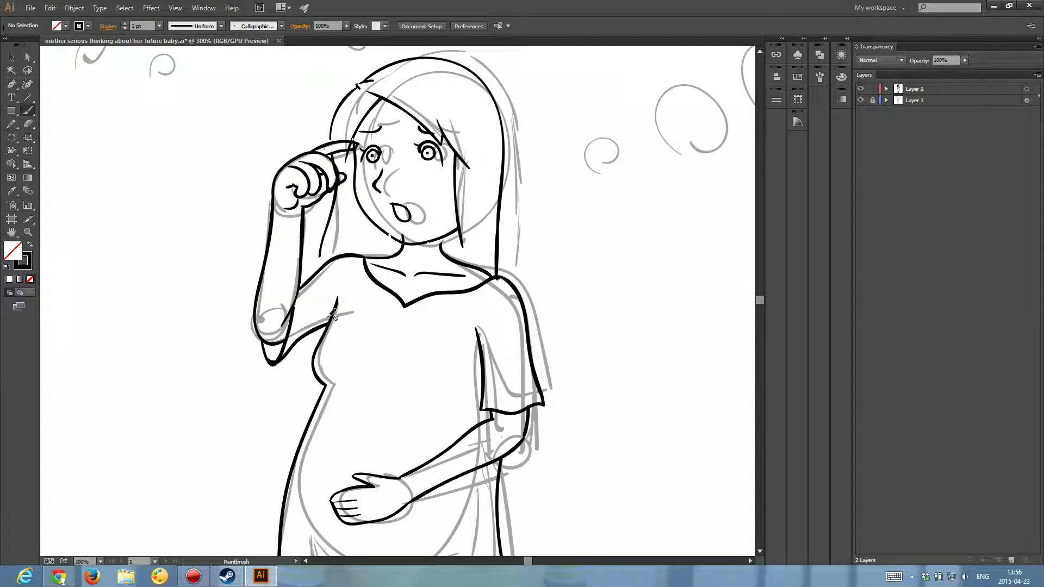
scroll(332, 315, up, 2)
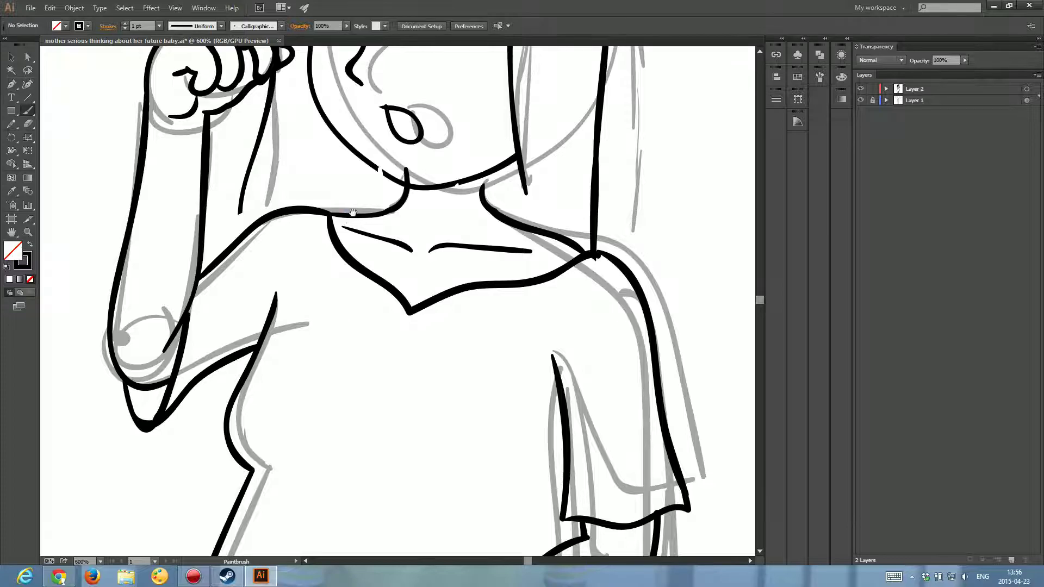
drag(353, 212, 326, 371)
drag(350, 328, 348, 393)
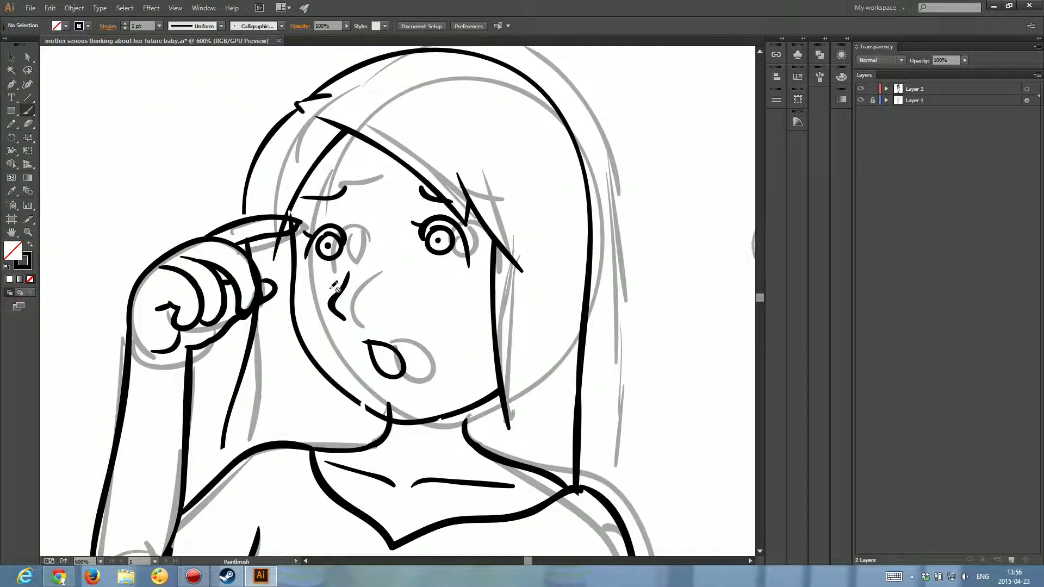
key(ctrl+equal)
key(ctrl+equal)
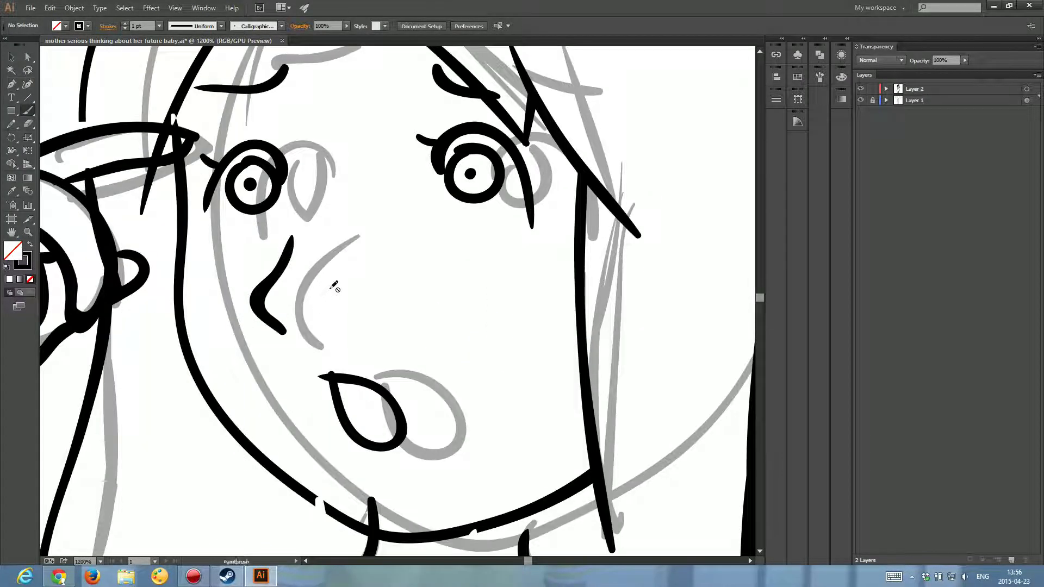
drag(334, 287, 439, 399)
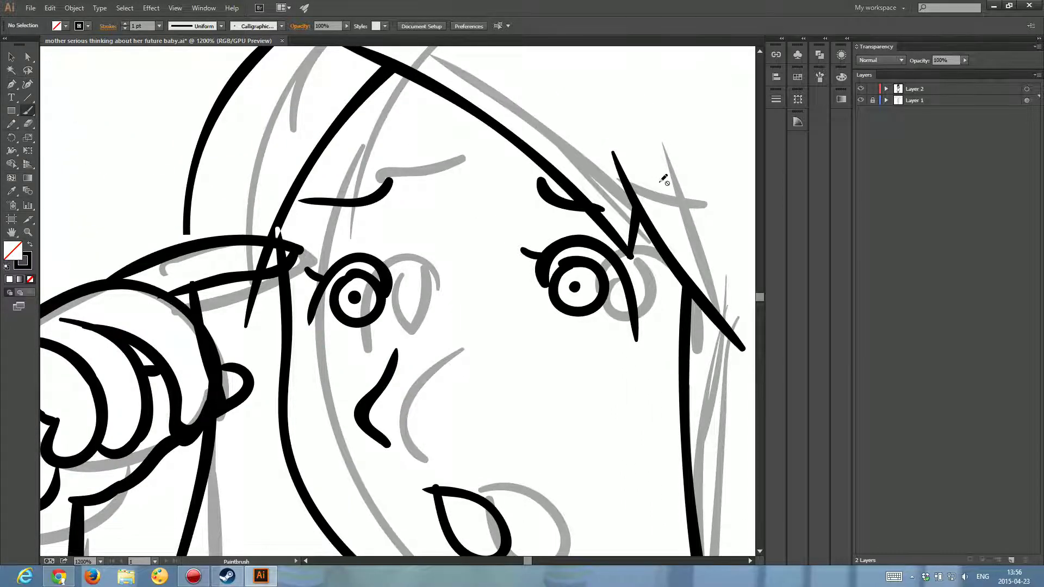
click(927, 88)
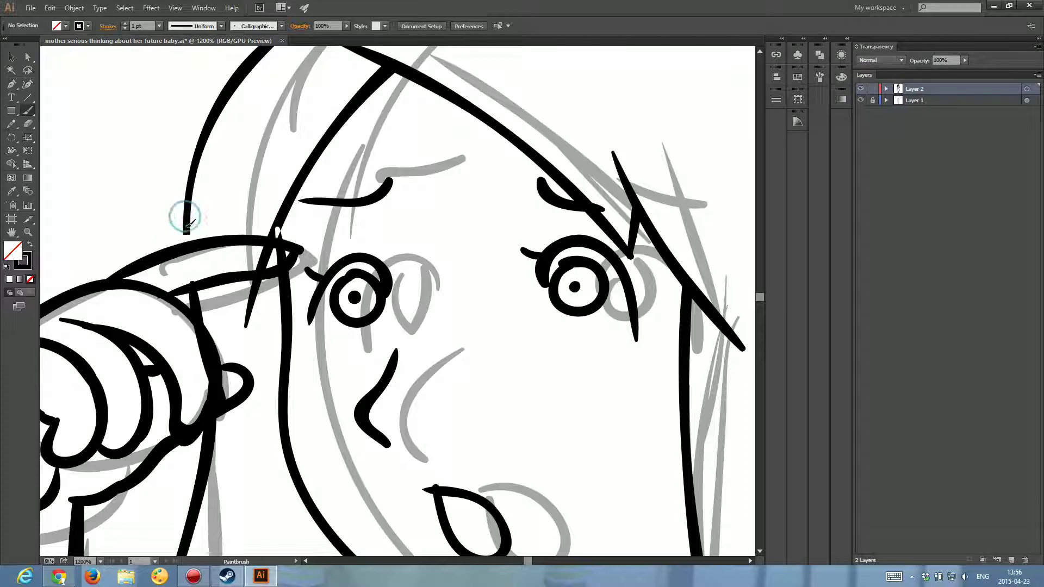
- Extend the left hair outline down to the finger line
drag(190, 224, 186, 239)
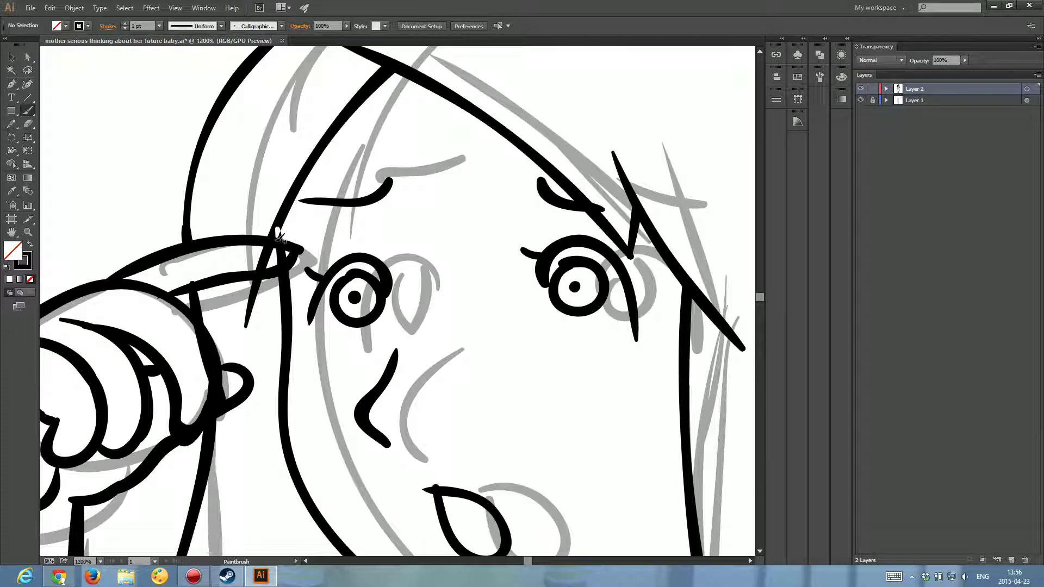
key(ctrl+z)
drag(190, 233, 186, 240)
- Redraw the chin line and neck-to-shoulder strokes to remove their notches
drag(283, 237, 188, 152)
drag(497, 326, 457, 168)
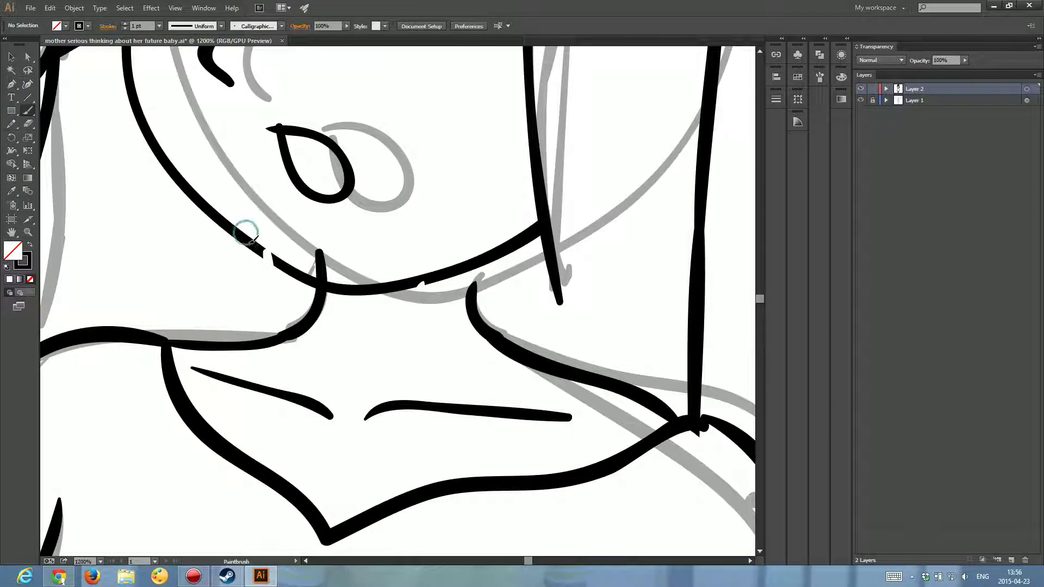
mouse_move(260, 248)
mouse_down()
mouse_move(279, 263)
mouse_move(260, 245)
mouse_up()
mouse_move(260, 246)
mouse_down()
mouse_move(274, 255)
mouse_move(258, 244)
mouse_up()
mouse_move(434, 278)
mouse_down()
mouse_move(413, 285)
mouse_move(483, 263)
mouse_move(487, 322)
mouse_up()
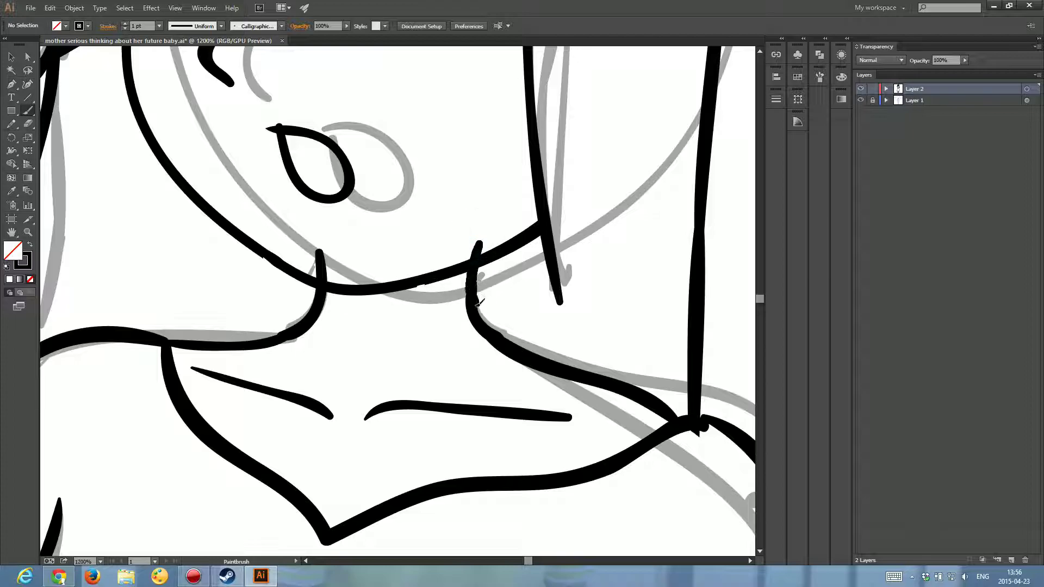
drag(477, 261, 505, 339)
- Redraw the raised arm line as a longer curve down toward the shoulder
key(ctrl+minus)
key(ctrl+minus)
key(ctrl+minus)
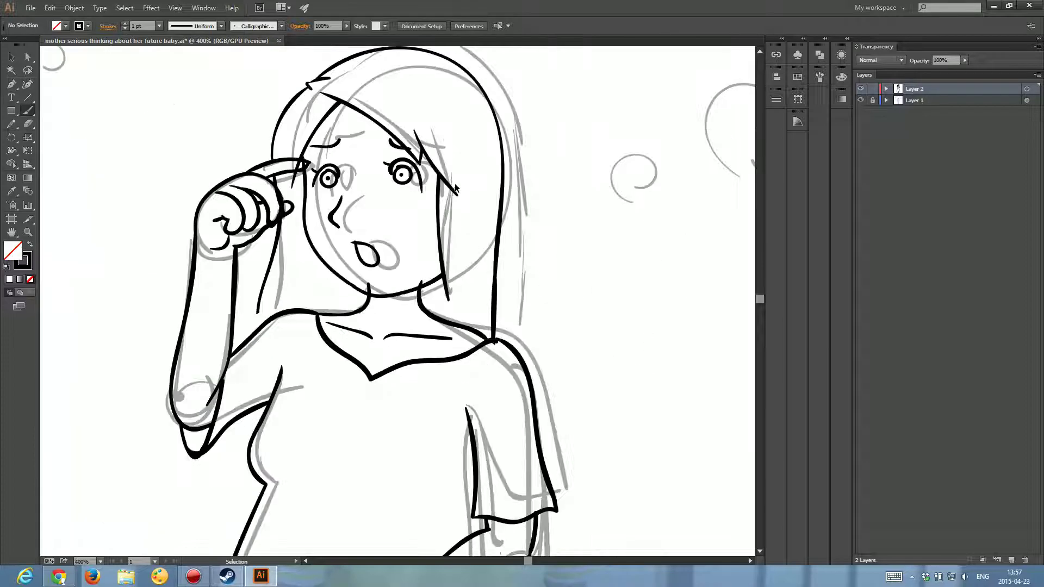
key(ctrl+plus)
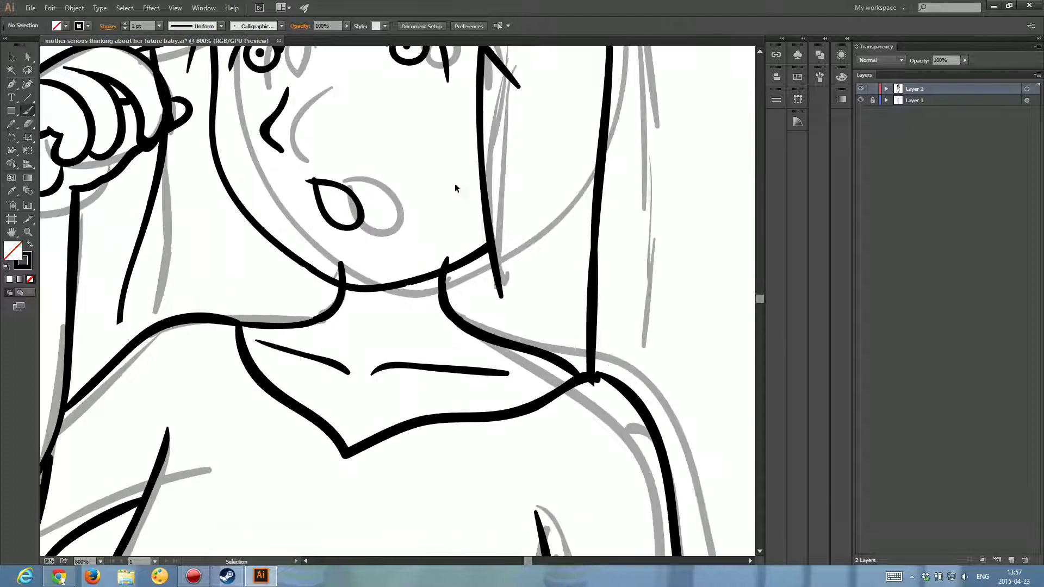
drag(203, 331, 344, 248)
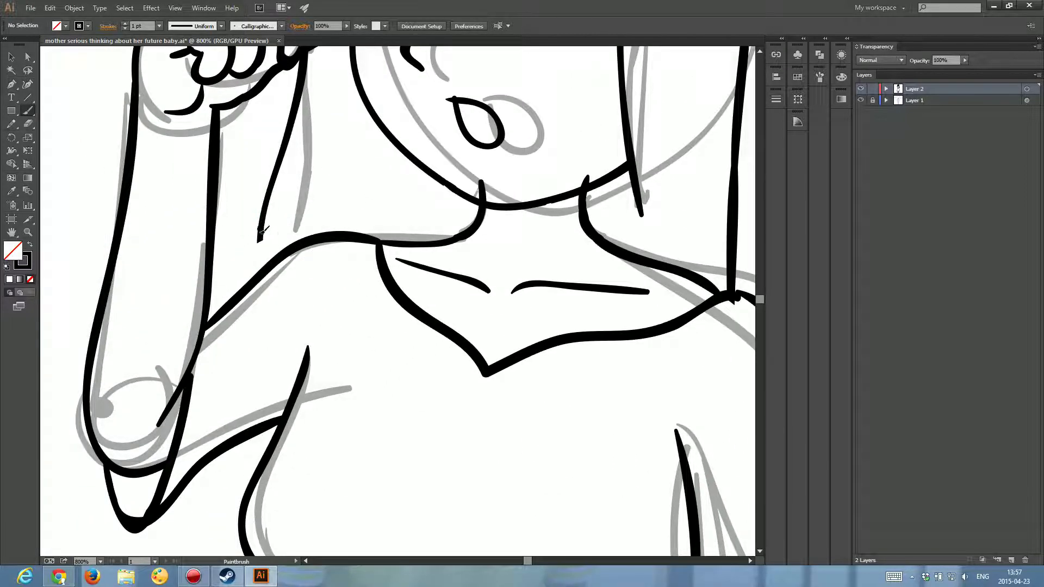
drag(259, 231, 267, 278)
key(ctrl+z)
drag(257, 212, 292, 305)
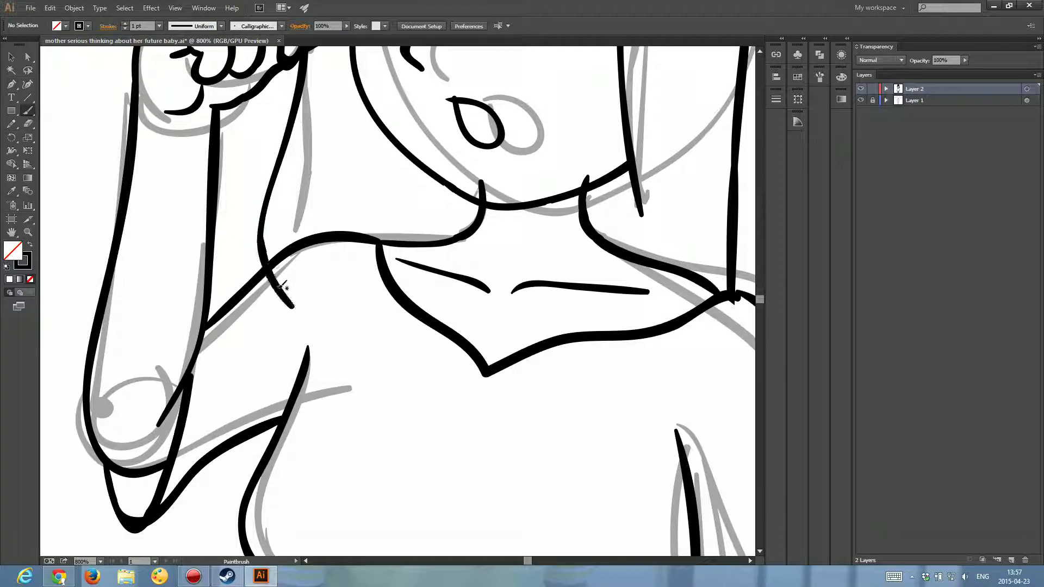
- Hide the grey sketch layer, review the inked figure and fit the artboard in the window
mouse_move(649, 238)
mouse_down()
mouse_move(406, 267)
mouse_move(352, 332)
mouse_up()
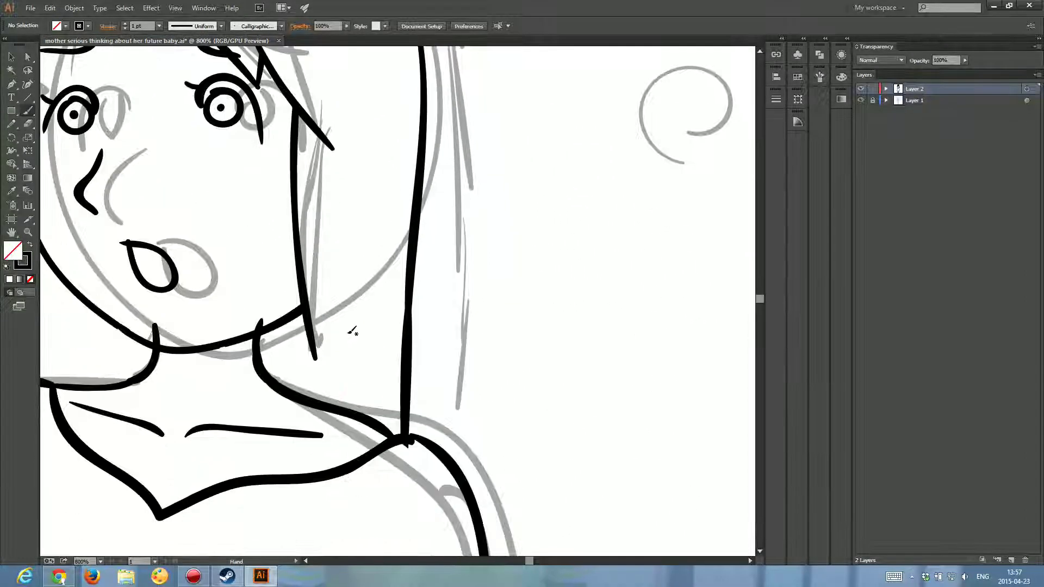
scroll(348, 334, down, 1)
scroll(348, 335, down, 1)
scroll(347, 336, down, 1)
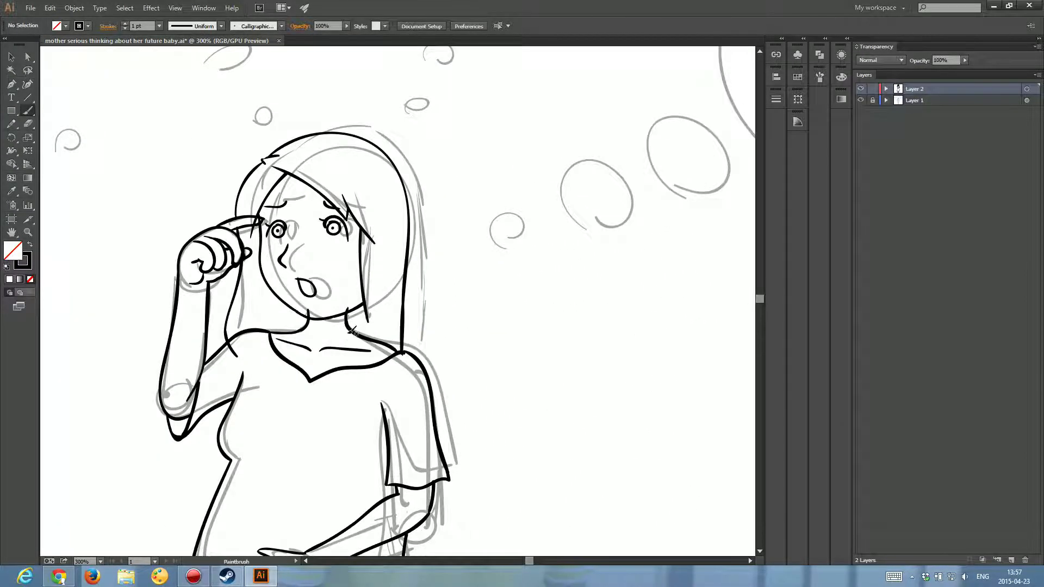
mouse_move(352, 332)
mouse_down()
mouse_move(460, 117)
mouse_move(487, 245)
mouse_up()
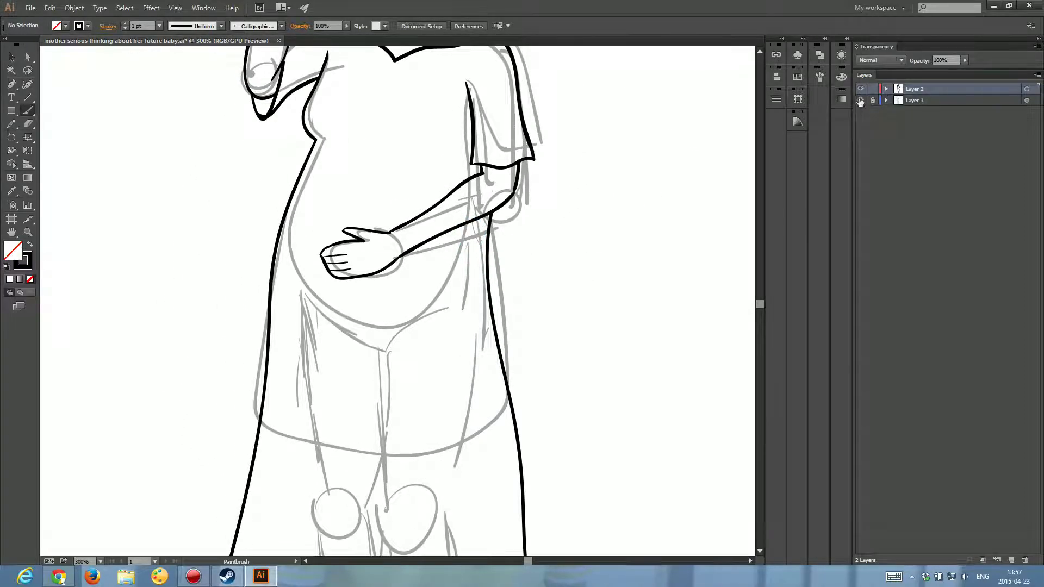
click(860, 102)
mouse_move(380, 384)
mouse_down()
mouse_move(410, 168)
mouse_move(419, 222)
mouse_move(385, 284)
mouse_up()
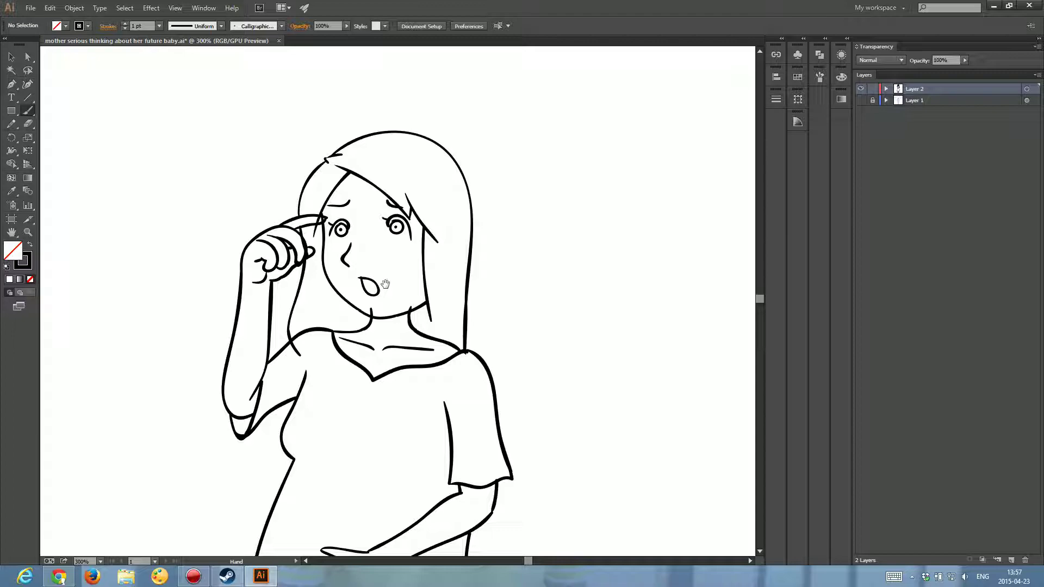
drag(395, 335, 418, 310)
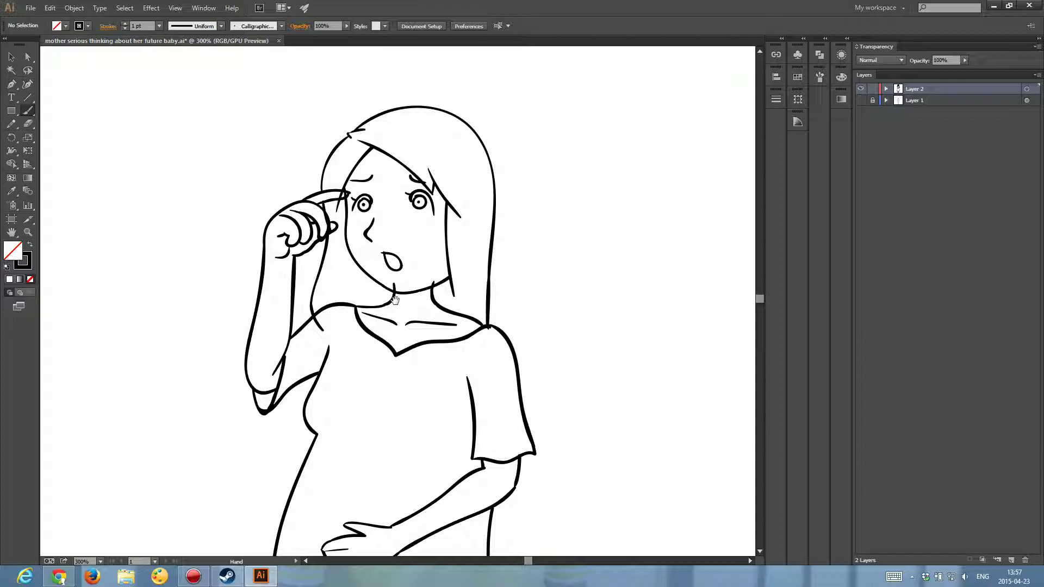
drag(395, 300, 414, 267)
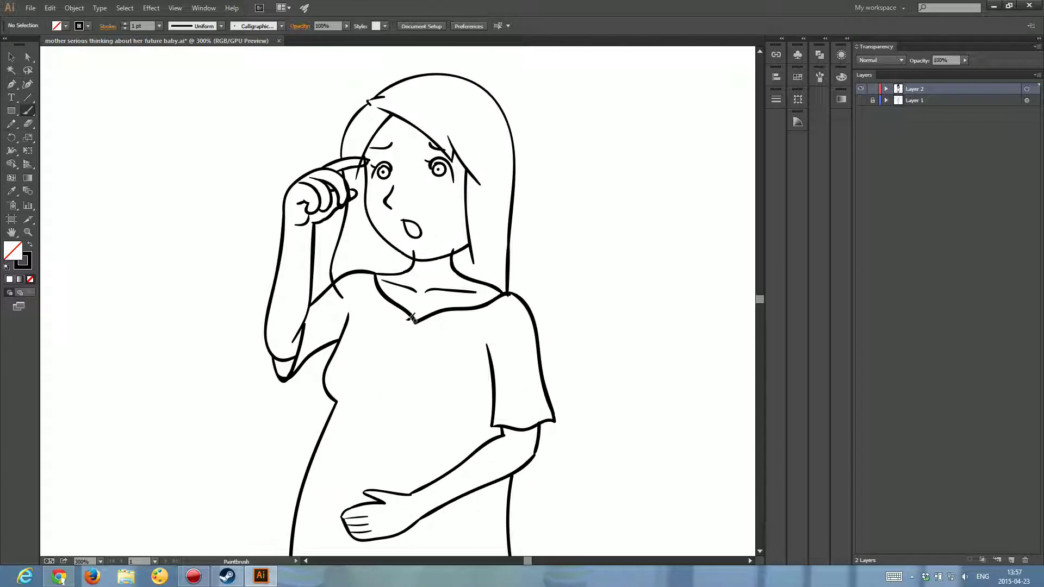
key(ctrl+0)
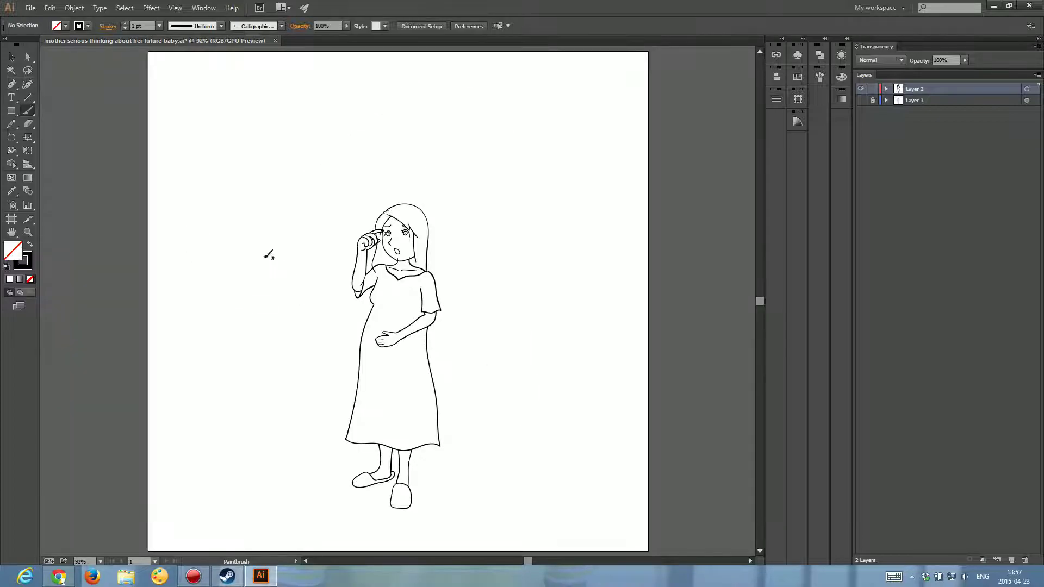
- Select all paths and attempt Live Paint Make, cancelling the warning
click(124, 7)
click(129, 22)
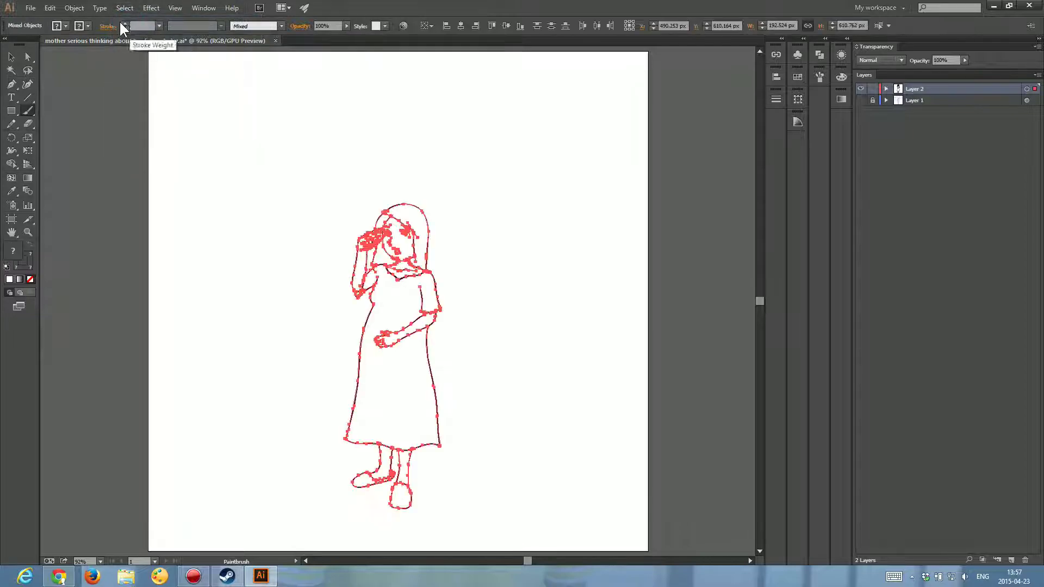
click(77, 8)
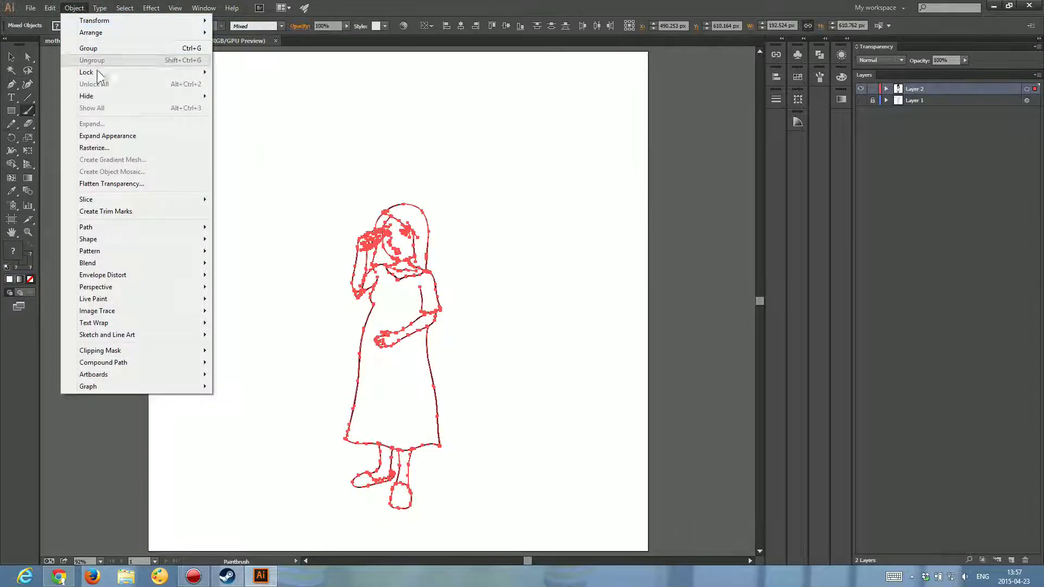
mouse_move(93, 299)
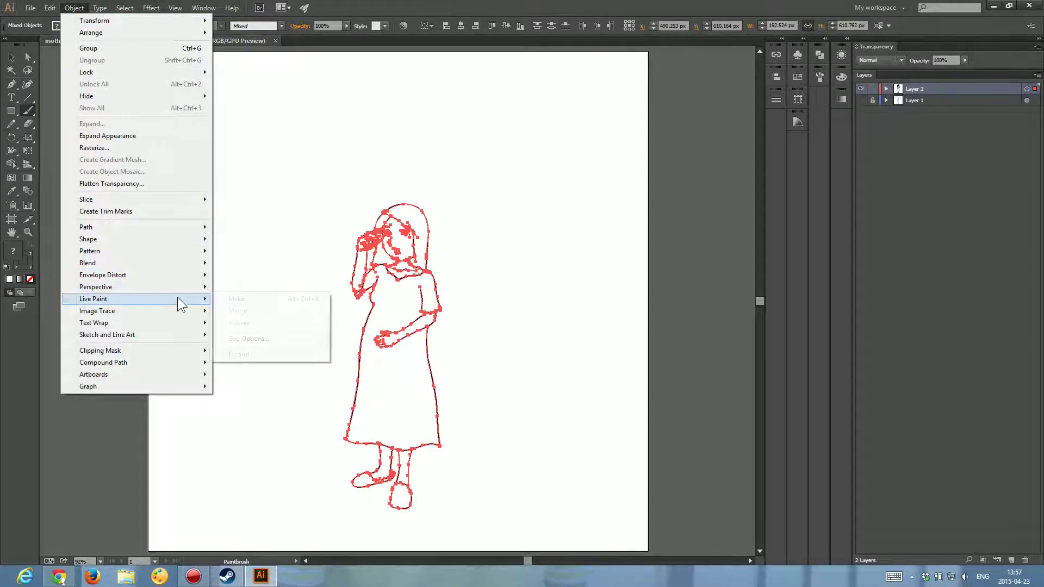
click(258, 300)
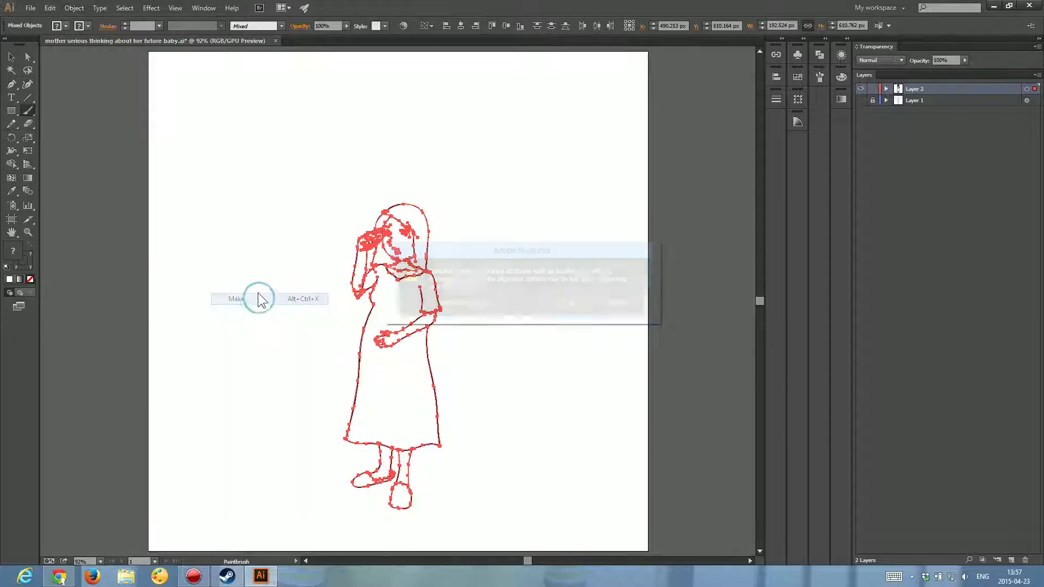
click(622, 305)
- Expand the strokes' appearance, make a Live Paint group, then expand it
click(75, 8)
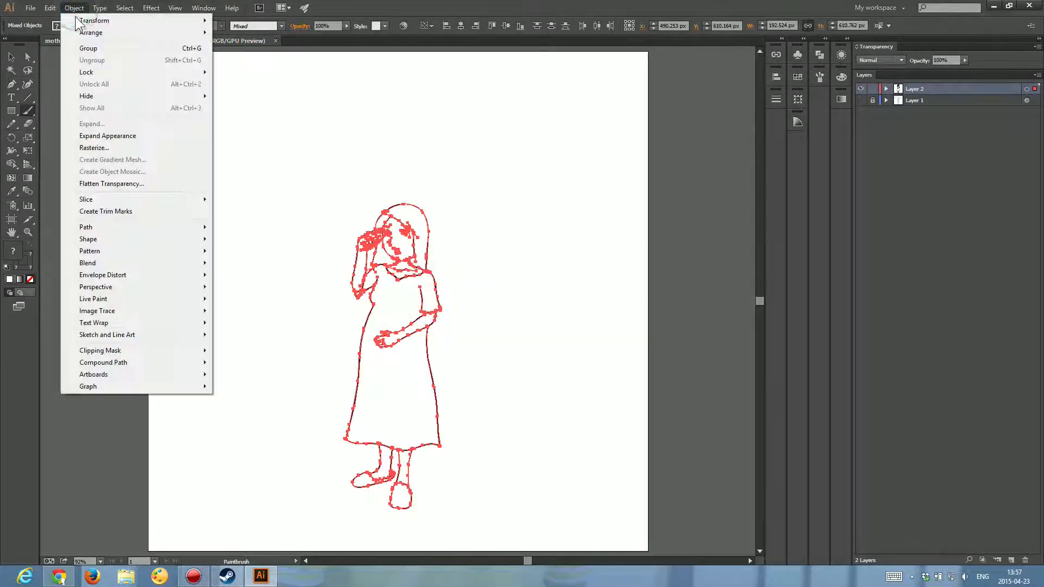
click(123, 137)
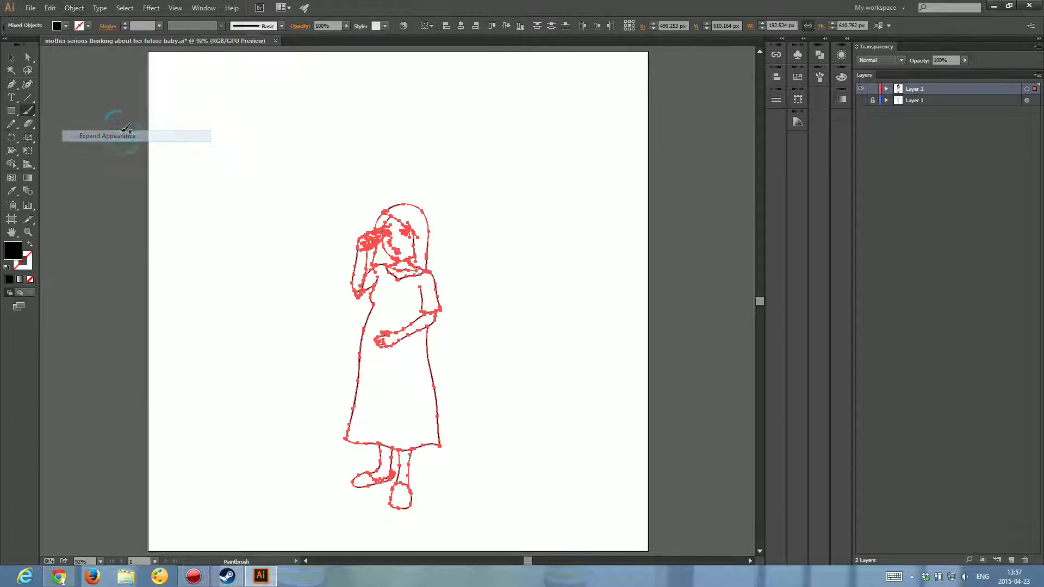
click(74, 8)
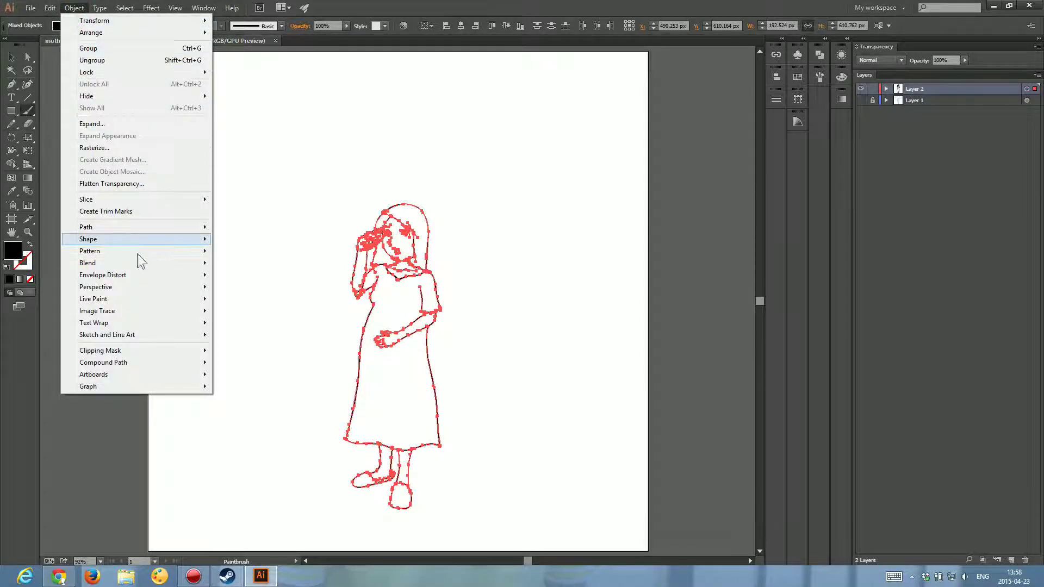
mouse_move(93, 298)
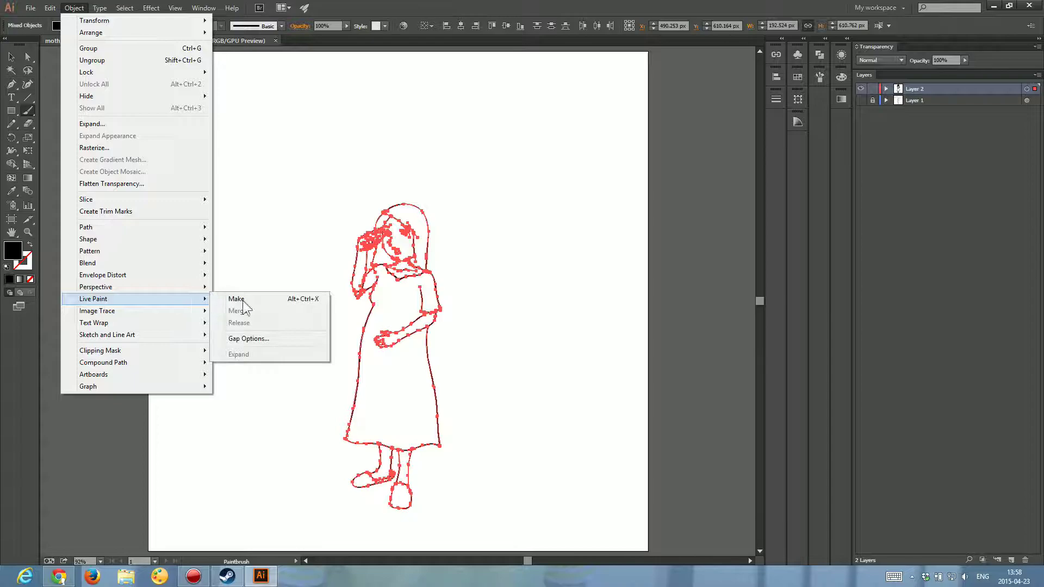
click(242, 299)
click(76, 10)
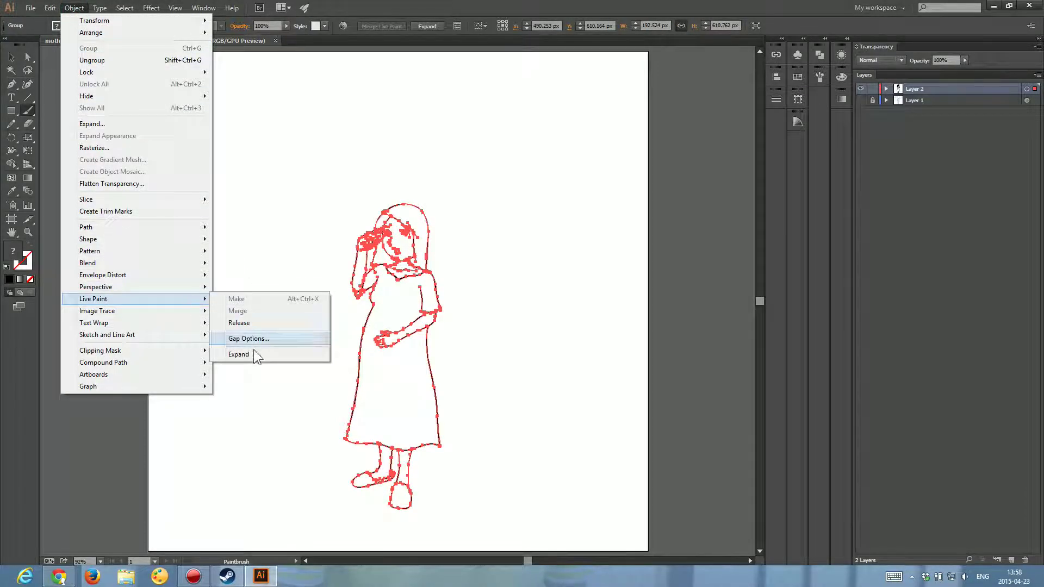
click(255, 353)
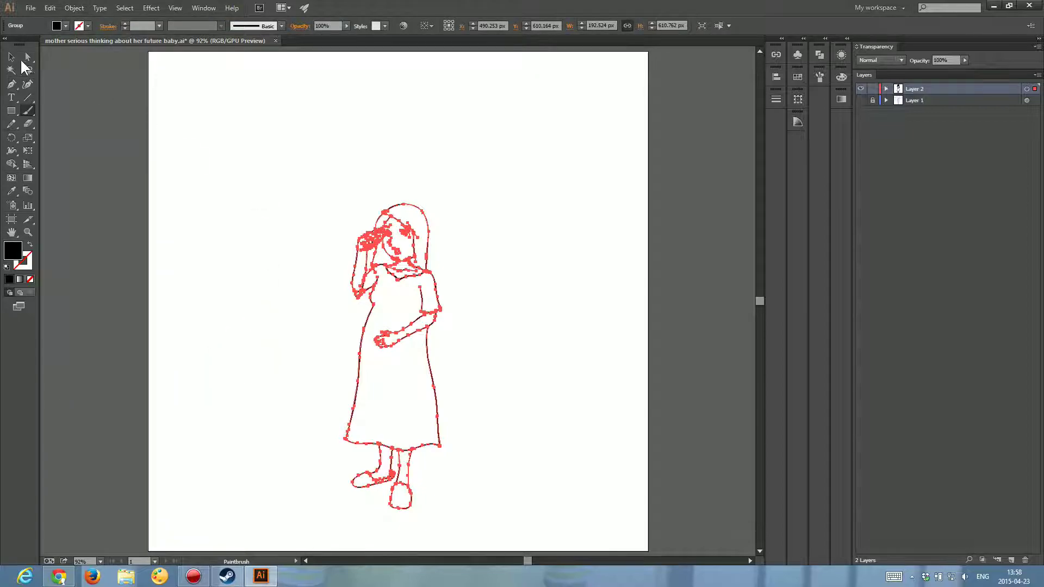
- Deselect the figure with the Direct Selection tool and zoom in on the upper body
click(28, 57)
click(457, 255)
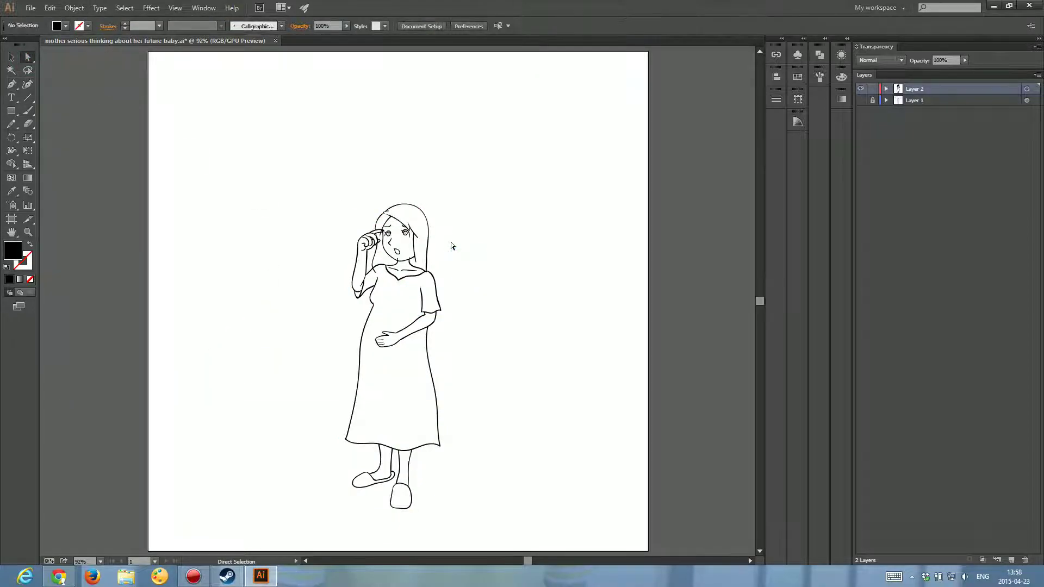
key(ctrl+plus)
key(ctrl+plus)
key(ctrl+plus)
key(ctrl+plus)
key(ctrl+plus)
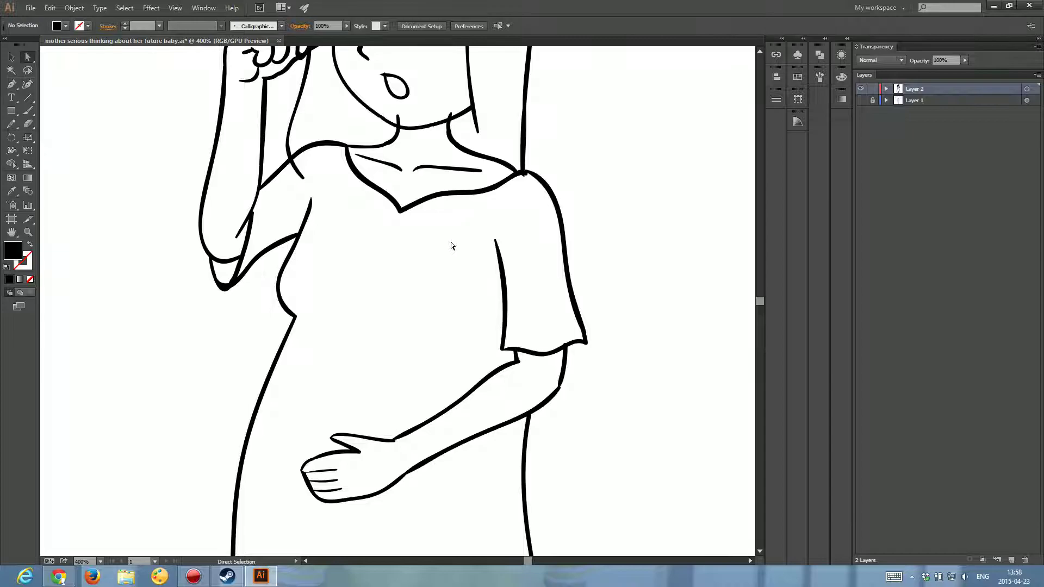
scroll(451, 246, up, 3)
scroll(322, 443, up, 2)
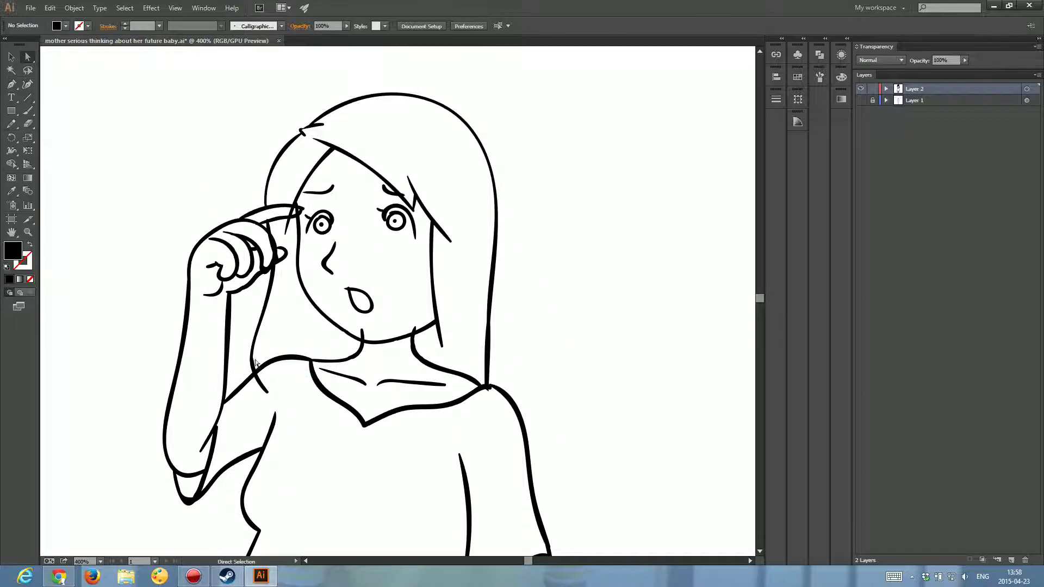
click(362, 332)
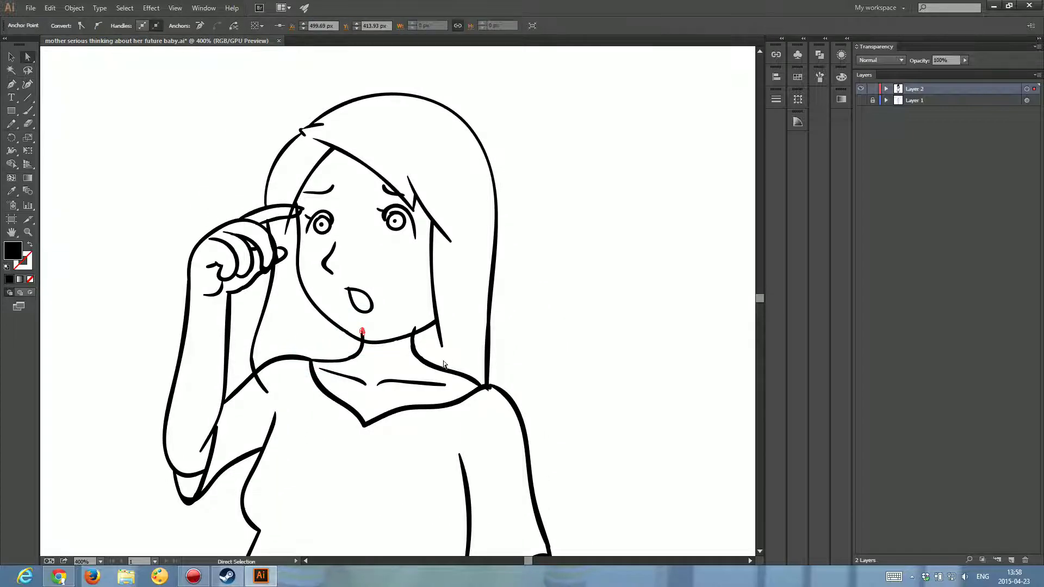
click(445, 379)
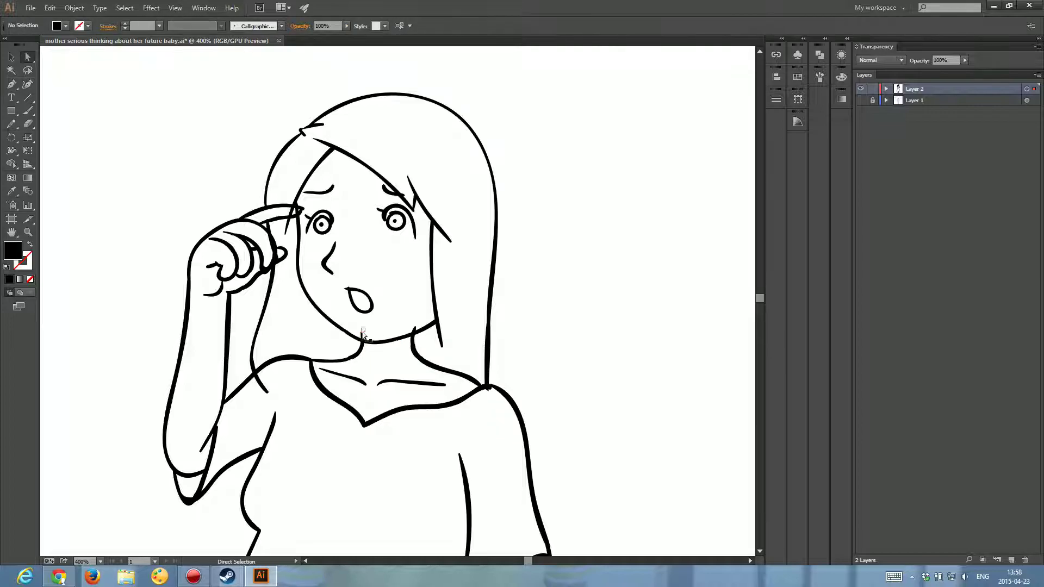
click(363, 336)
click(366, 329)
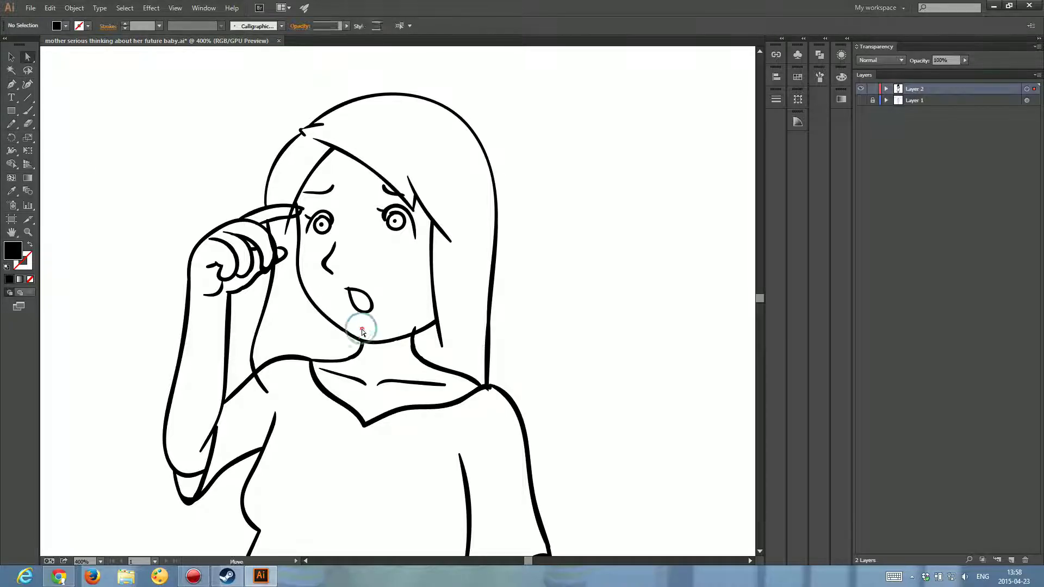
click(416, 329)
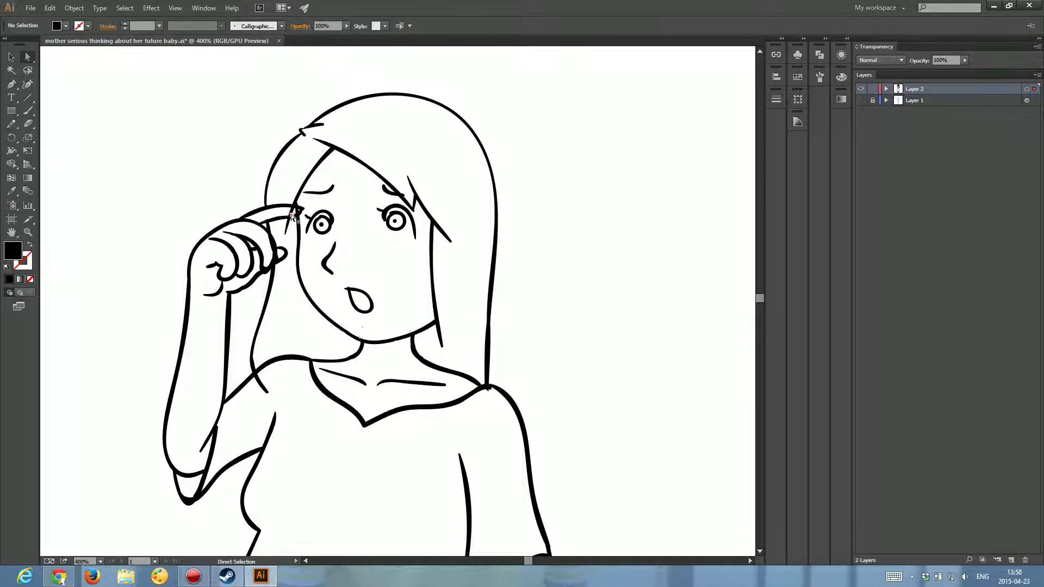
key(ctrl+plus)
key(ctrl+plus)
key(ctrl+plus)
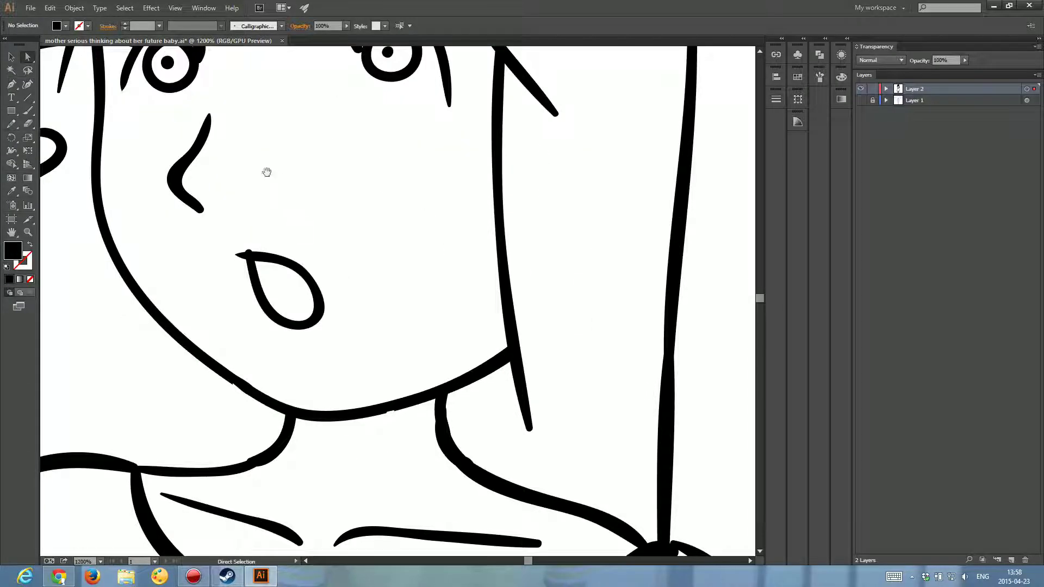
- Delete the stray paths at the fingertip and beside the knuckles
drag(268, 171, 328, 387)
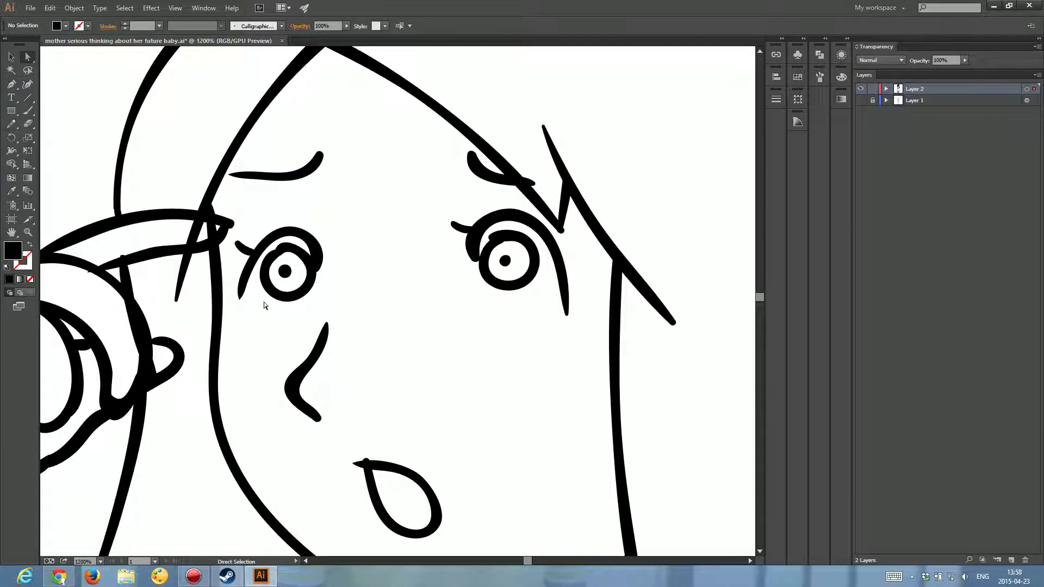
click(195, 231)
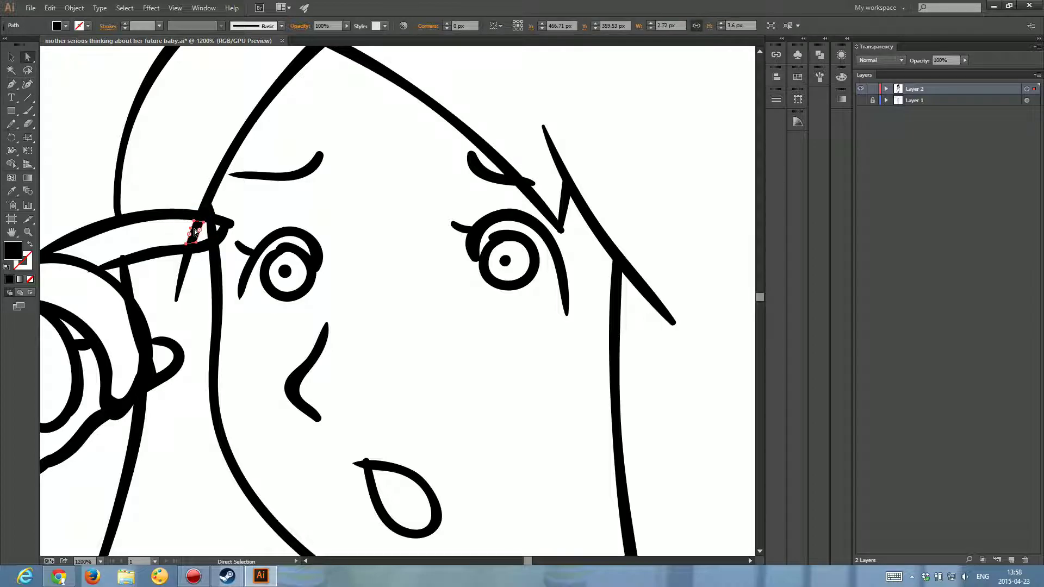
key(Delete)
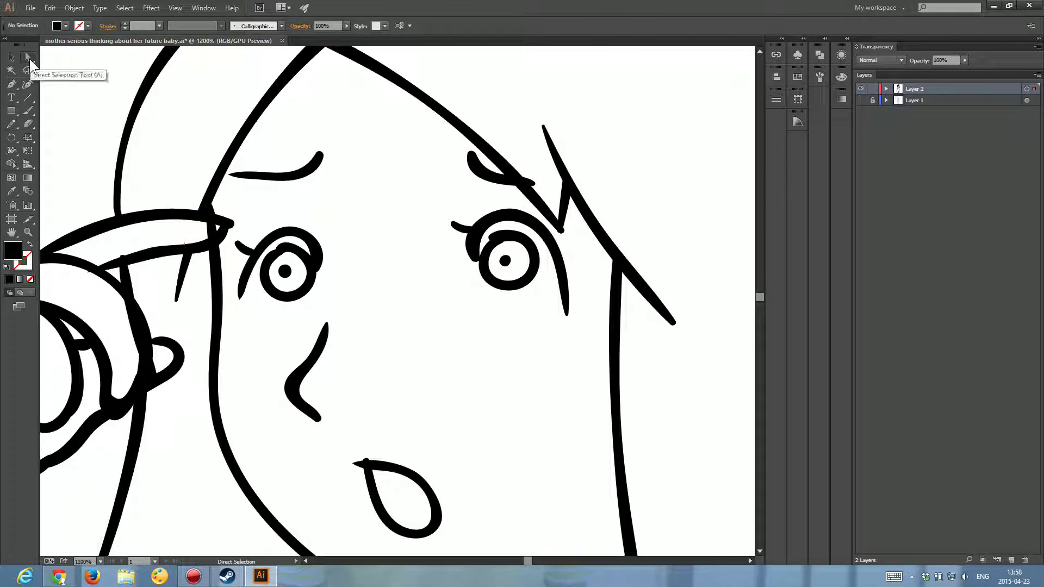
click(212, 228)
key(Delete)
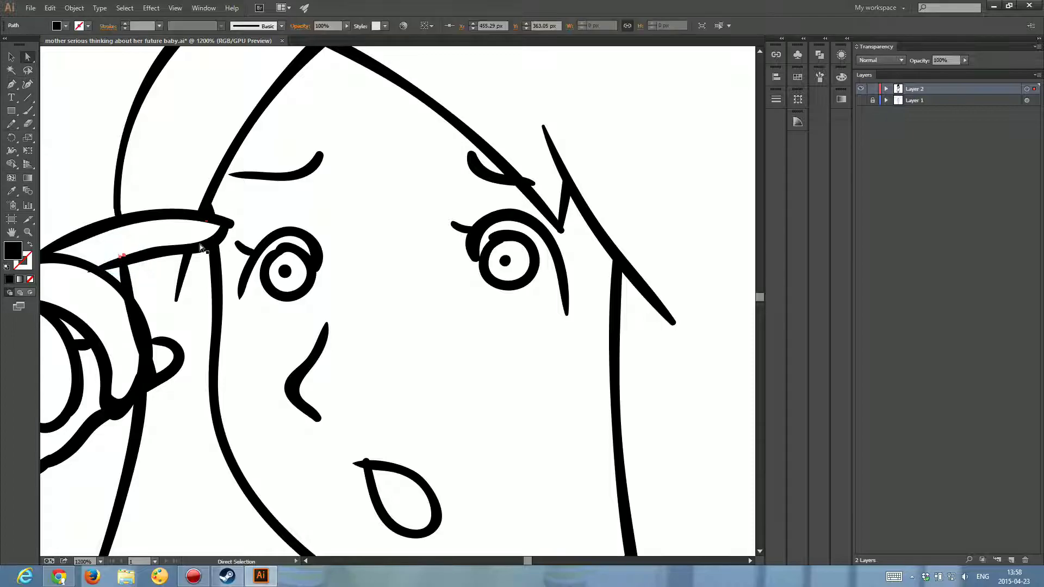
scroll(180, 306, down, 1)
scroll(180, 306, down, 4)
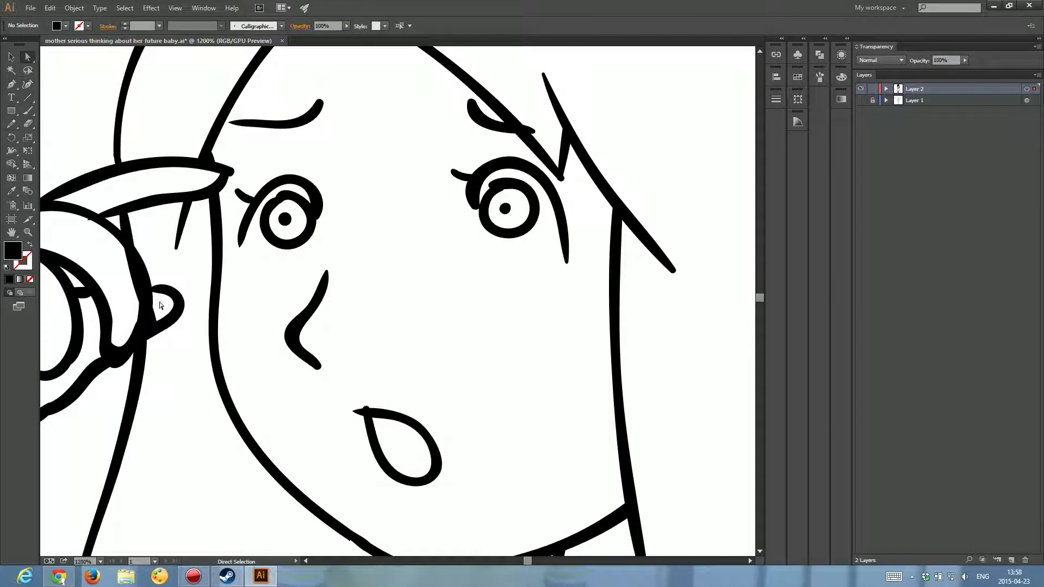
drag(117, 297, 243, 299)
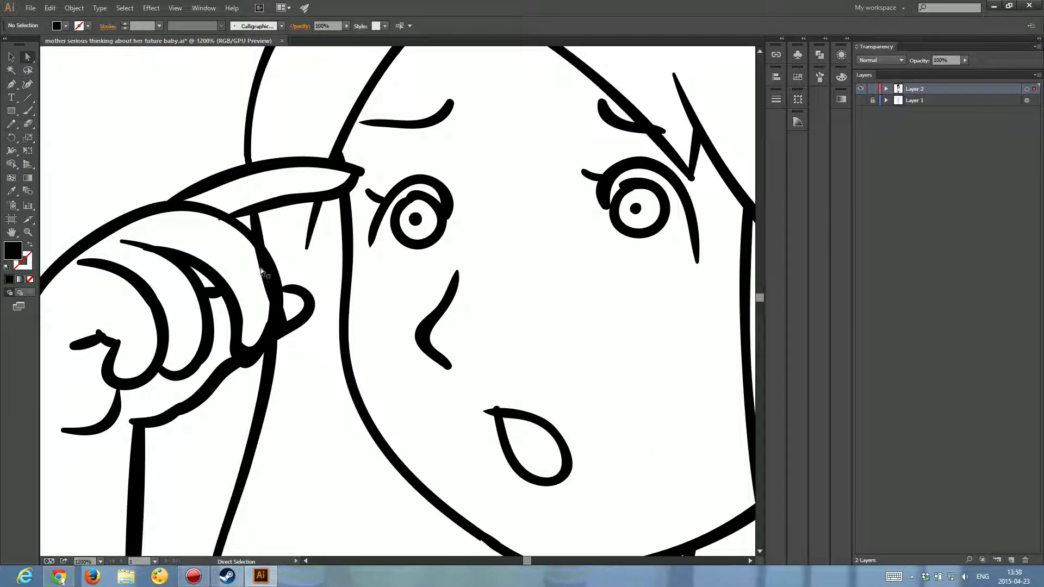
drag(244, 246, 277, 285)
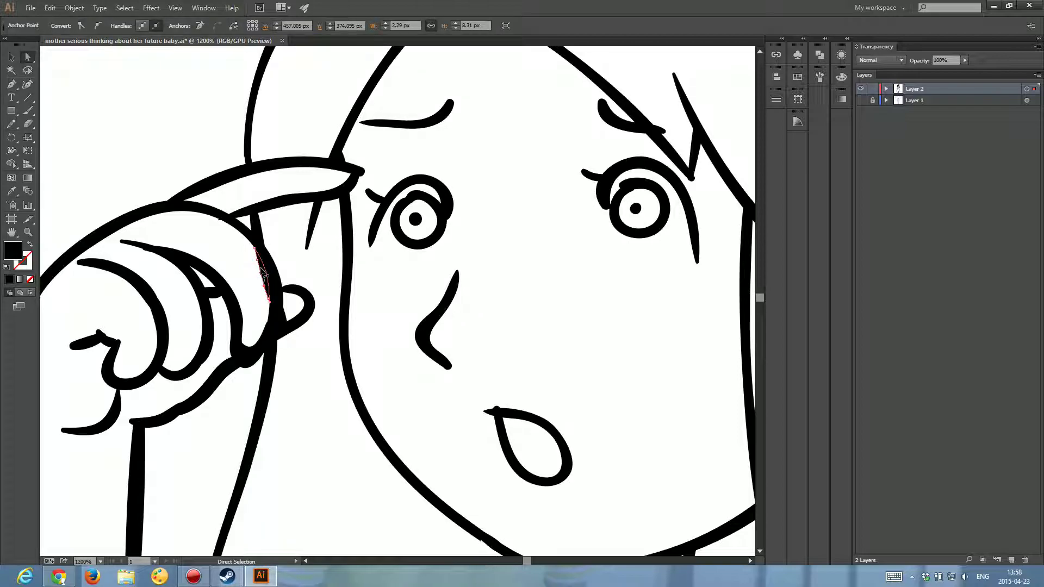
key(Delete)
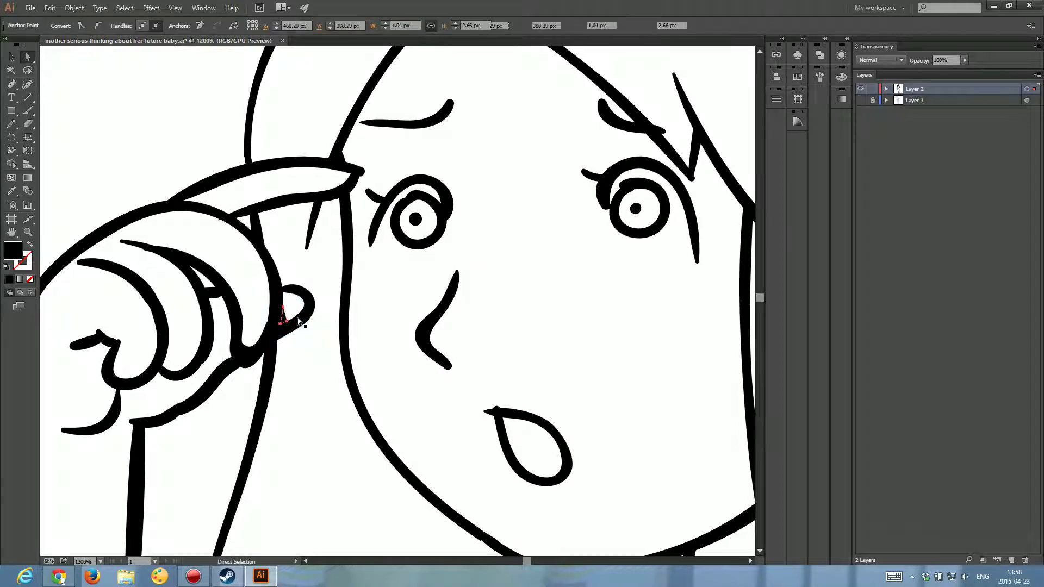
- Delete the small stray stroke near the neck
scroll(299, 321, down, 1)
scroll(299, 321, down, 2)
scroll(299, 327, down, 3)
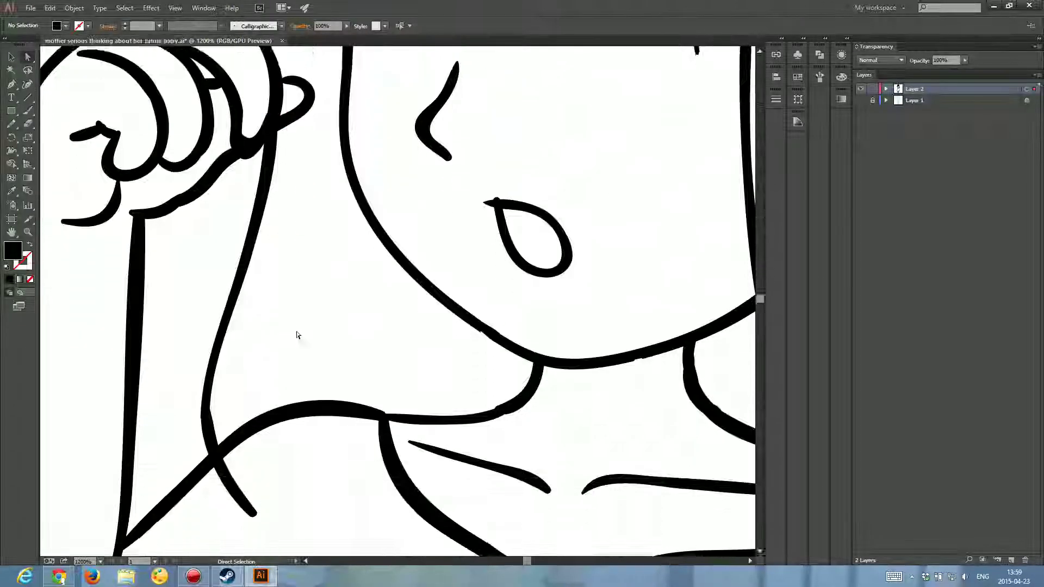
scroll(272, 381, down, 1)
click(231, 426)
key(Delete)
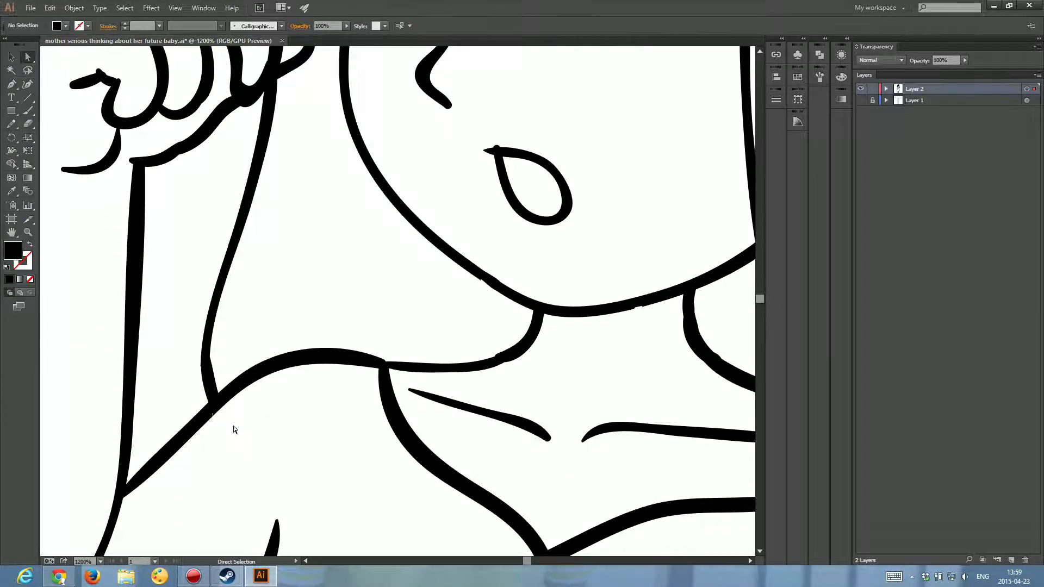
- Select the stray path where the collar and shoulder strokes meet
scroll(297, 286, up, 1)
scroll(288, 287, up, 2)
scroll(287, 287, up, 1)
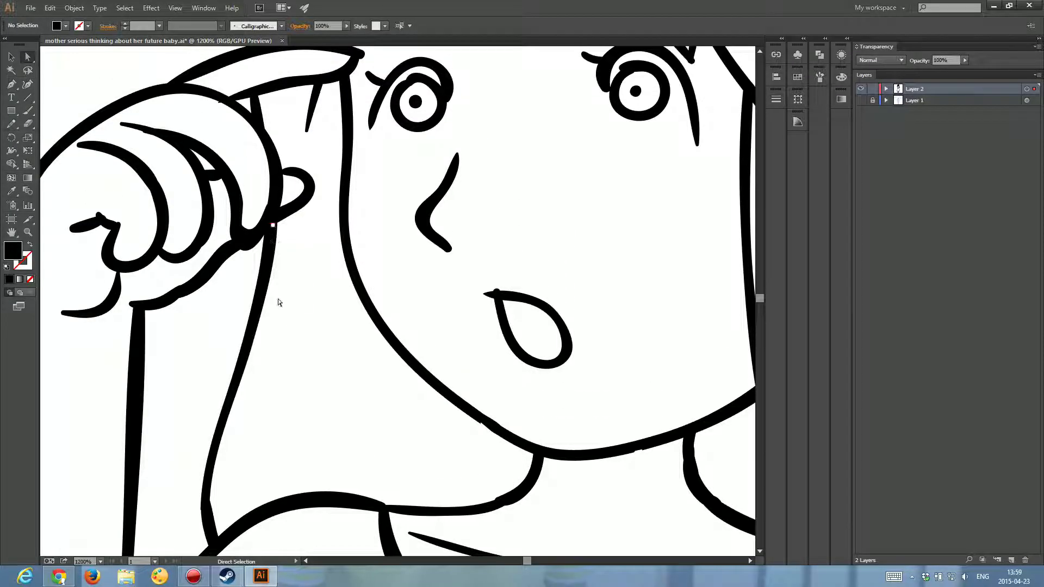
scroll(329, 327, down, 2)
scroll(353, 329, down, 2)
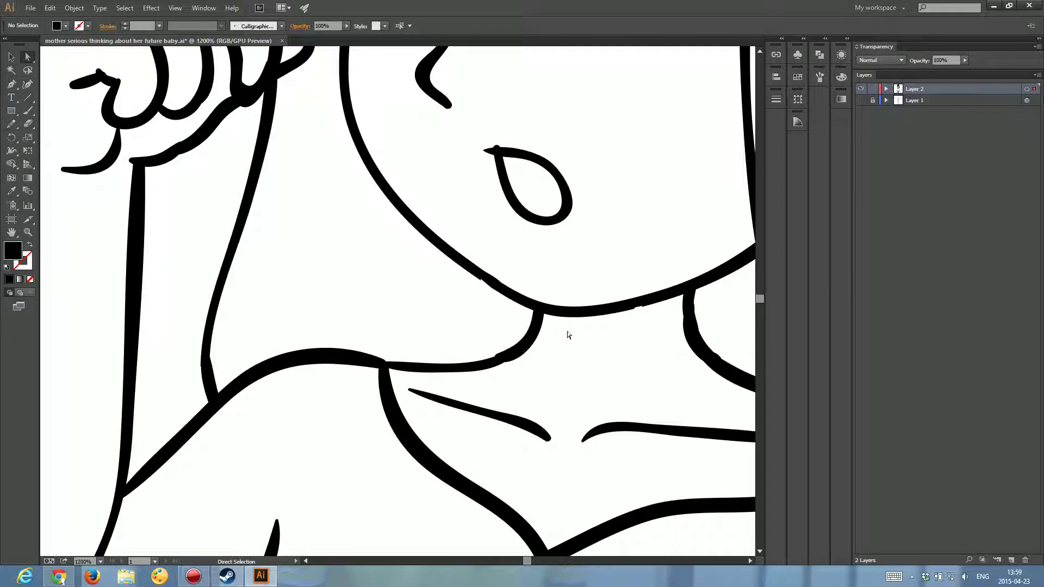
mouse_move(587, 332)
mouse_down()
mouse_move(504, 242)
mouse_move(240, 72)
mouse_up()
drag(616, 246, 472, 270)
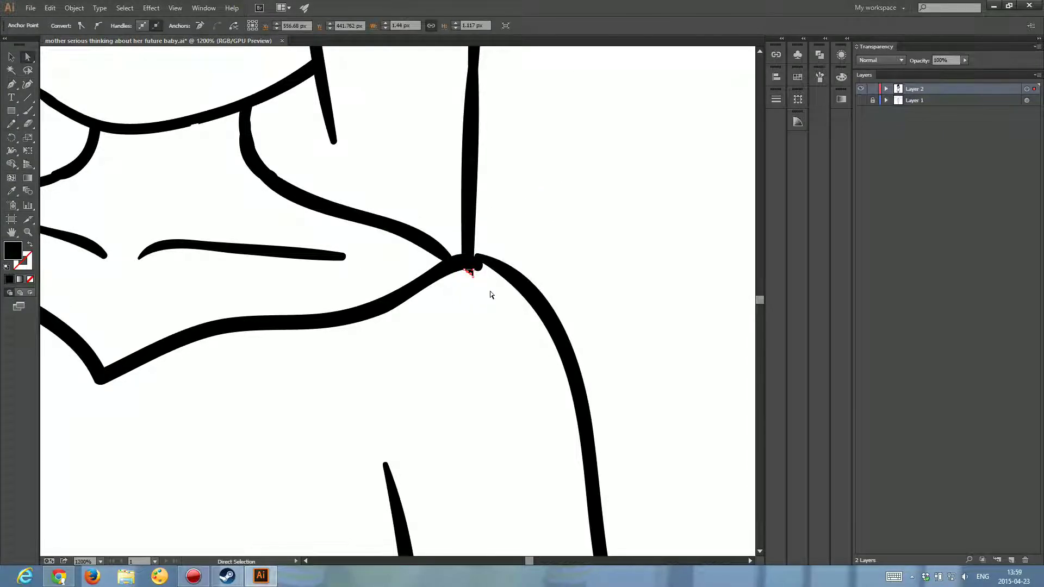
click(480, 270)
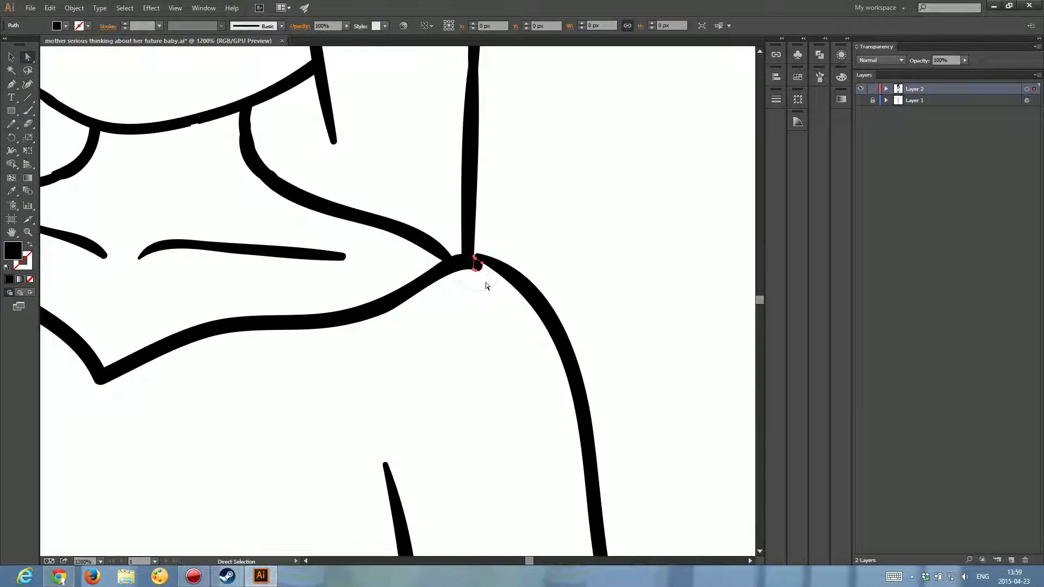
- Deselect the shoulder path and fit the whole artboard in the window
click(498, 223)
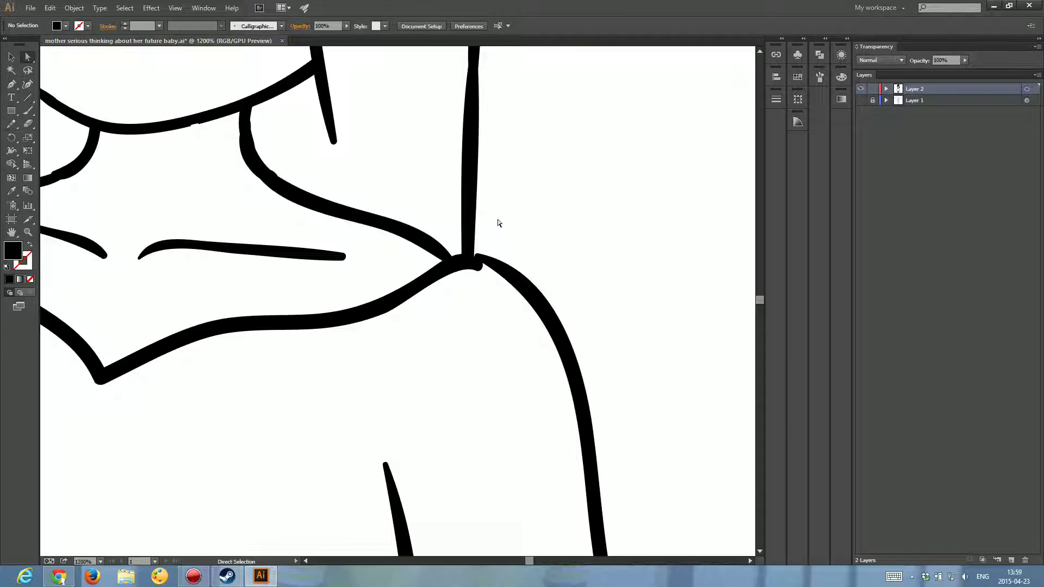
key(ctrl+minus)
scroll(366, 233, up, 2)
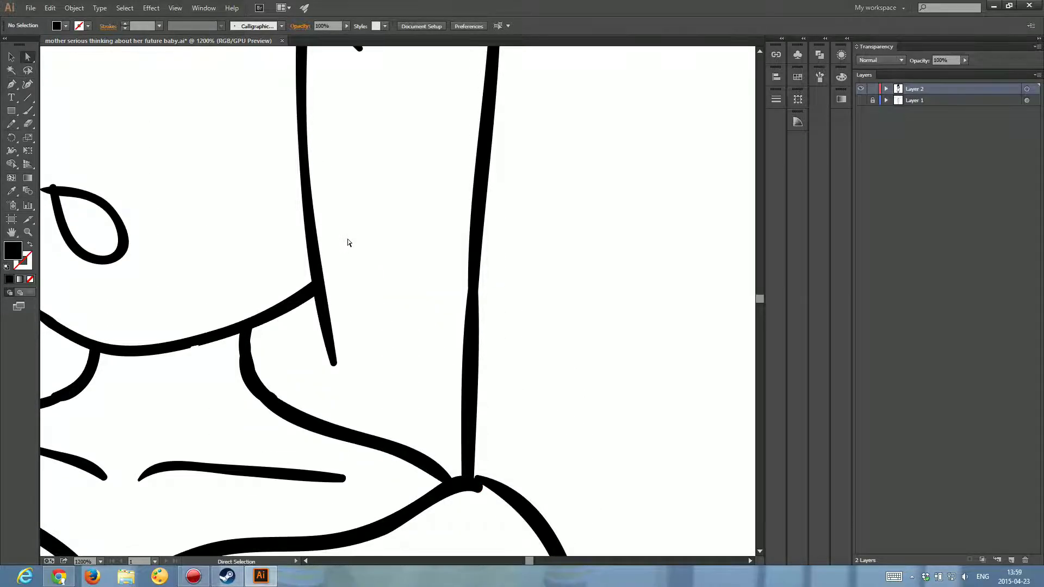
key(ctrl+0)
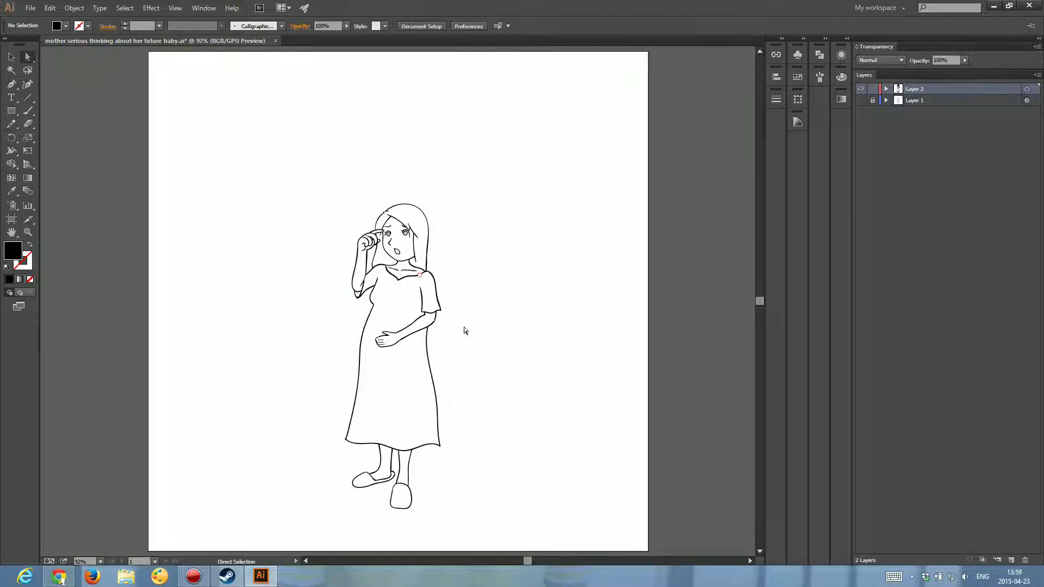
key(ctrl+plus)
key(ctrl+plus)
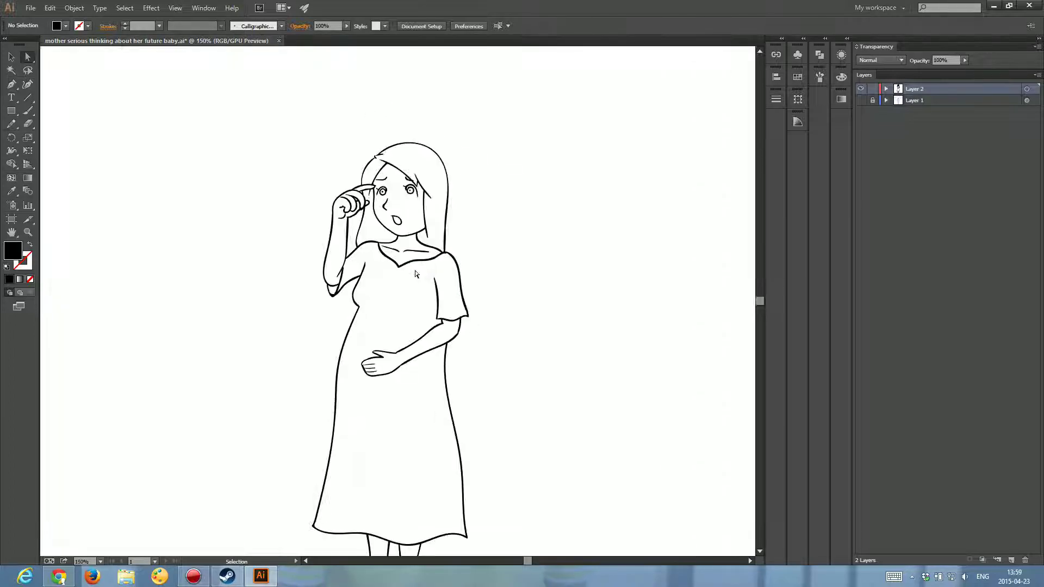
scroll(433, 261, down, 2)
scroll(433, 261, down, 1)
scroll(433, 261, up, 6)
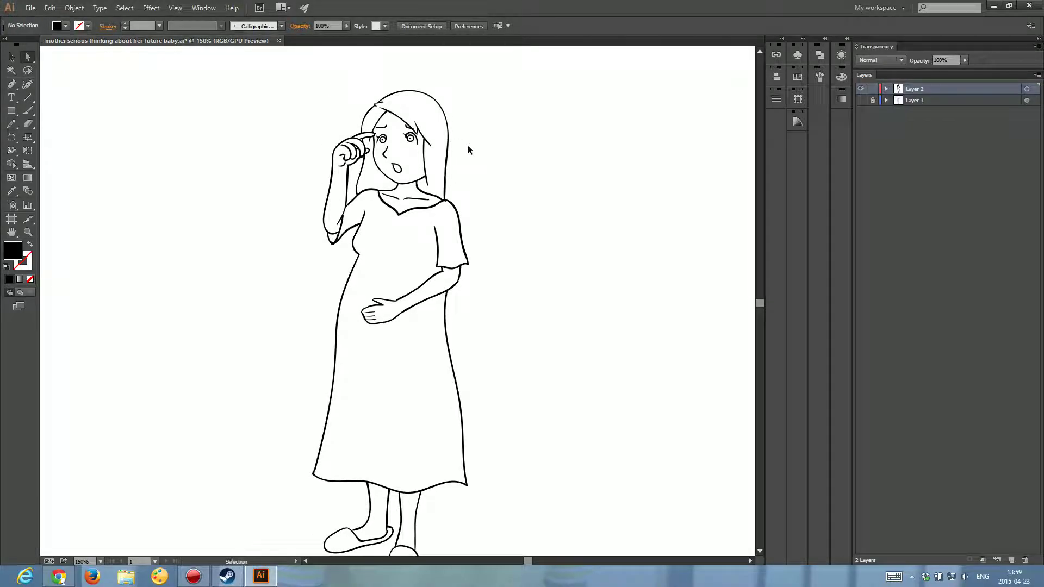
key(ctrl+plus)
key(ctrl+plus)
key(ctrl+plus)
key(ctrl+plus)
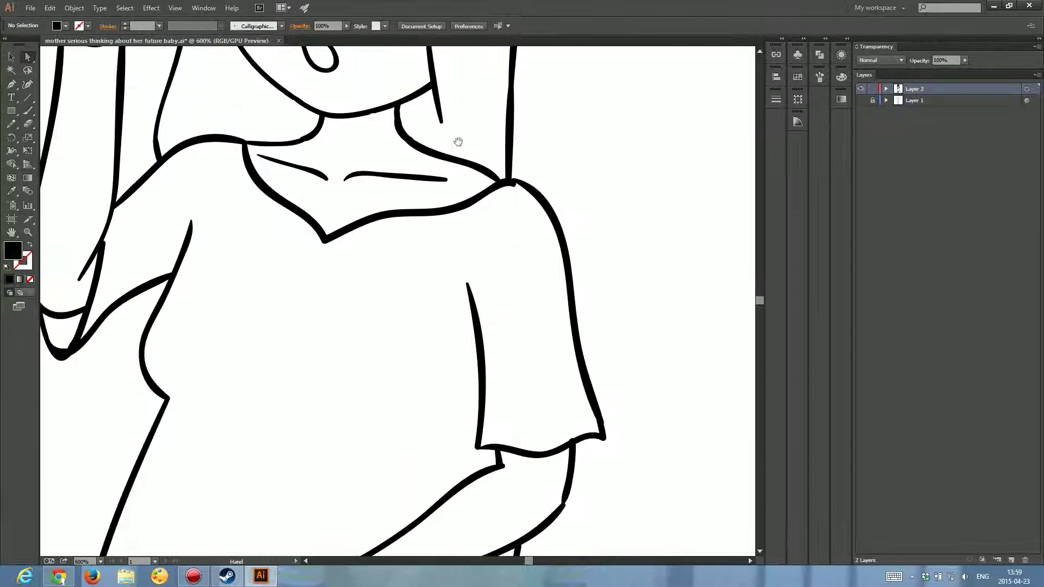
drag(456, 140, 379, 395)
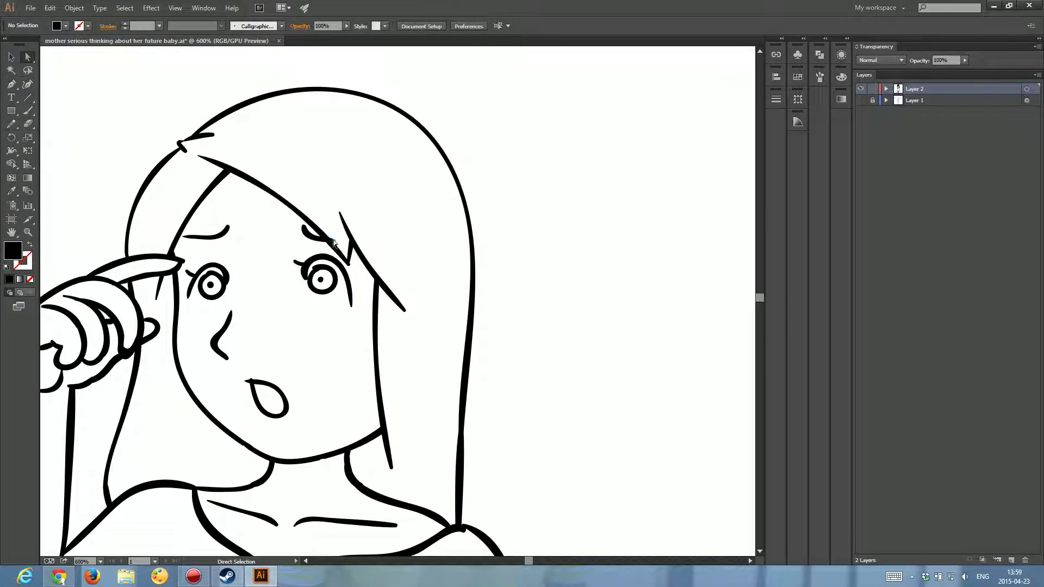
click(334, 240)
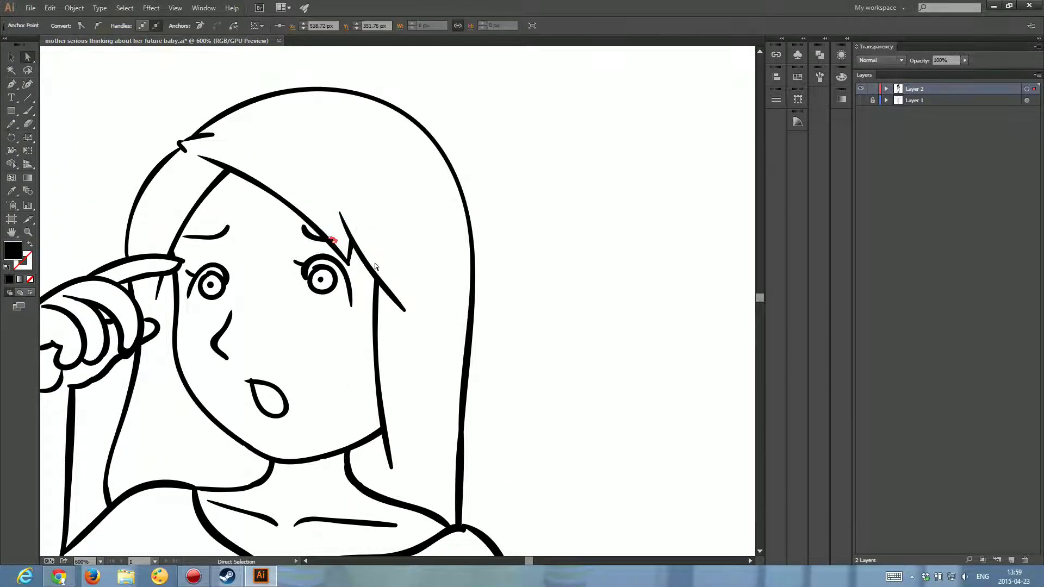
click(428, 330)
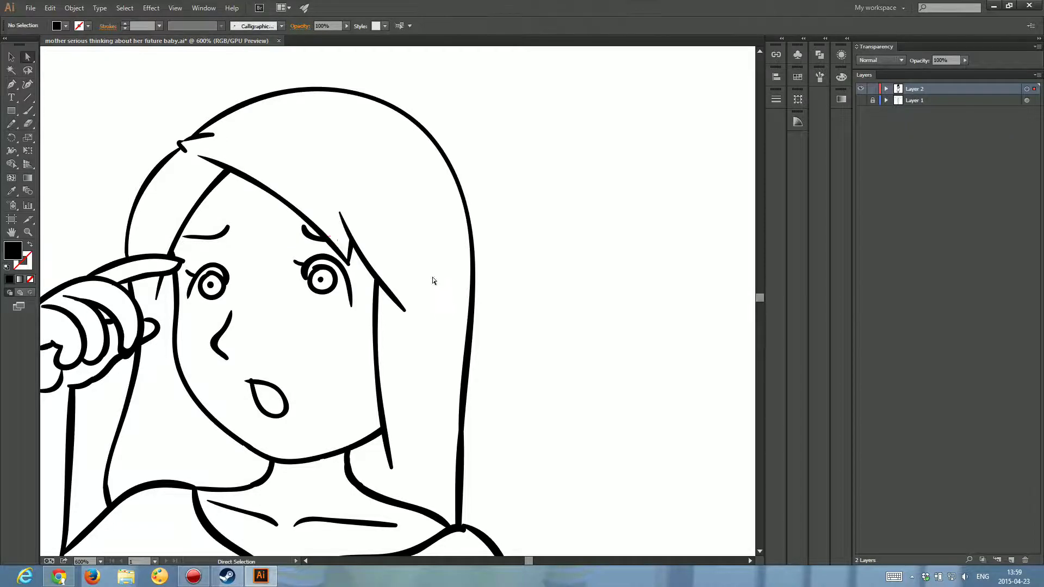
scroll(268, 276, down, 2)
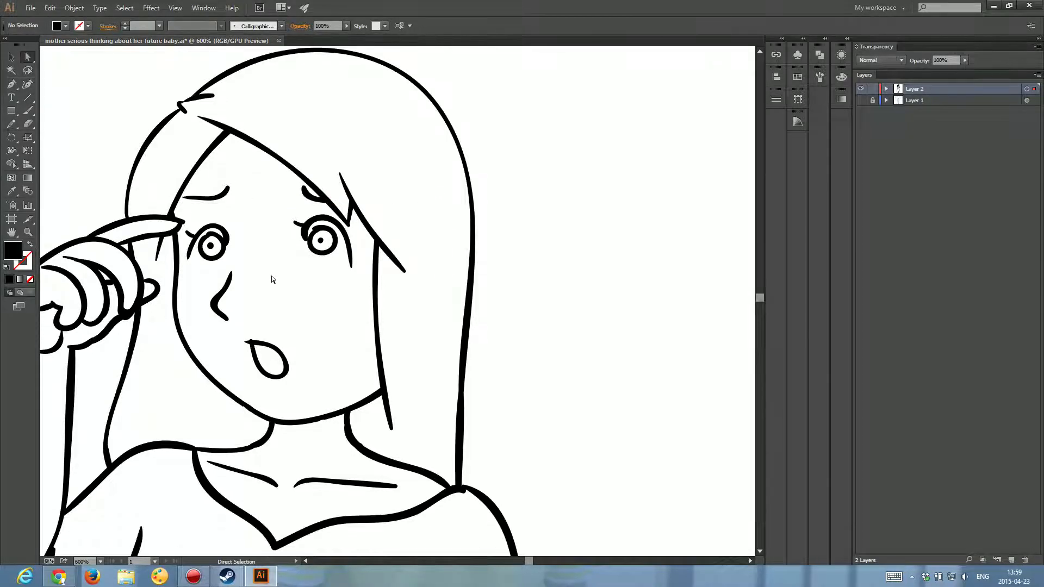
key(ctrl+0)
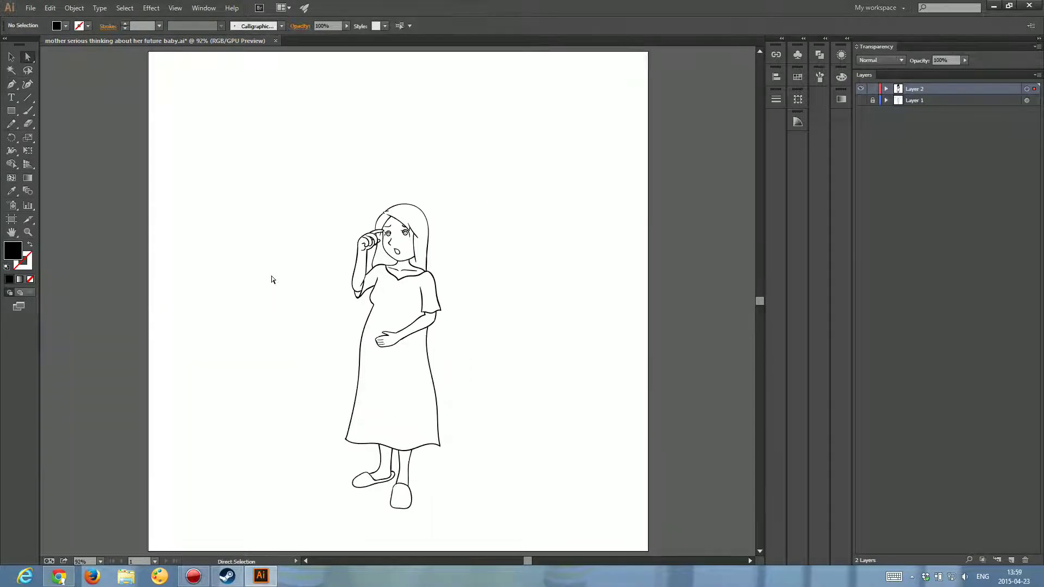
key(ctrl+a)
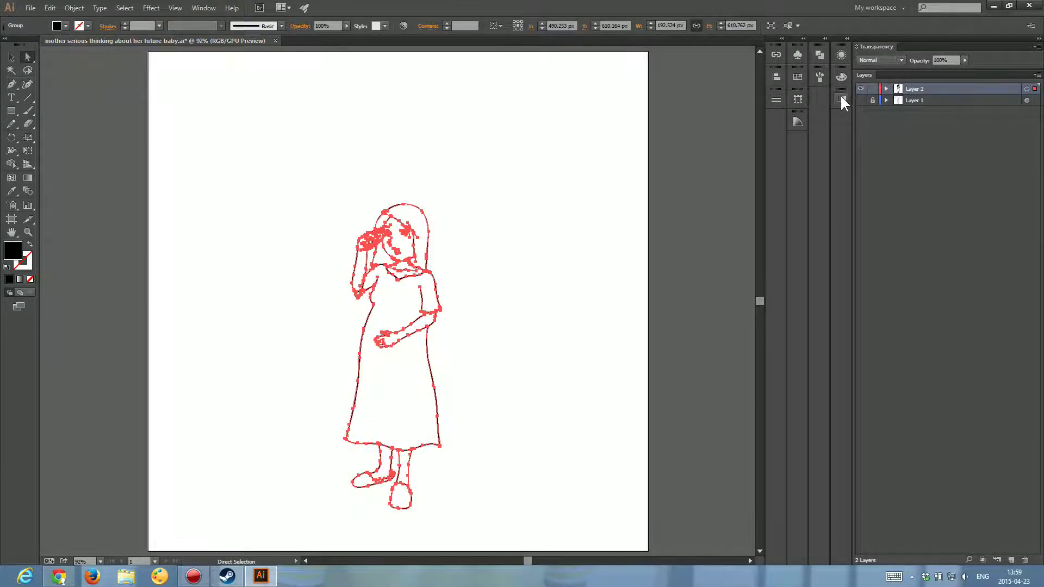
- Open Pathfinder and expand Layer 2's <Group> to inspect its paths, then collapse it
click(818, 52)
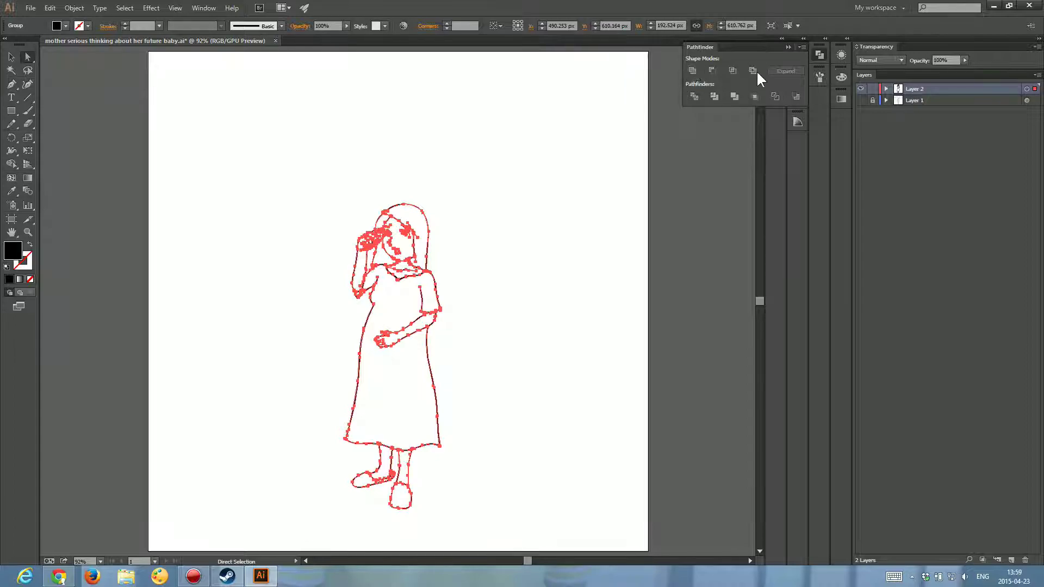
click(886, 88)
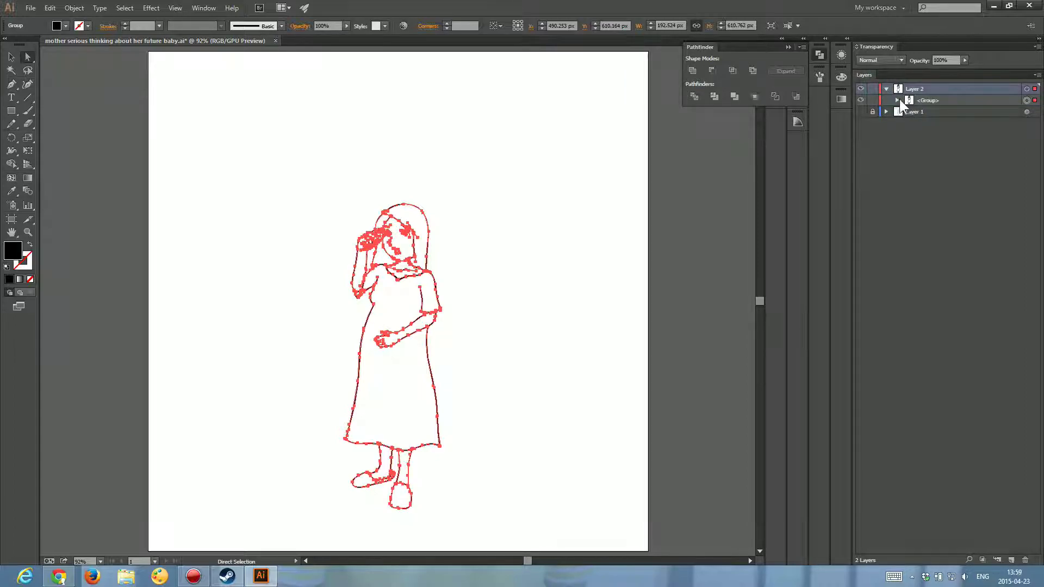
click(898, 100)
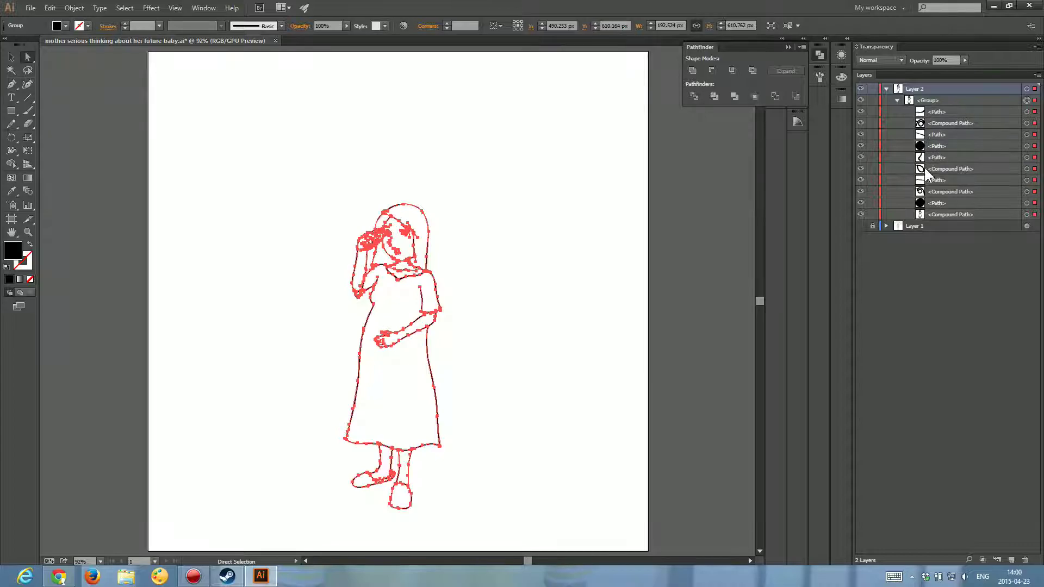
click(1027, 215)
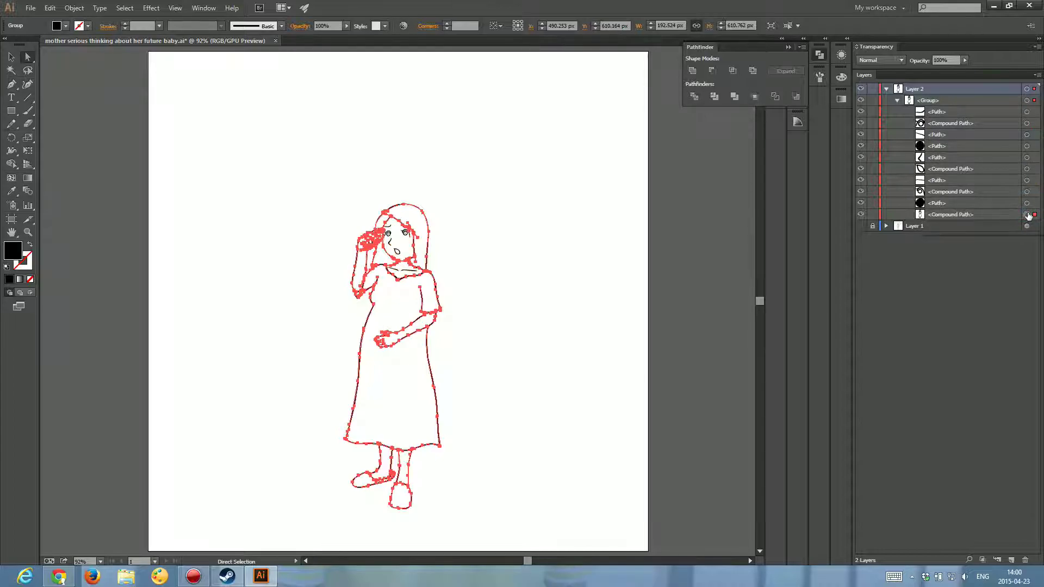
click(477, 246)
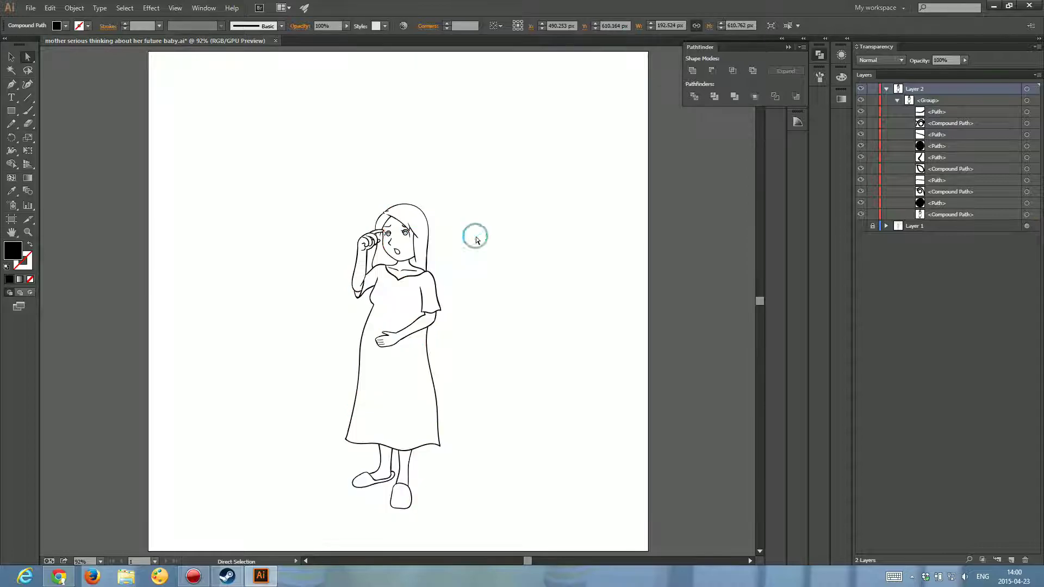
click(897, 101)
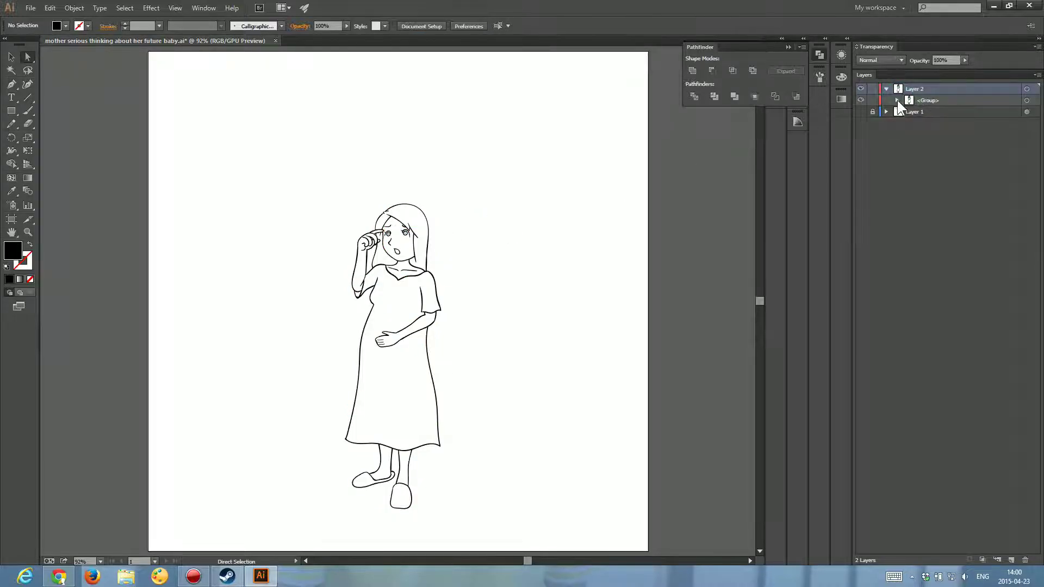
- Duplicate the line-art <Group> to a new layer and hide the copy
click(927, 103)
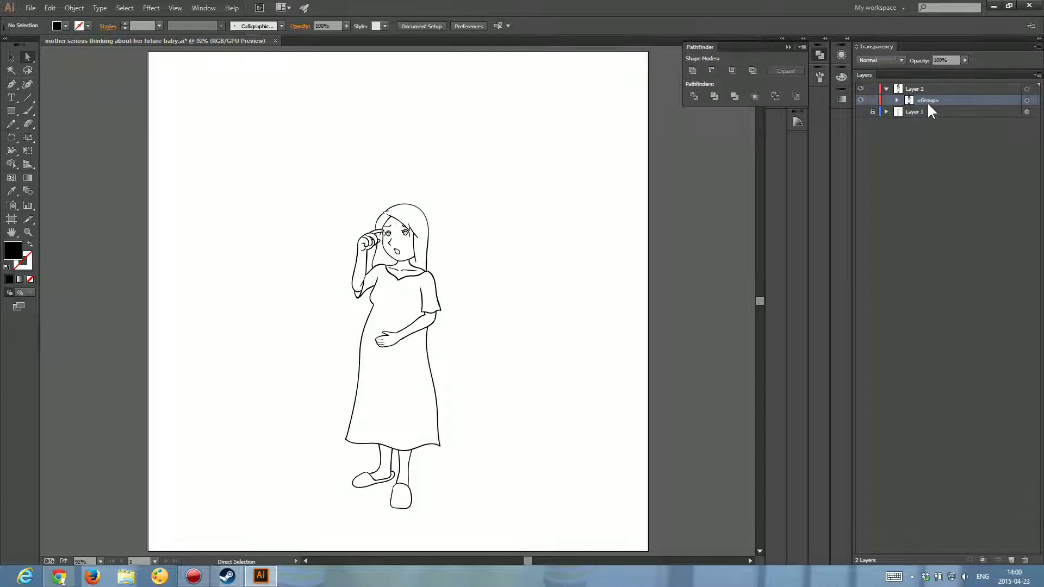
drag(928, 102, 1011, 560)
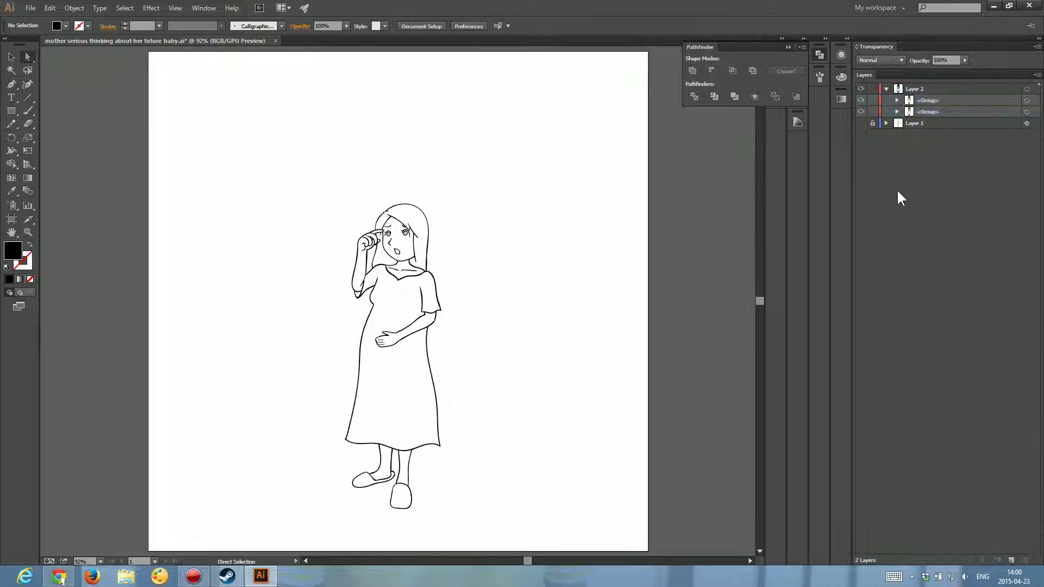
click(861, 112)
- Convert the visible group into a Live Paint group and pick the Live Paint Bucket
click(926, 100)
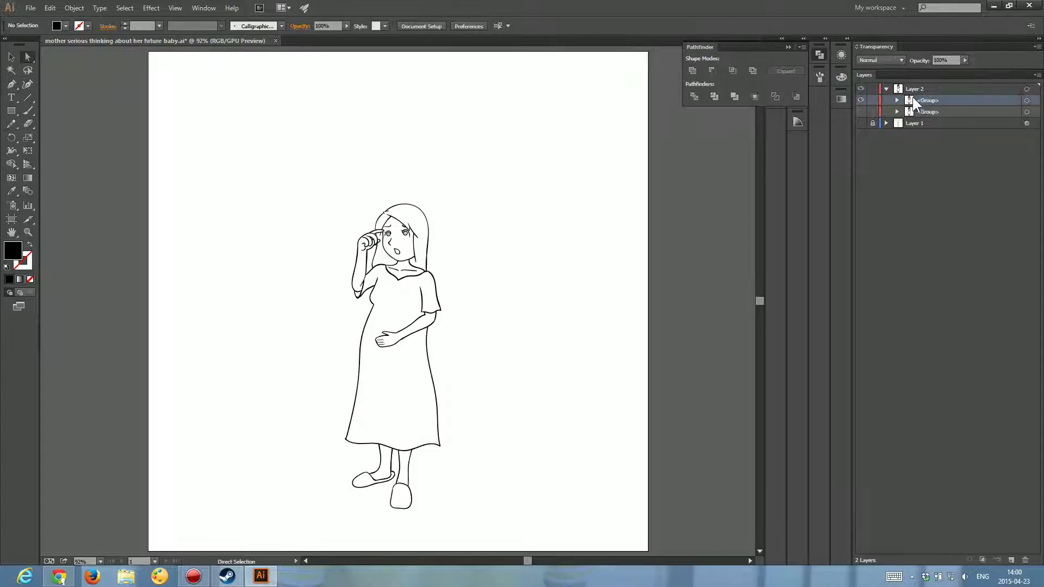
click(1028, 101)
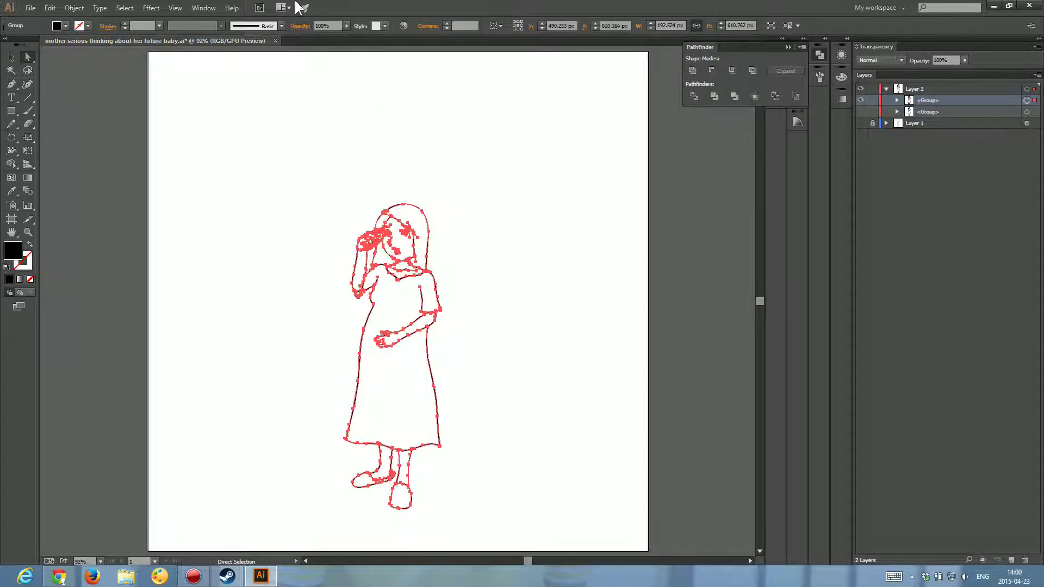
click(74, 9)
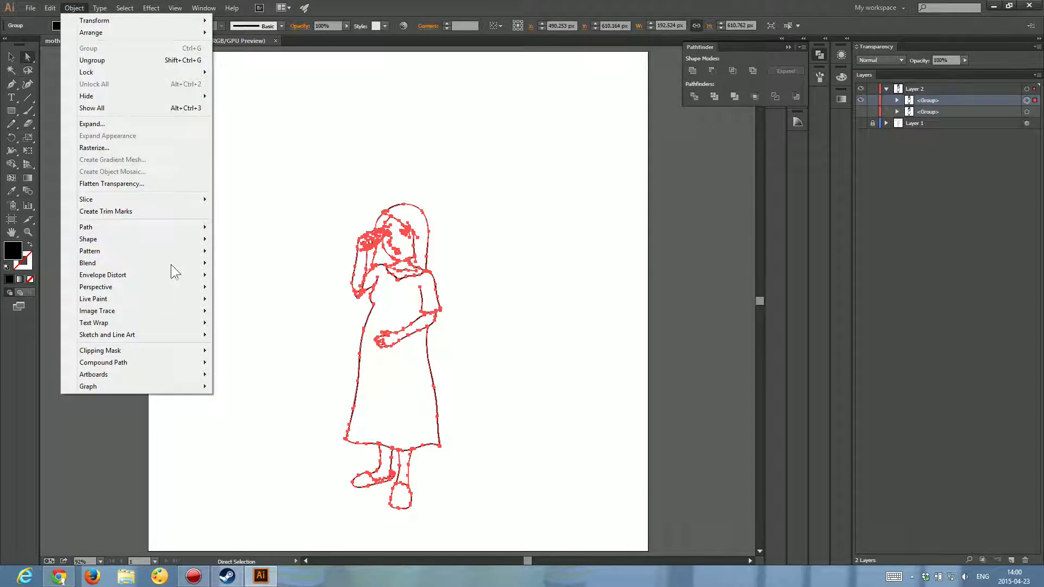
mouse_move(93, 299)
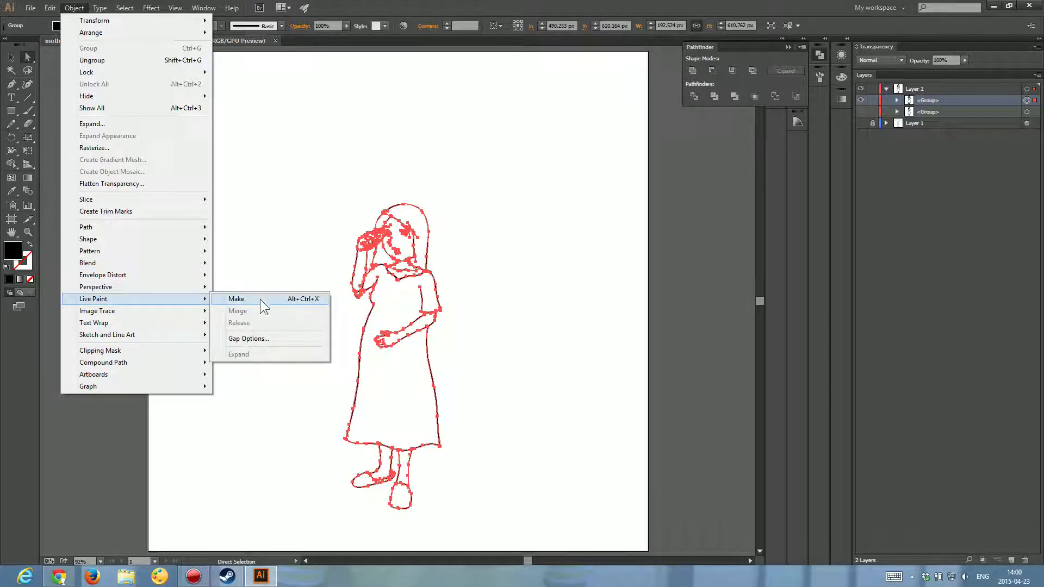
click(260, 300)
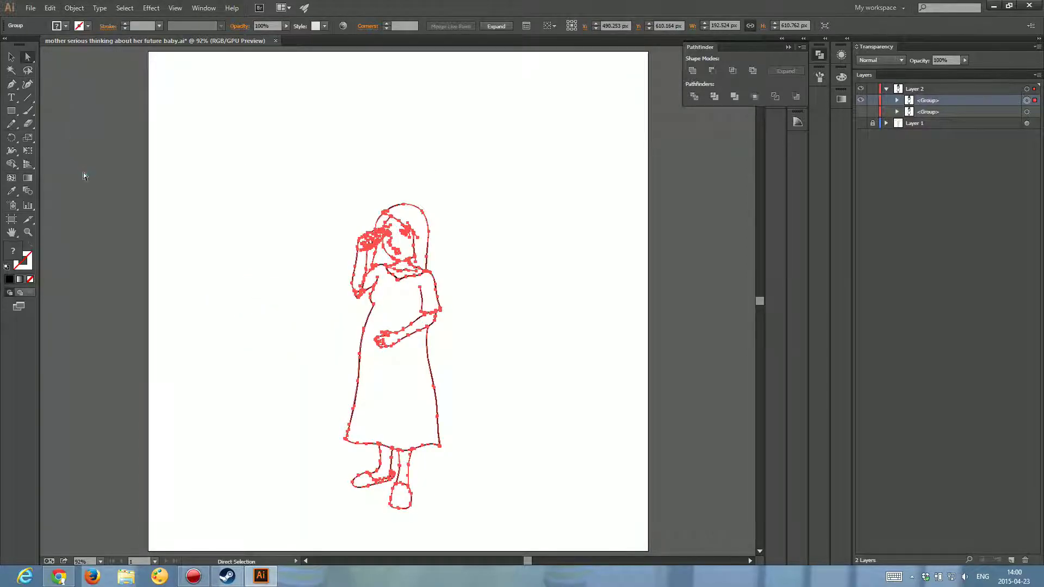
click(83, 172)
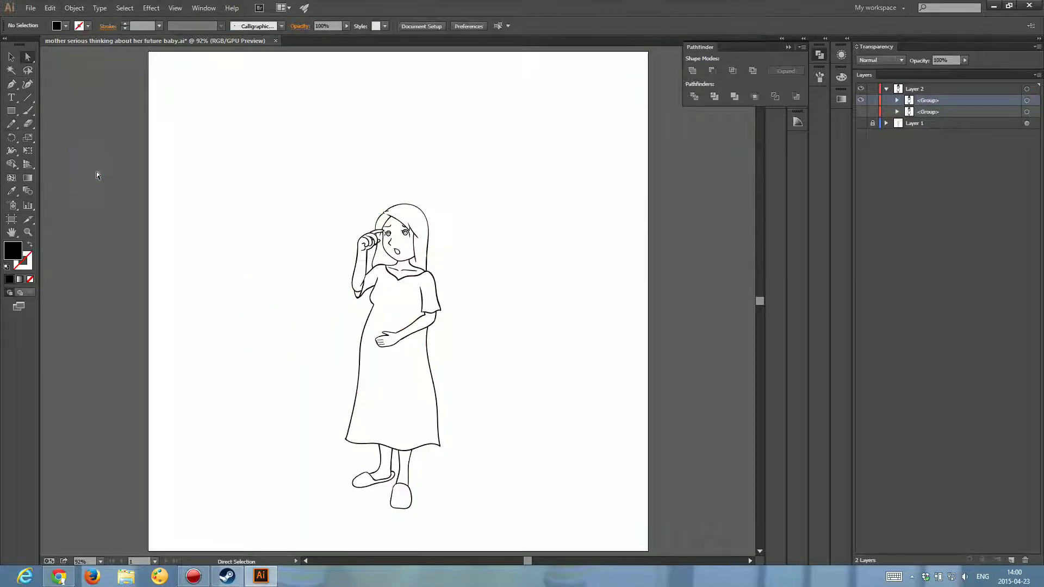
click(13, 163)
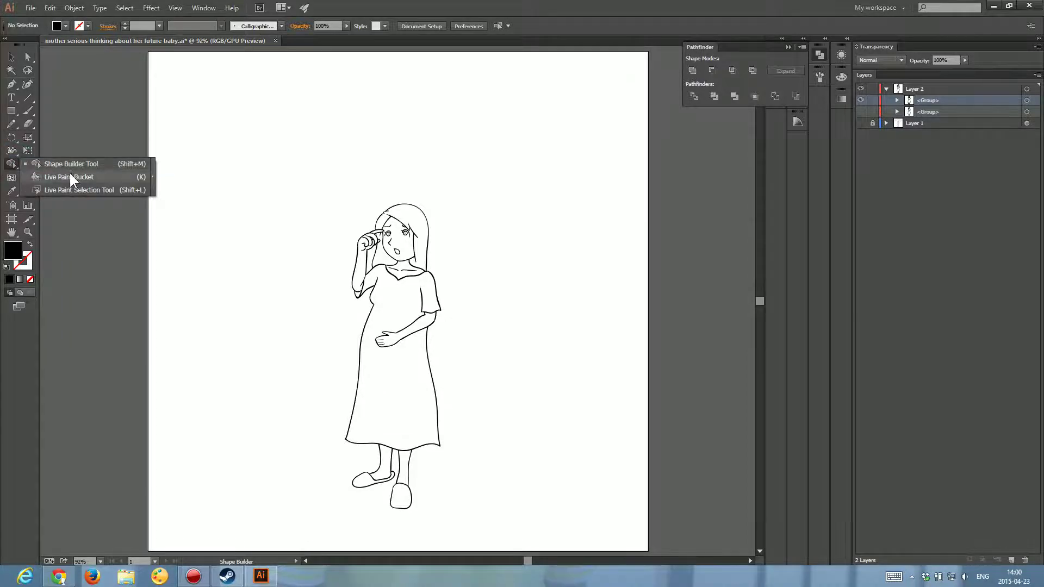
click(99, 176)
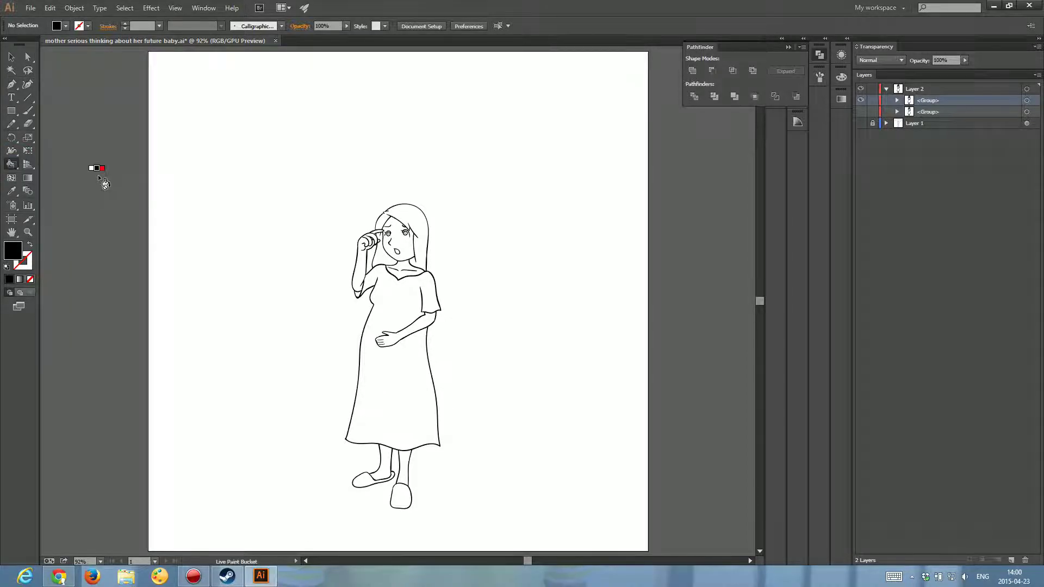
- Pick a light peach fill in the Color Picker and paint the face with it
double_click(13, 251)
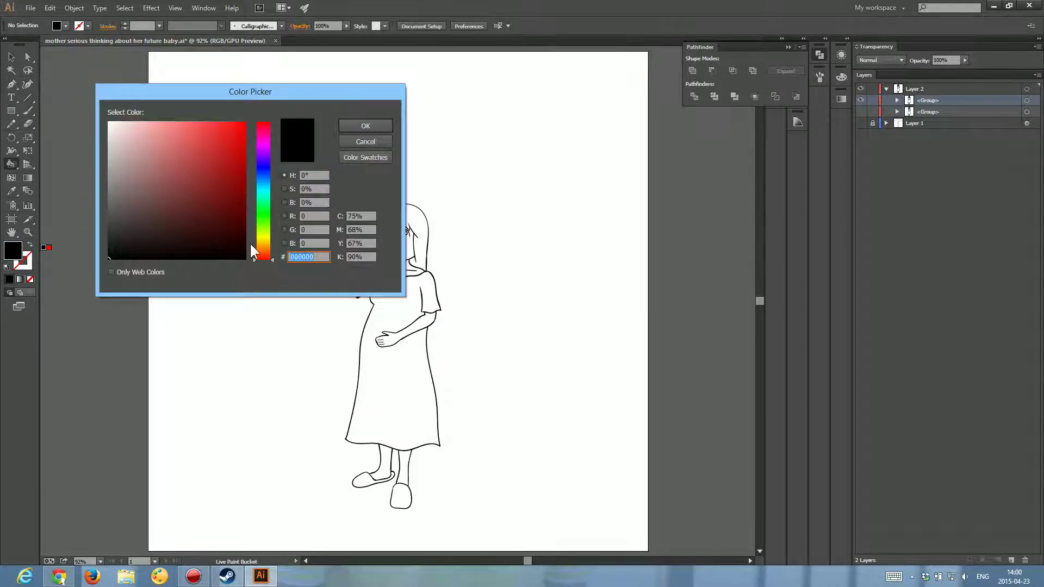
click(263, 246)
drag(147, 130, 137, 121)
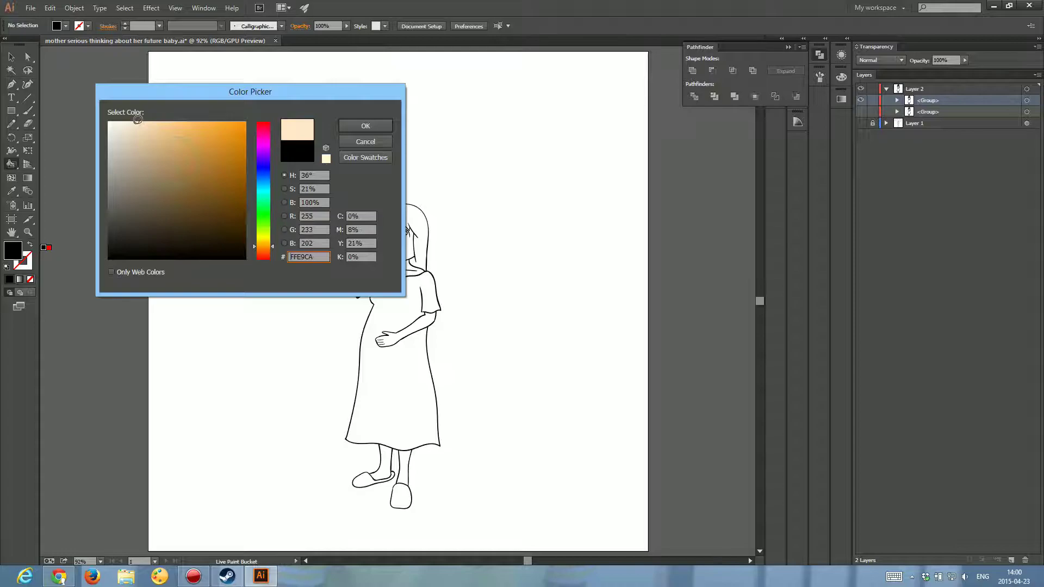
click(365, 126)
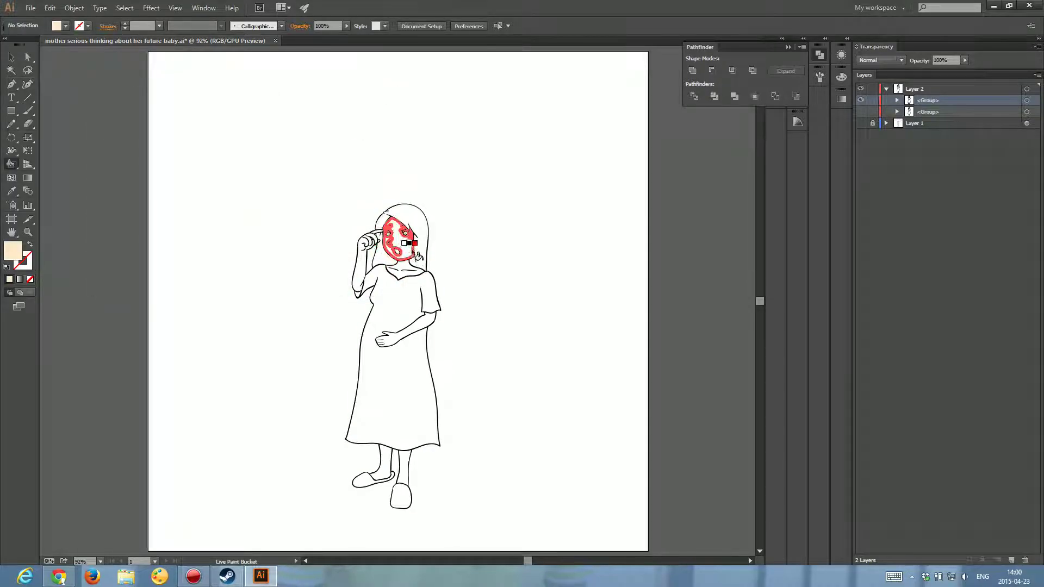
click(402, 244)
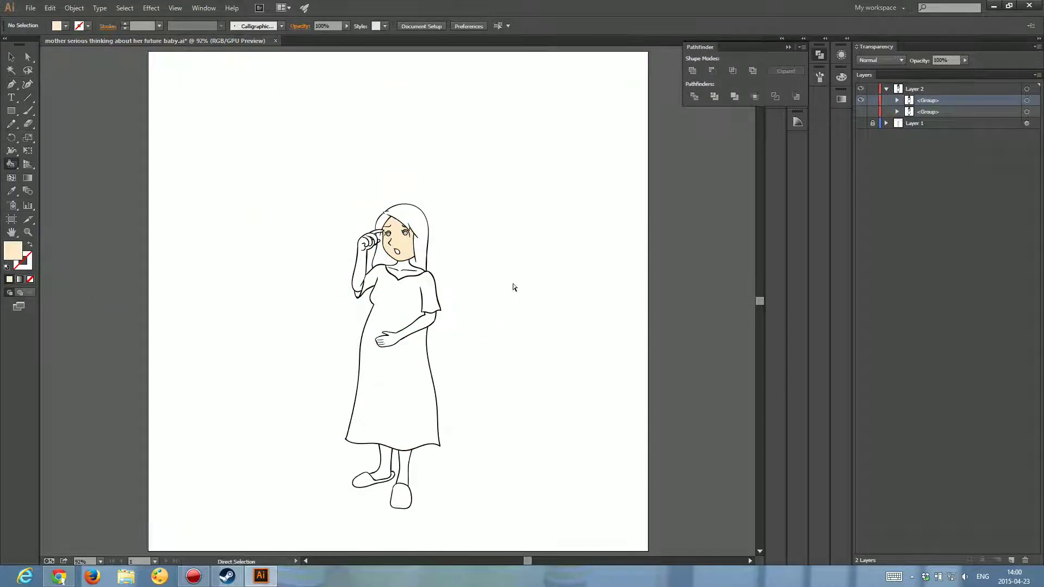
- Fill the neck, raised arm, belly forearm and raised hand with peach
key(ctrl+equal)
key(ctrl+equal)
key(ctrl+equal)
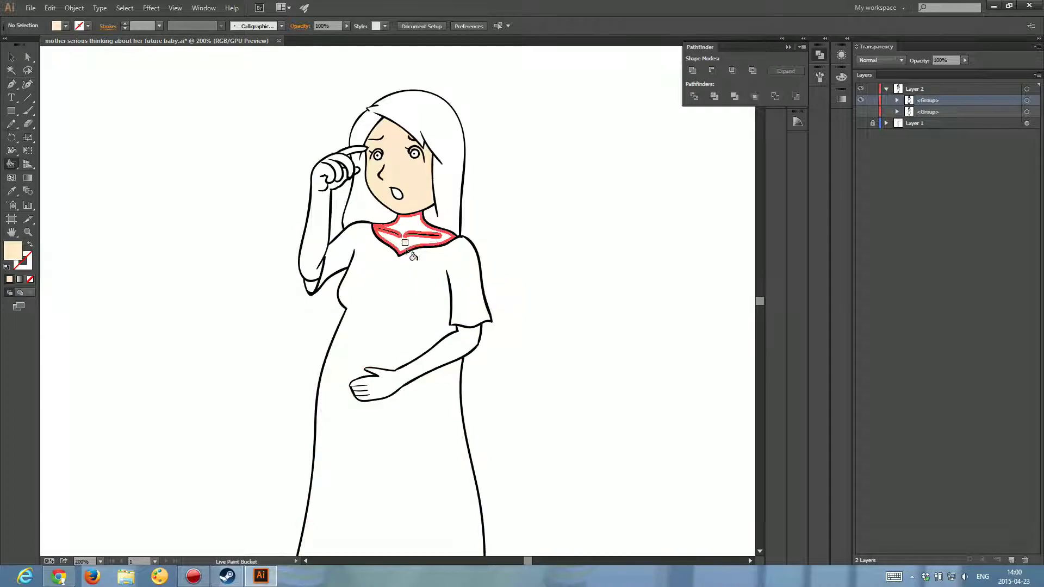
click(408, 235)
click(317, 230)
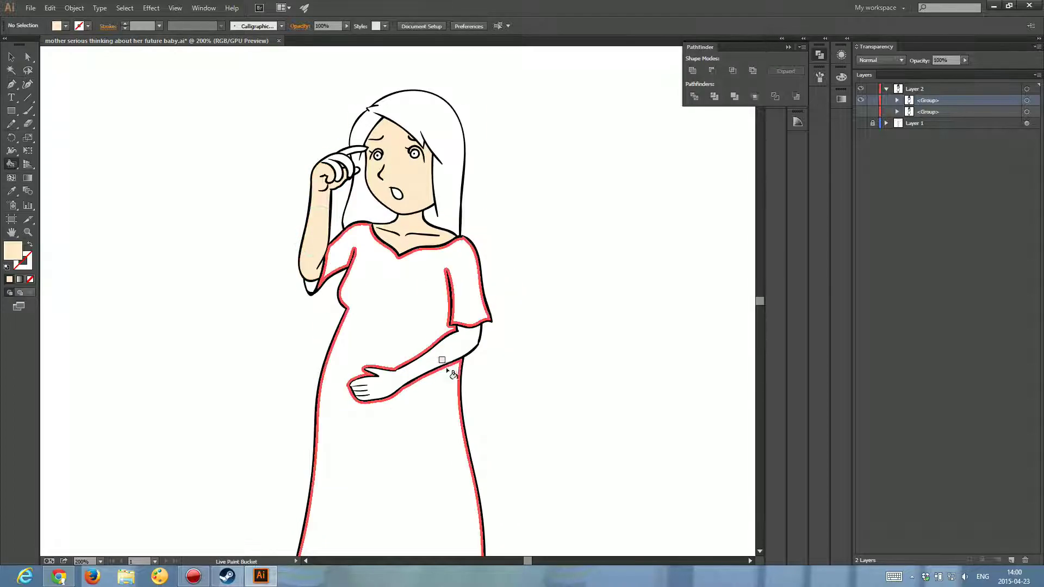
click(447, 353)
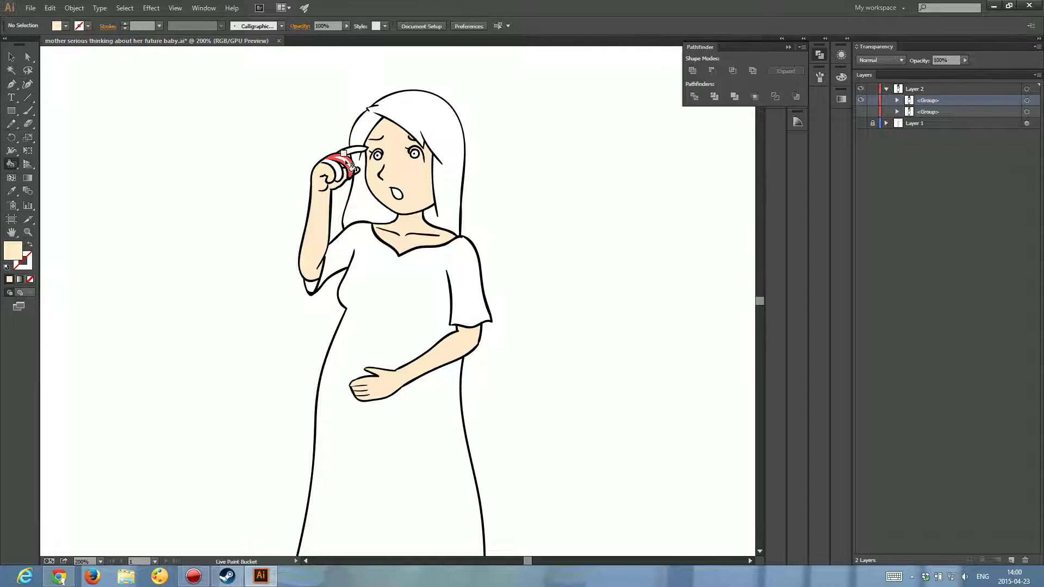
click(345, 174)
- Fill both legs with the peach skin tone
scroll(508, 345, down, 1)
scroll(501, 351, down, 4)
scroll(502, 351, down, 2)
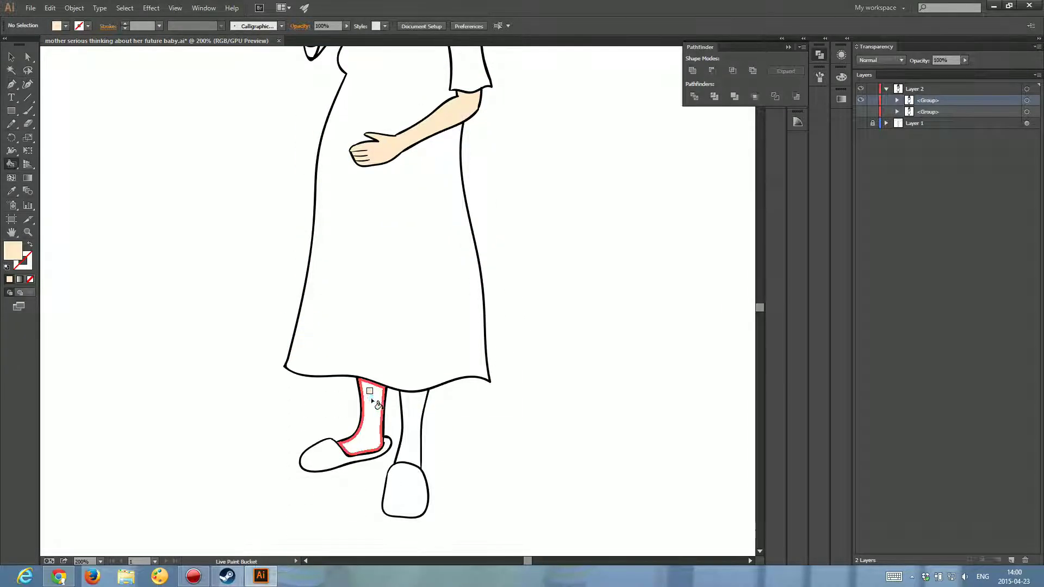
click(371, 413)
click(411, 419)
scroll(609, 245, up, 5)
scroll(606, 239, up, 2)
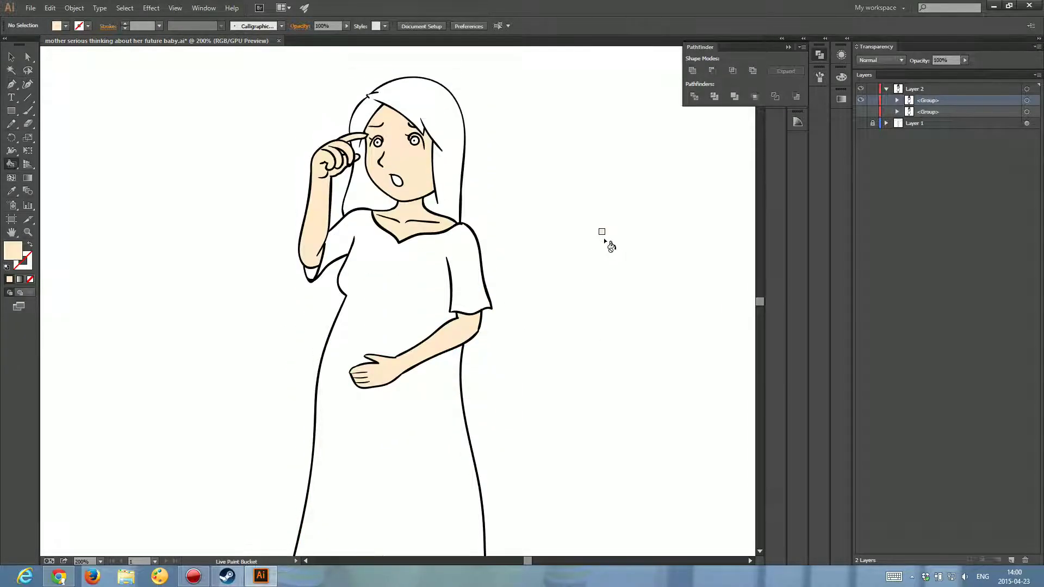
scroll(605, 239, up, 2)
- Pick a dark red fill in the Color Picker and bucket-fill the open mouth
double_click(18, 251)
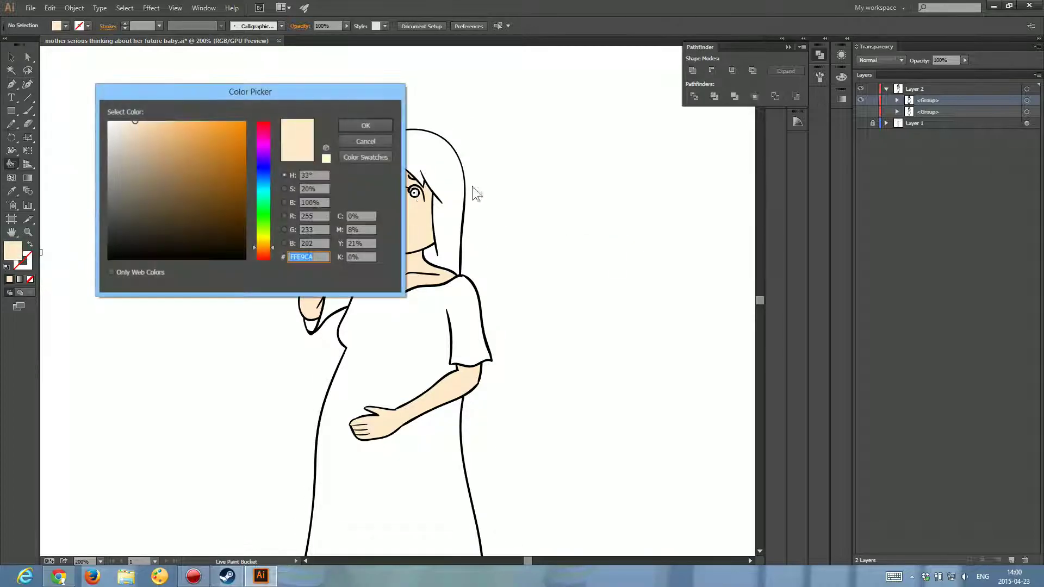
drag(268, 183, 271, 272)
mouse_move(224, 169)
mouse_down()
mouse_move(207, 154)
mouse_move(245, 154)
mouse_move(232, 198)
mouse_up()
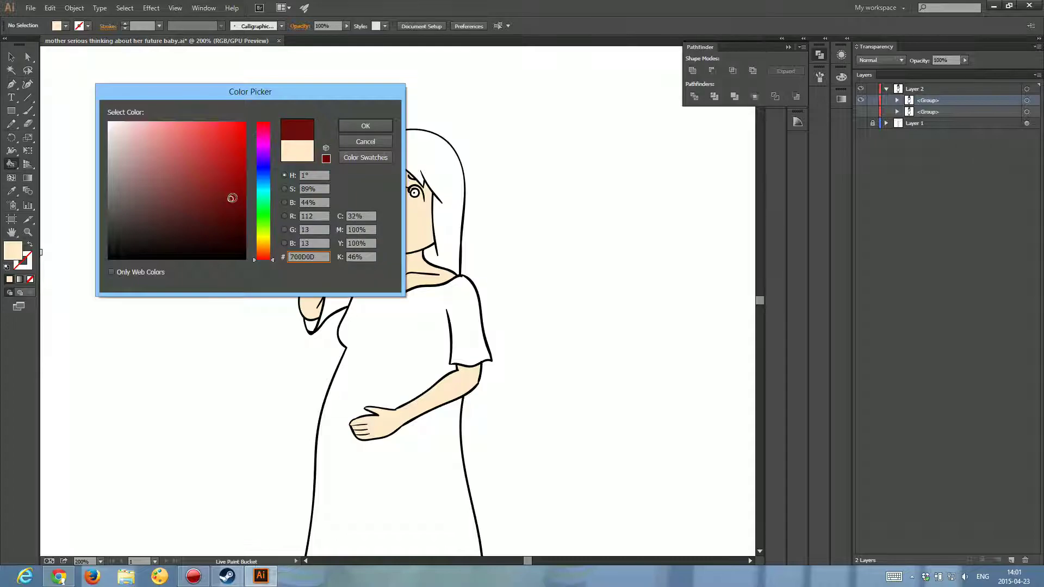
click(353, 131)
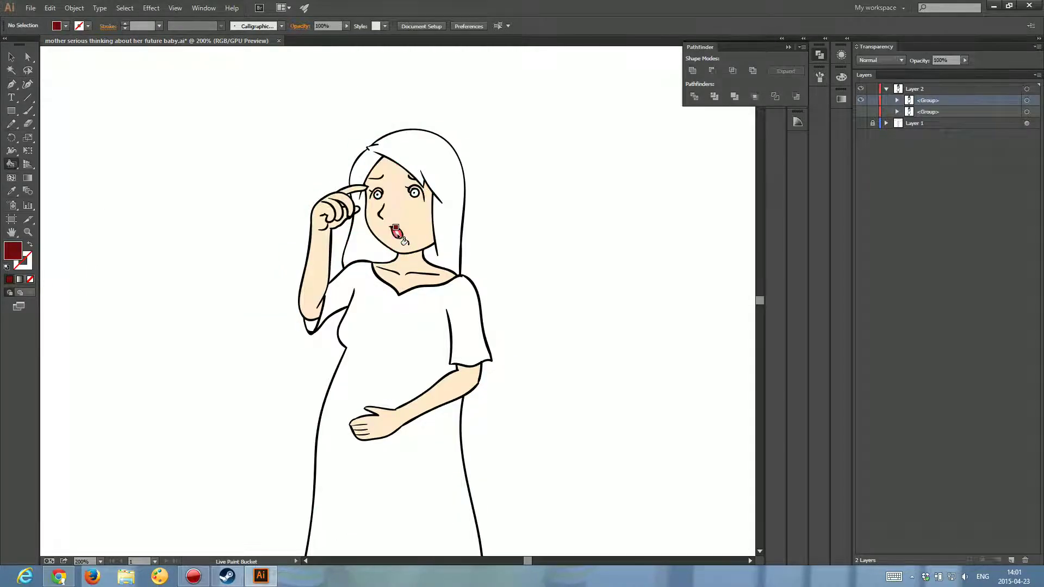
click(396, 232)
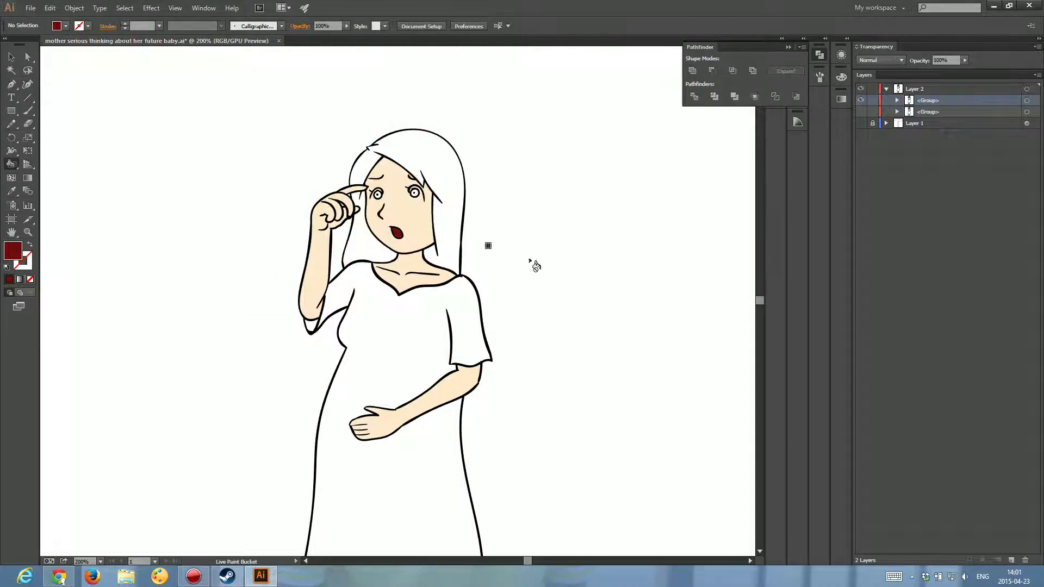
- Start a new fill colour, adjusting the Color Picker toward a bright, web-safe deep orange
double_click(20, 250)
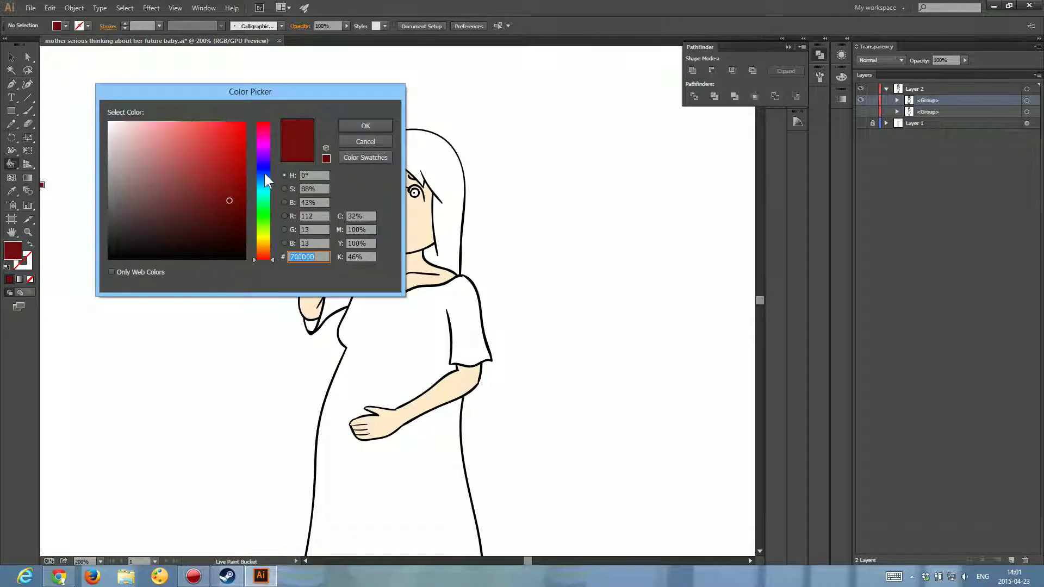
drag(263, 172, 263, 247)
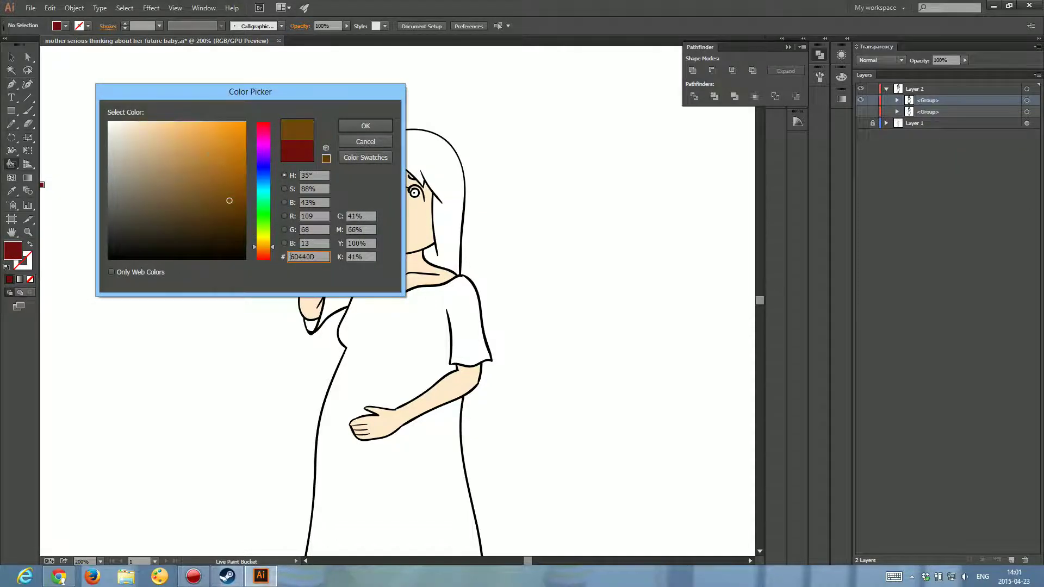
mouse_move(229, 201)
mouse_down()
mouse_move(198, 133)
mouse_move(245, 163)
mouse_up()
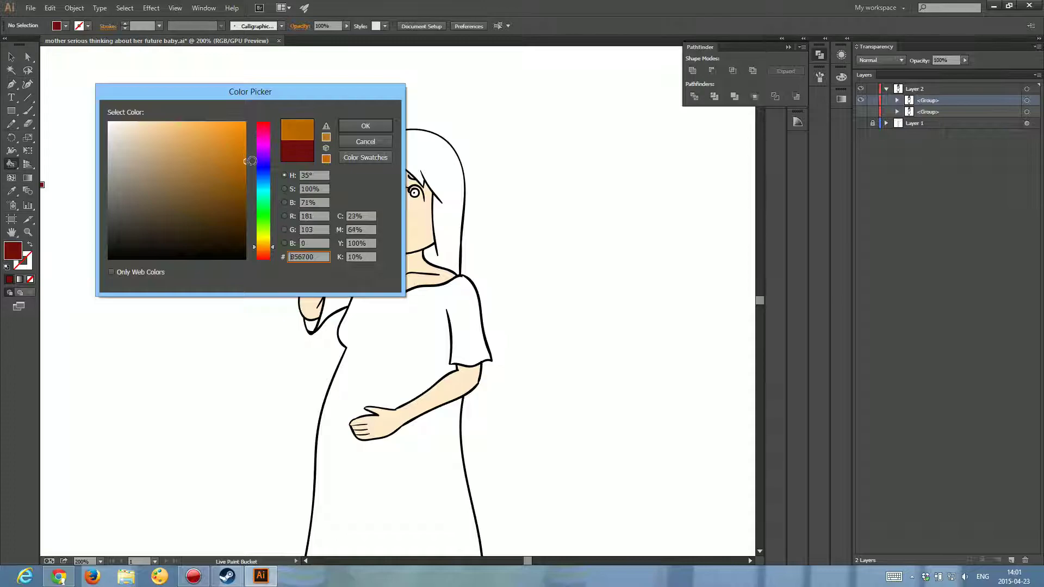
click(326, 129)
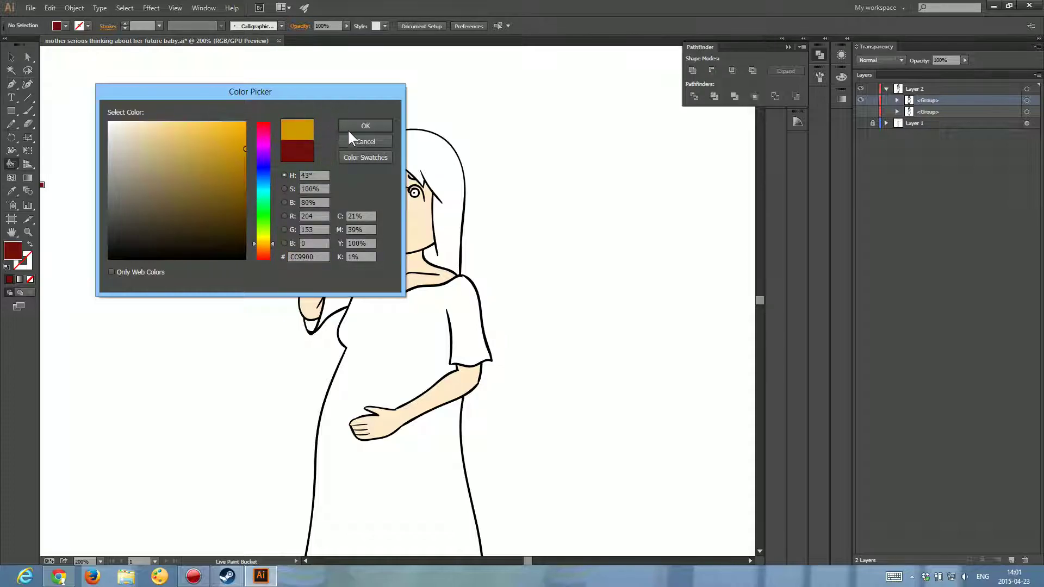
drag(263, 243, 264, 251)
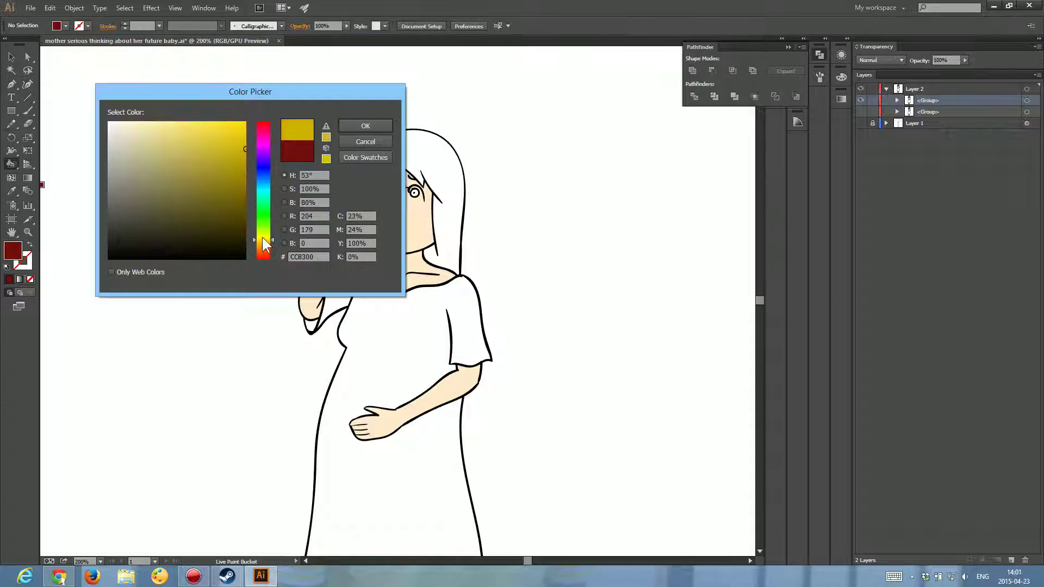
- Confirm the orange fill and paint the hair, including the gap beside the raised hand
click(325, 130)
click(363, 124)
click(445, 168)
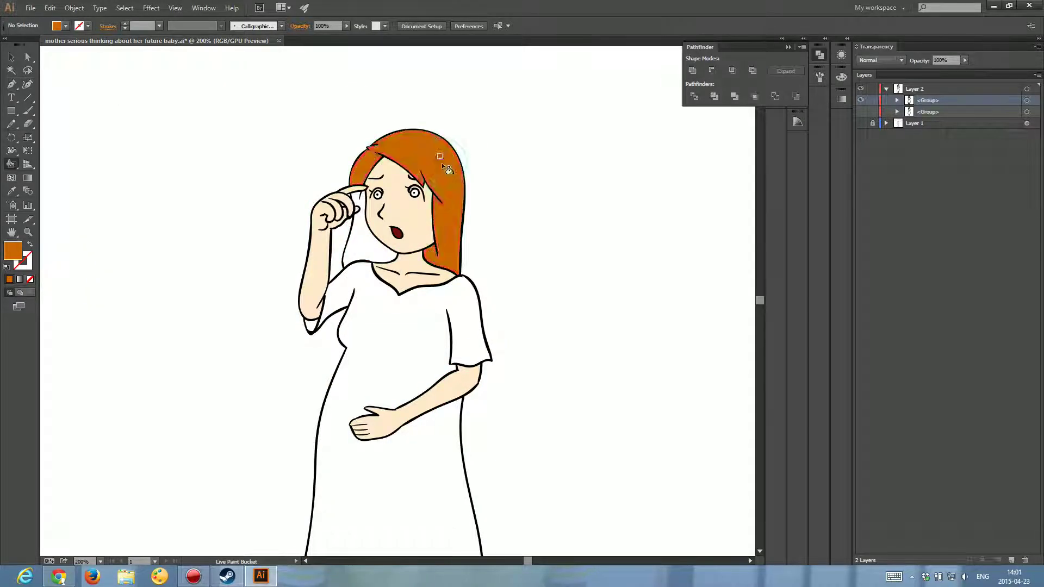
click(360, 202)
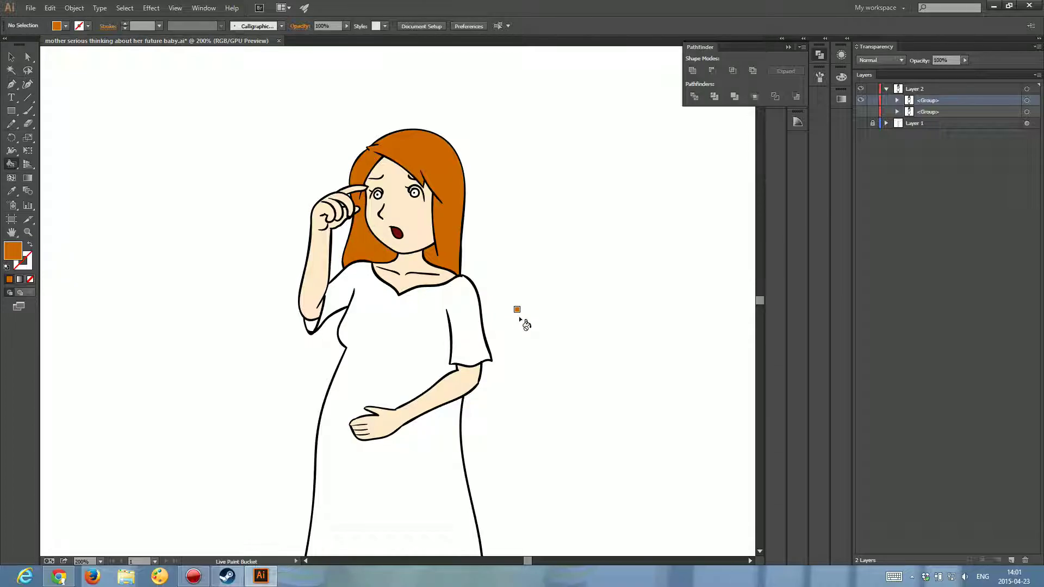
- Fill both eye irises orange, then fit the whole artboard in view
key(ctrl+plus)
key(ctrl+plus)
key(ctrl+plus)
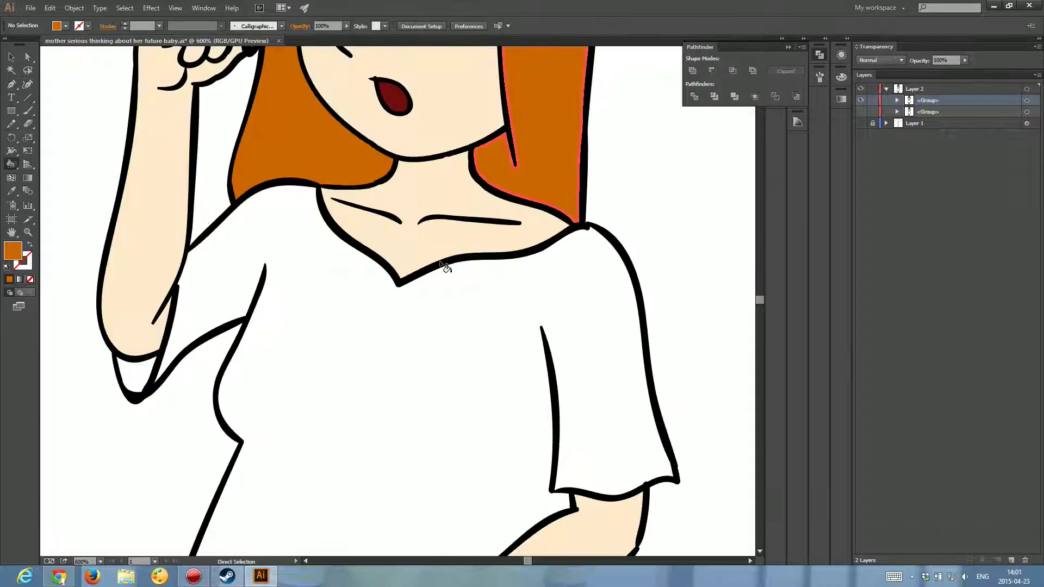
scroll(350, 437, up, 5)
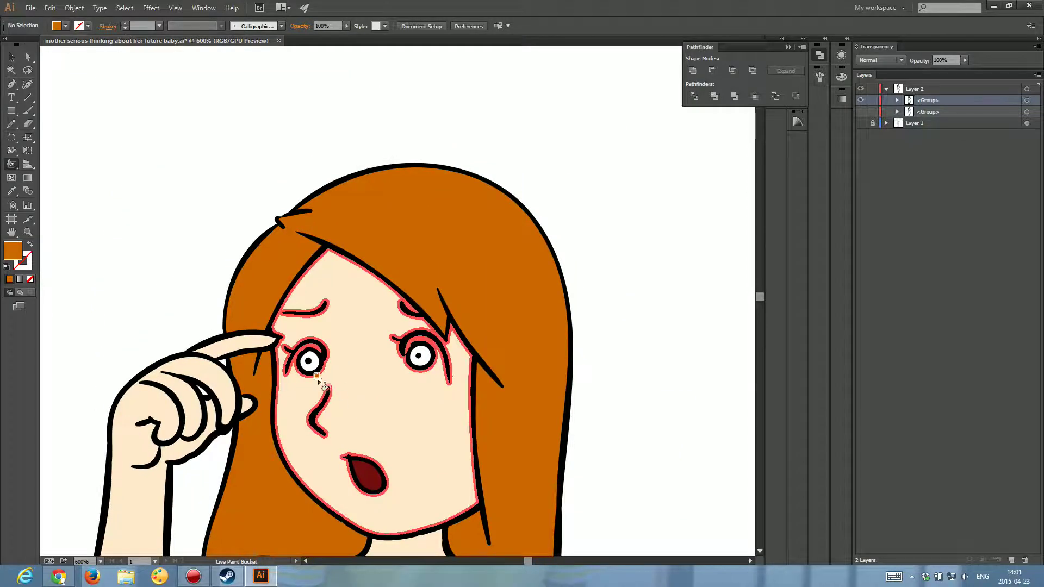
click(311, 363)
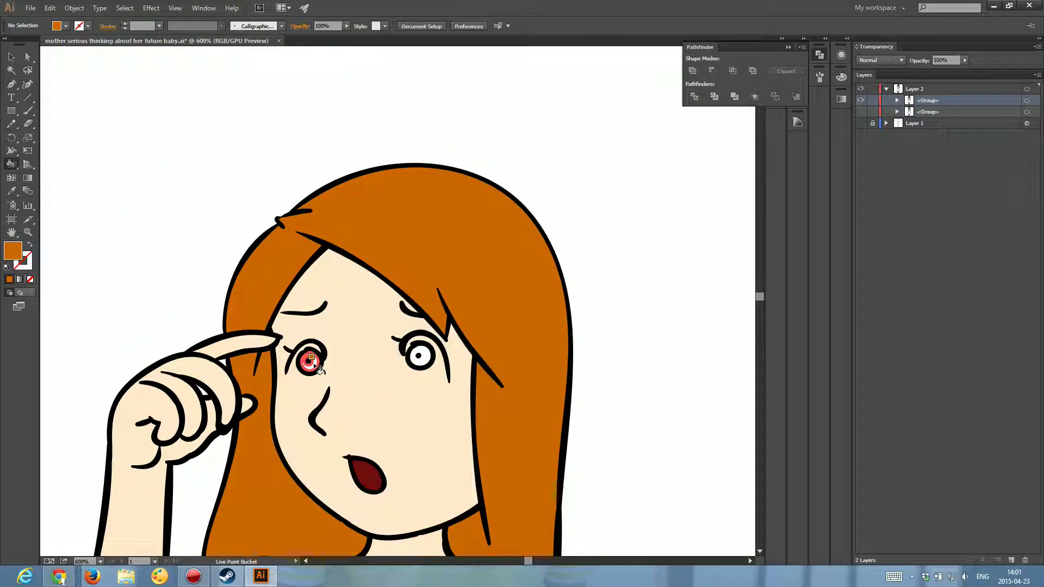
click(423, 357)
scroll(493, 446, down, 1)
scroll(493, 446, down, 2)
scroll(483, 452, down, 2)
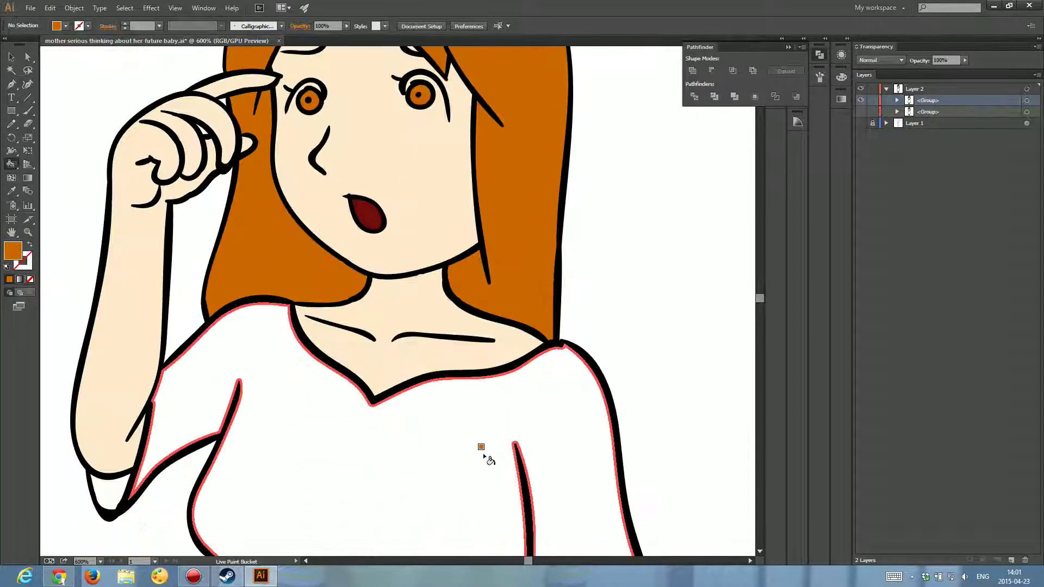
scroll(481, 457, down, 2)
scroll(484, 463, down, 2)
scroll(476, 468, down, 3)
scroll(475, 468, down, 2)
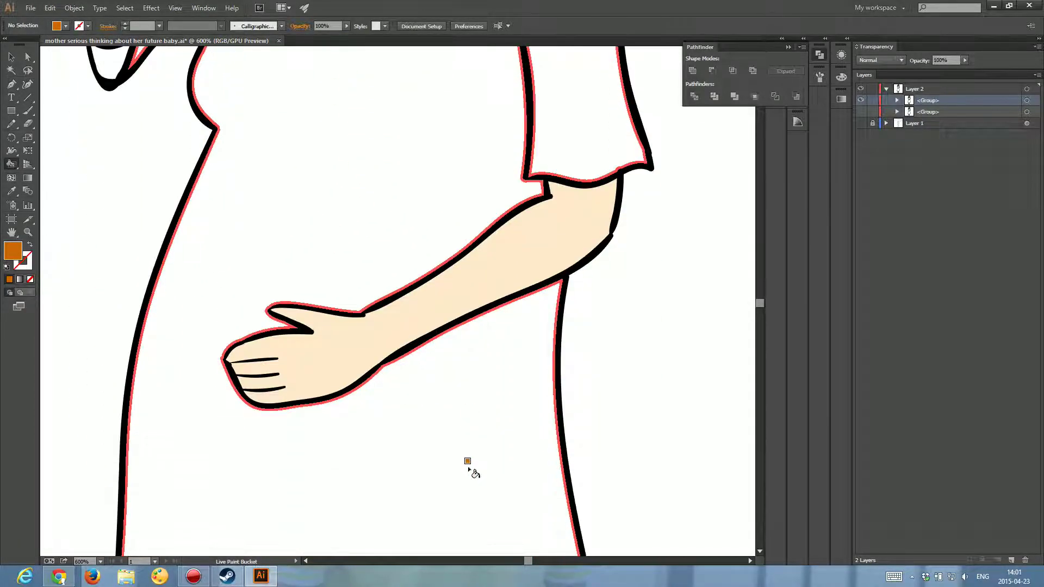
scroll(482, 465, down, 1)
scroll(477, 461, down, 3)
scroll(473, 463, down, 2)
scroll(471, 466, down, 2)
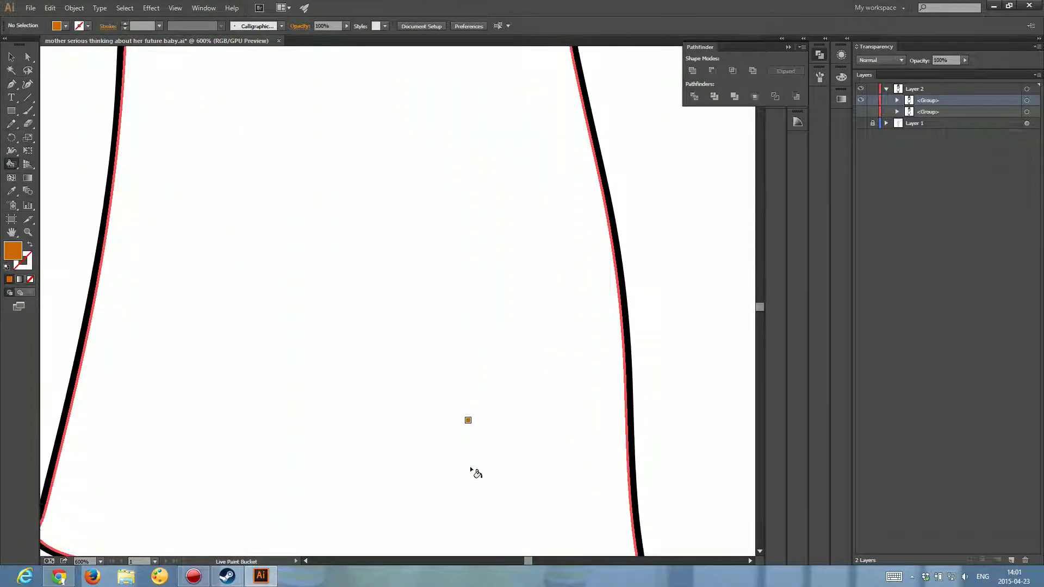
scroll(470, 466, down, 2)
scroll(465, 473, down, 2)
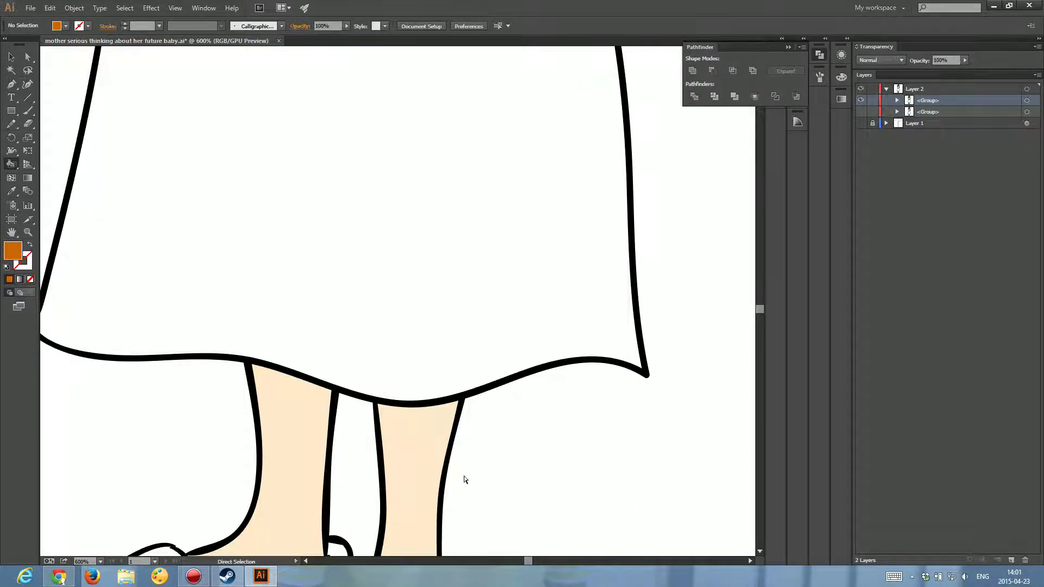
key(ctrl+0)
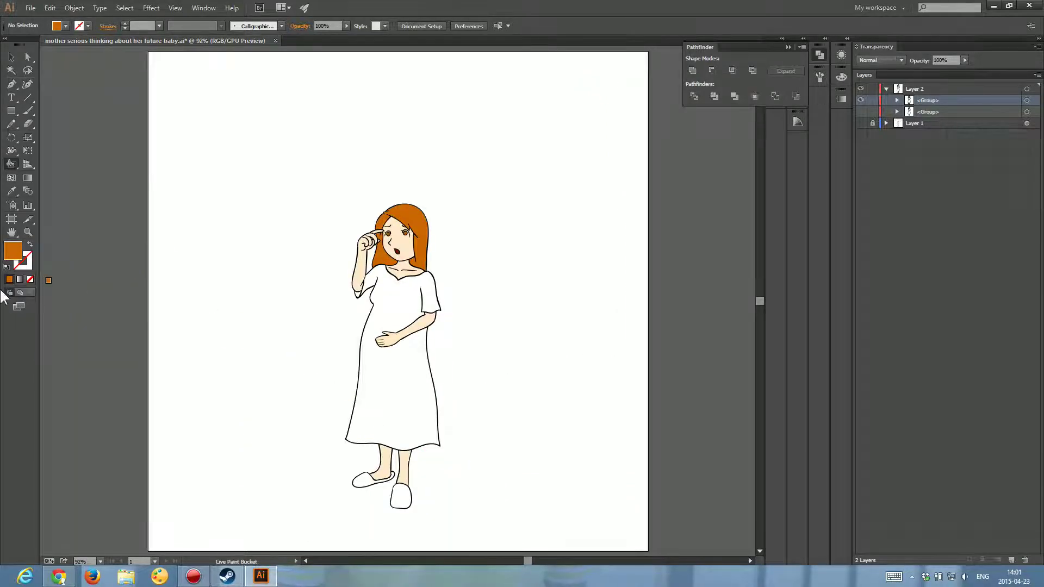
- Choose a pale pink fill and paint the dress with it
double_click(16, 251)
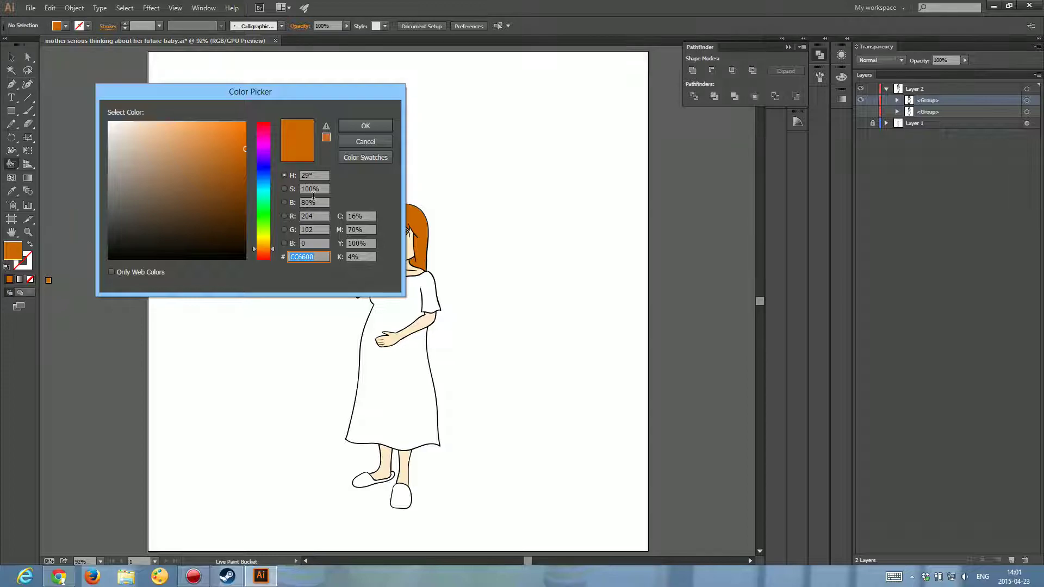
click(264, 146)
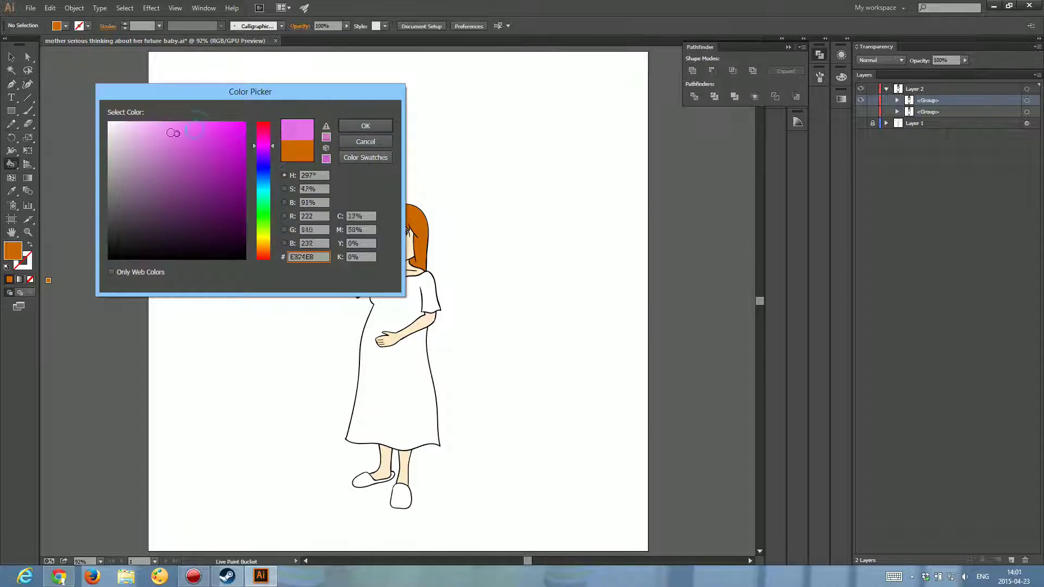
drag(170, 133, 145, 121)
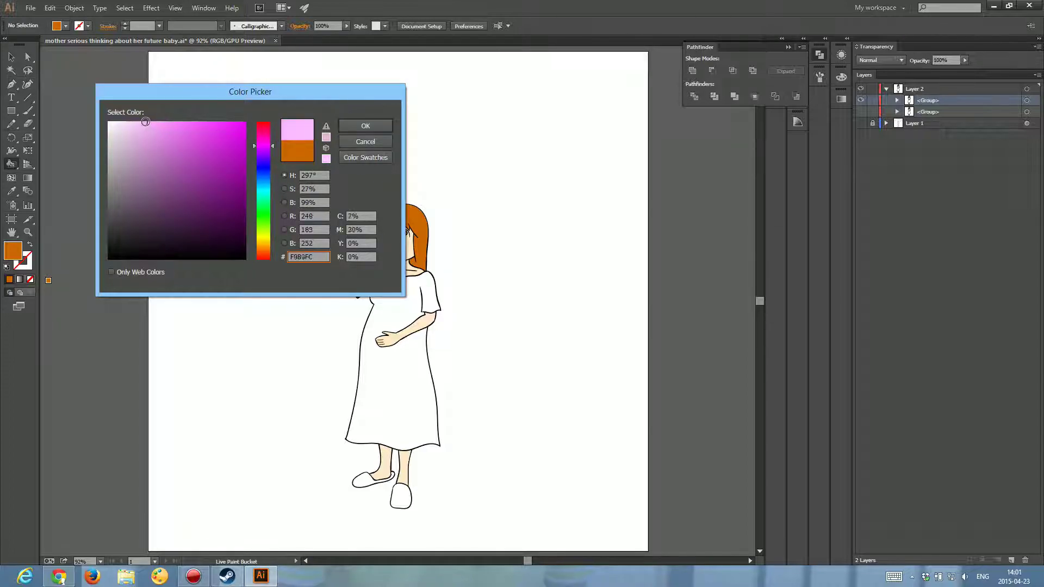
click(354, 126)
click(394, 321)
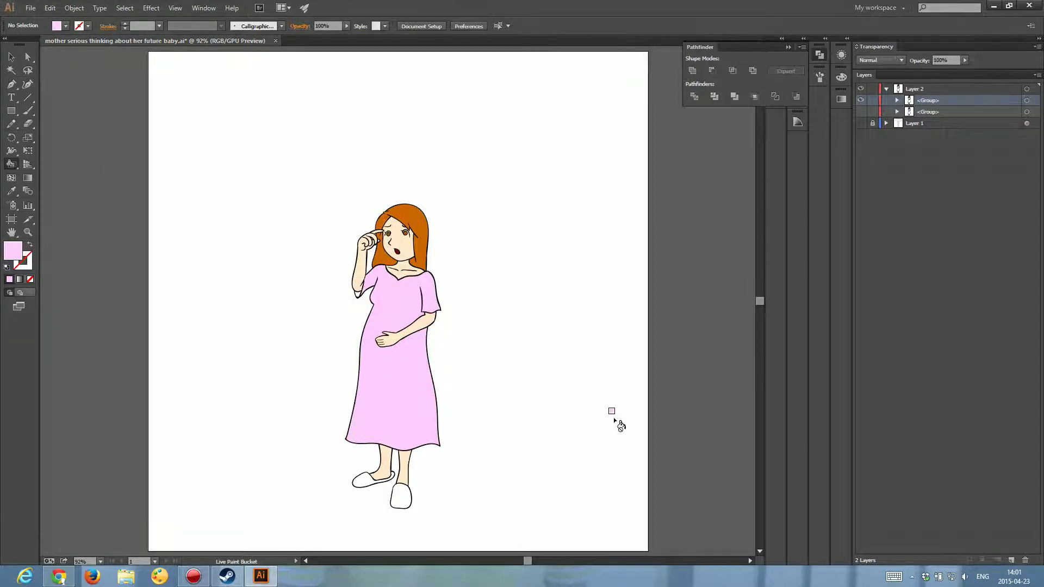
key(ctrl+plus)
key(ctrl+plus)
key(ctrl+plus)
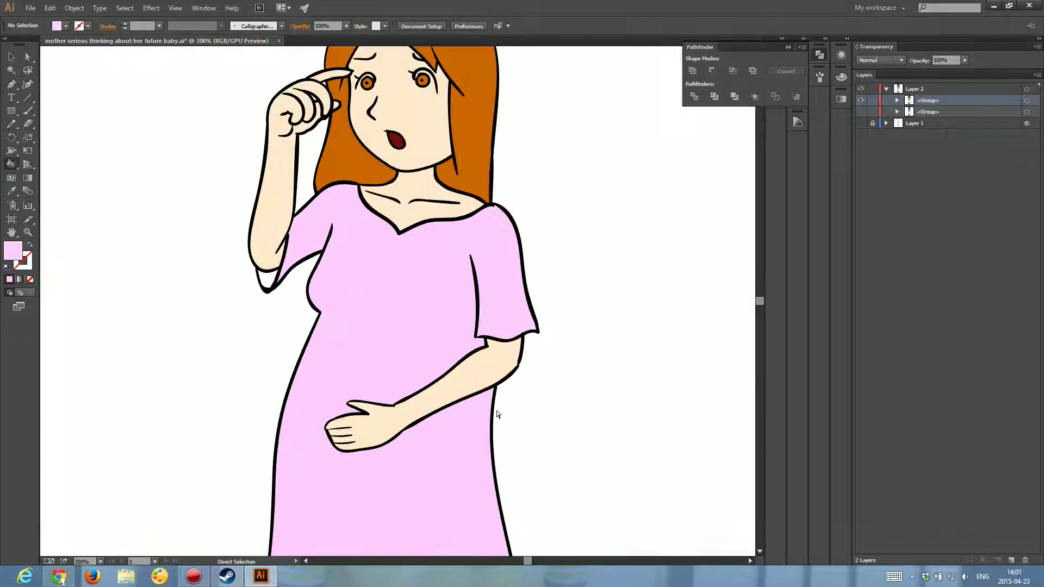
- Pick a stronger web-safe pink and fill the small sleeve area at the elbow
double_click(14, 252)
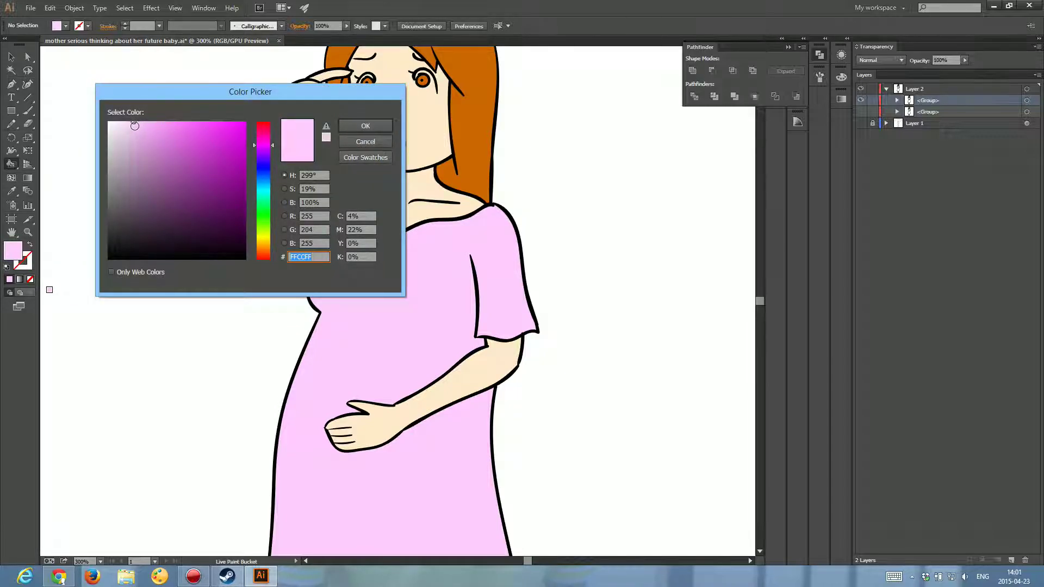
mouse_move(134, 125)
mouse_down()
mouse_move(140, 150)
mouse_move(156, 127)
mouse_move(166, 137)
mouse_up()
click(325, 148)
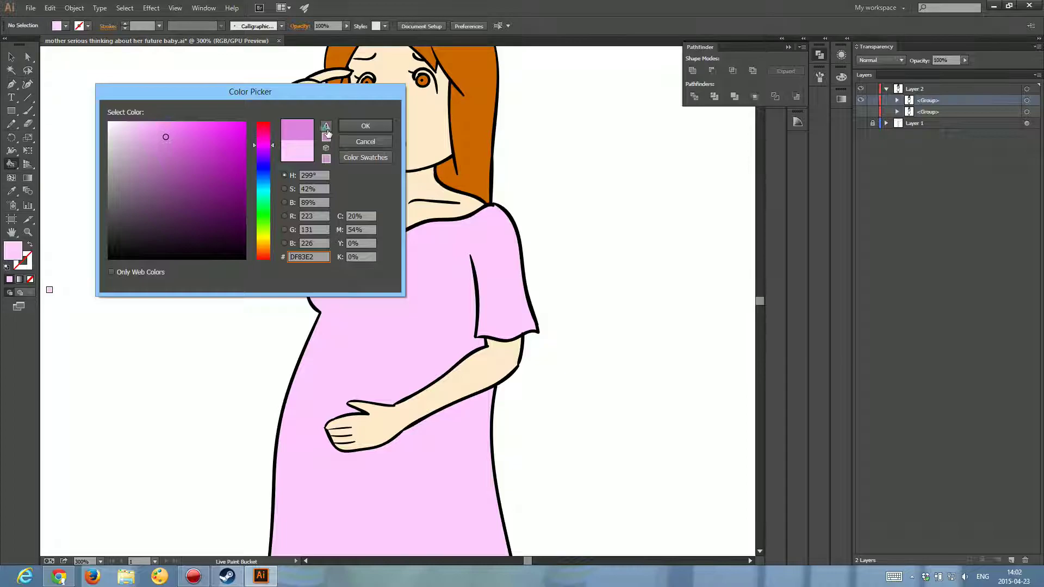
click(163, 120)
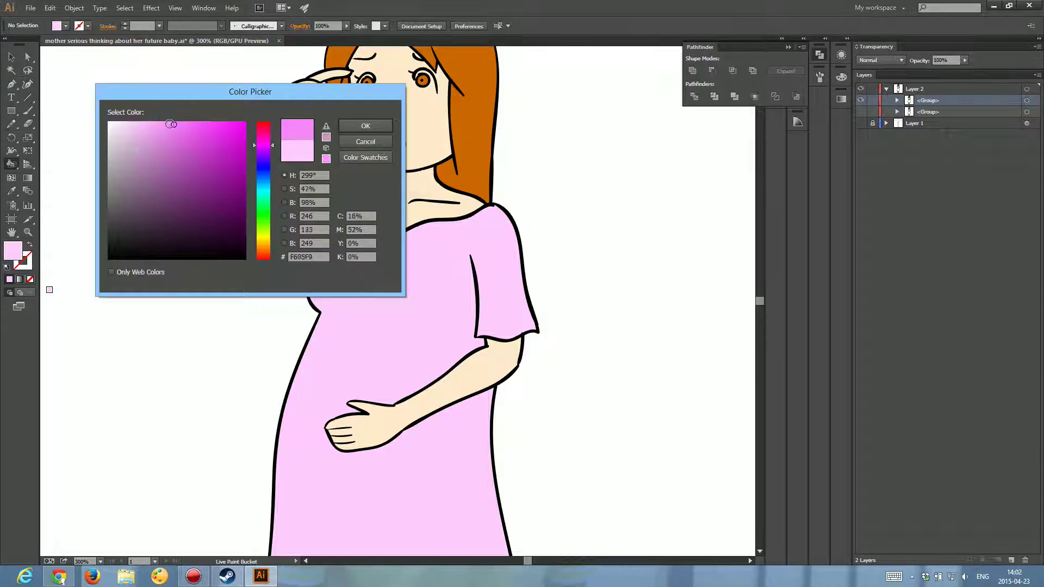
click(348, 125)
click(267, 275)
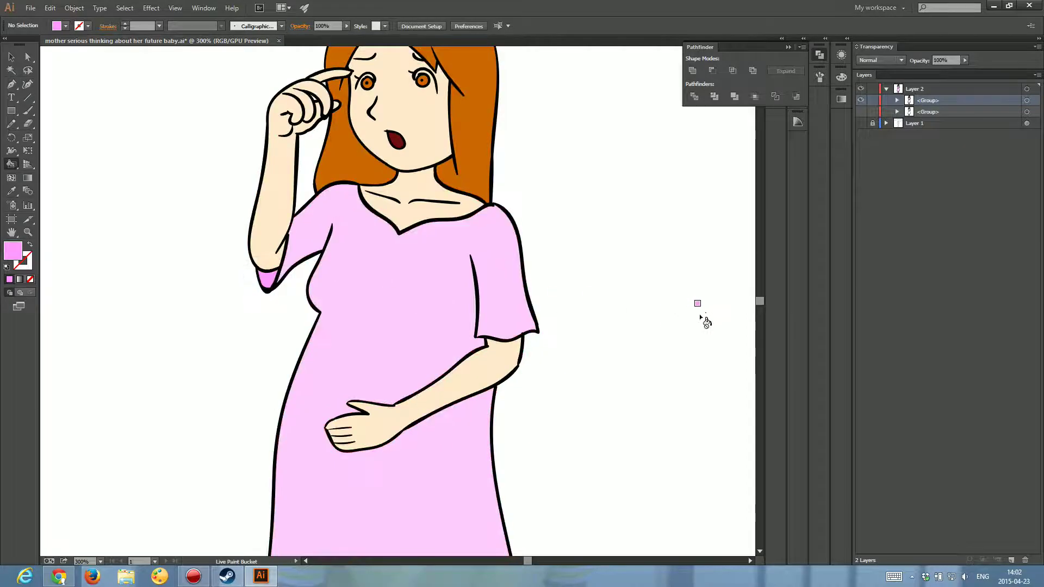
scroll(545, 403, down, 2)
scroll(544, 403, down, 3)
scroll(544, 408, down, 4)
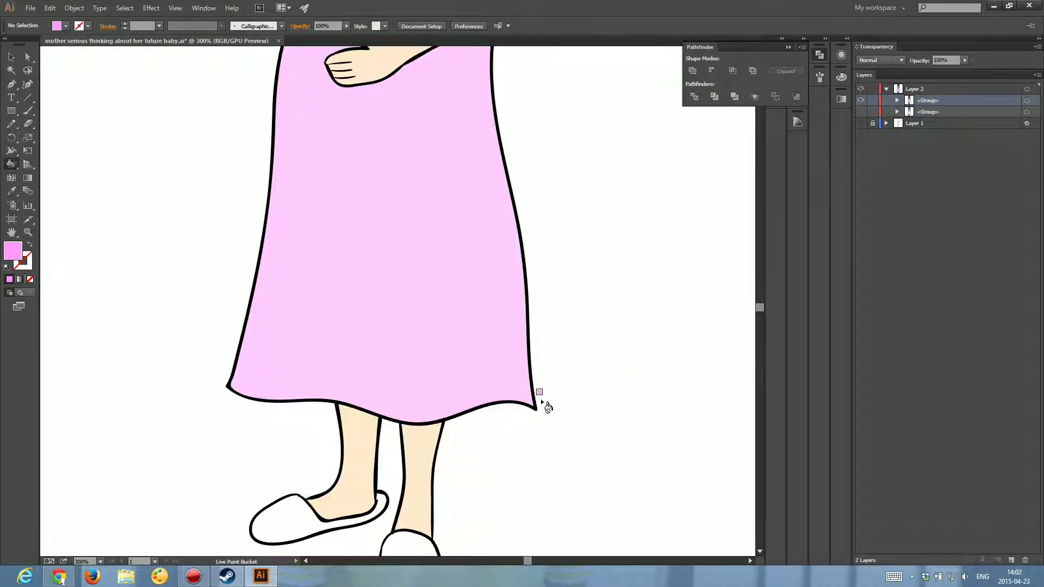
scroll(539, 407, down, 3)
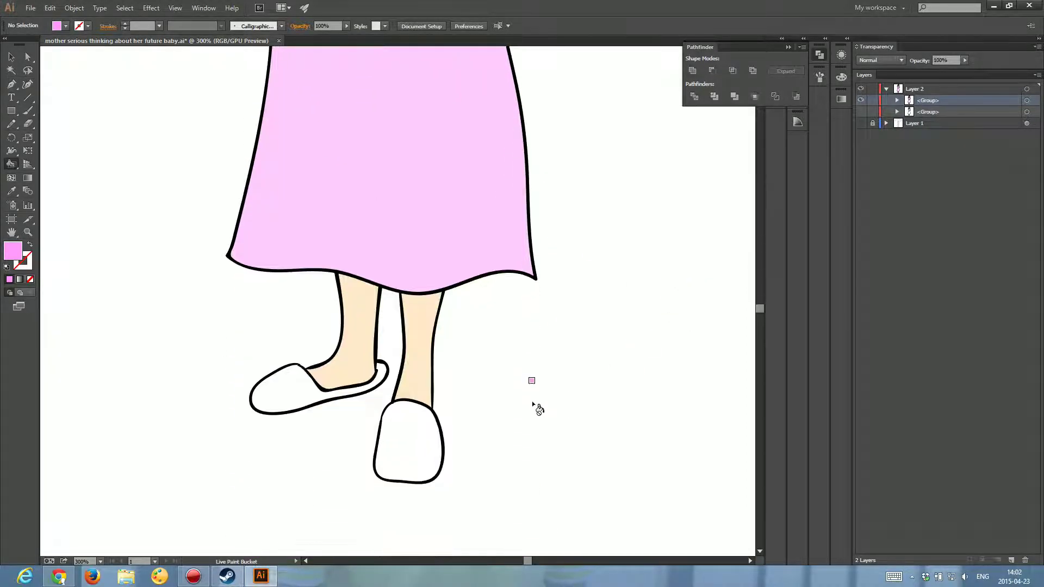
- Try magenta fill shades in the Color Picker, then cancel to keep the light pink
double_click(13, 250)
drag(183, 124, 191, 144)
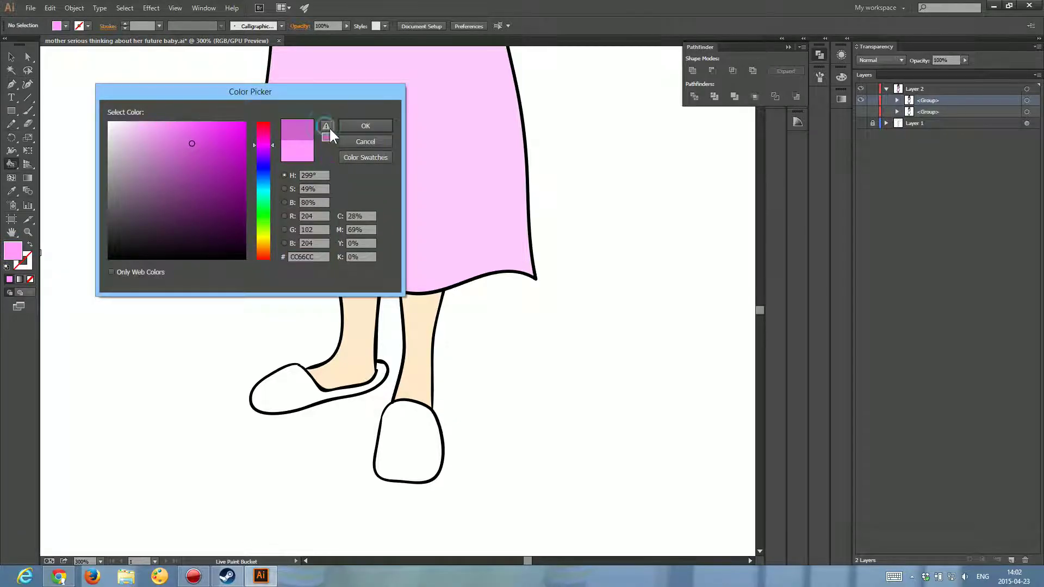
click(207, 131)
drag(206, 131, 218, 121)
click(364, 141)
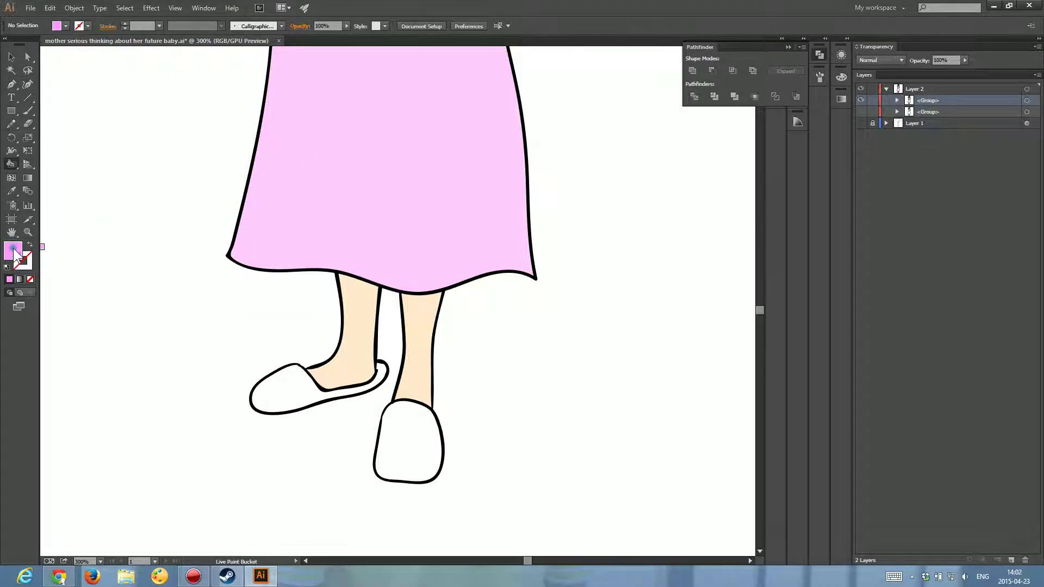
- Darken the fill by brightness into a muted purple
double_click(15, 251)
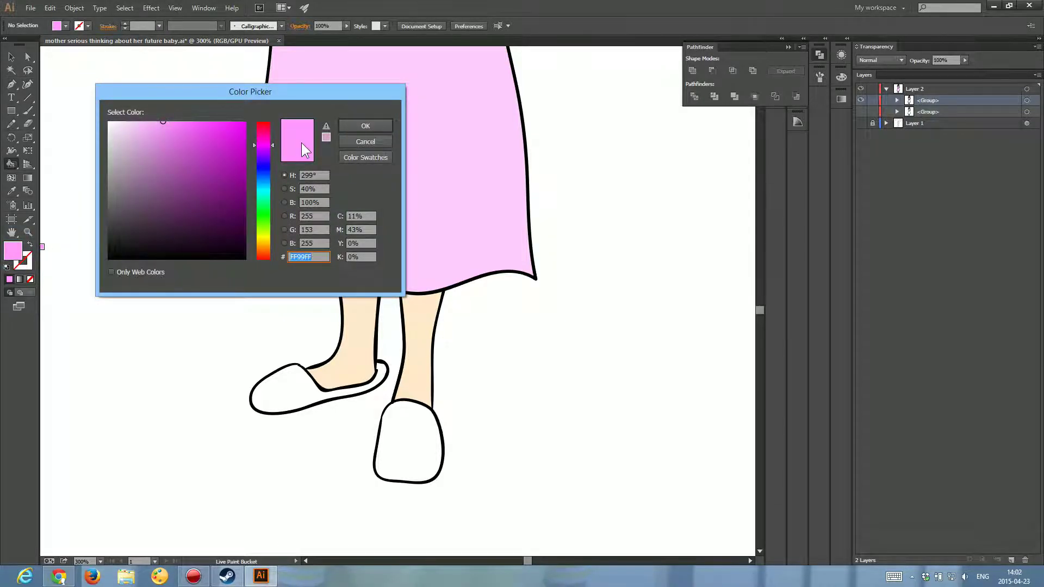
click(319, 202)
click(285, 202)
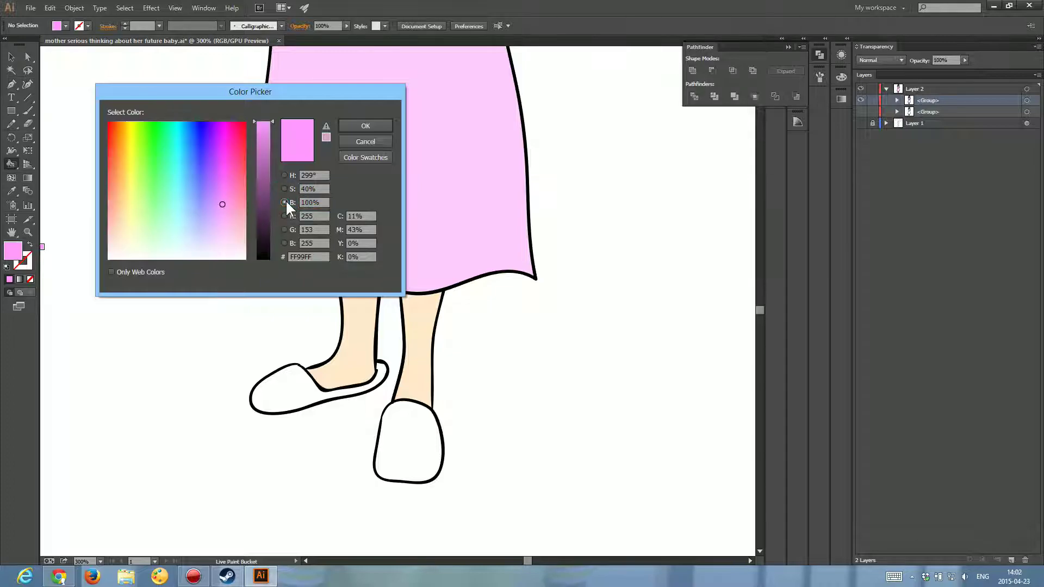
drag(264, 136, 271, 169)
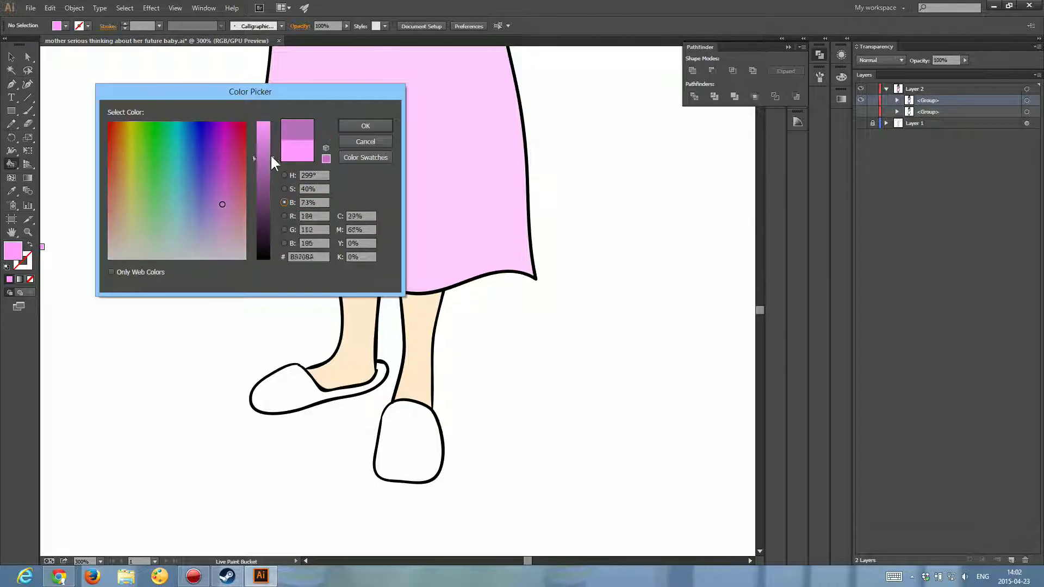
click(358, 126)
- Paint both slippers purple and zoom out to the whole figure
click(283, 397)
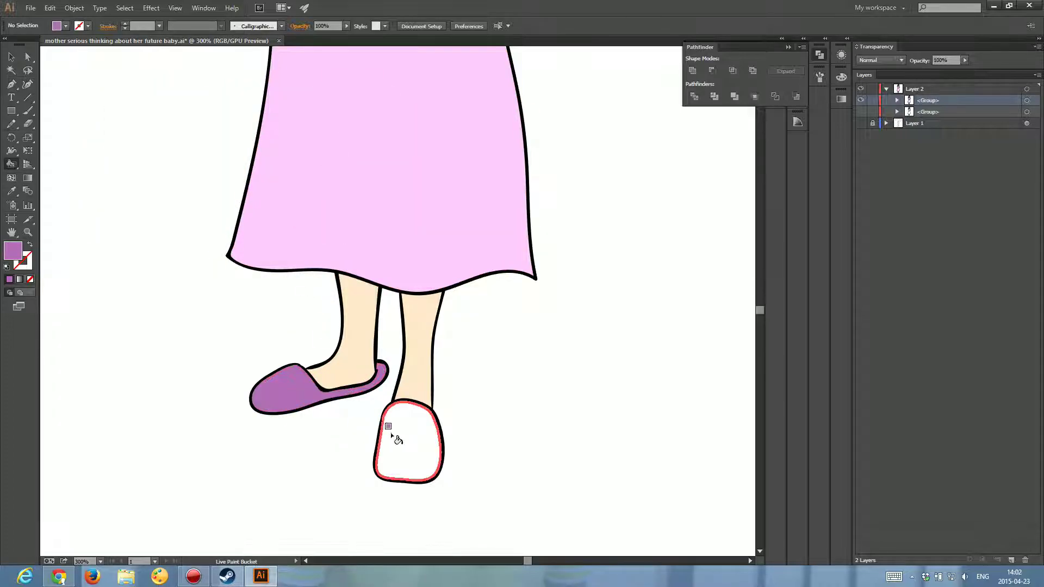
click(416, 437)
scroll(562, 289, up, 3)
scroll(554, 292, up, 5)
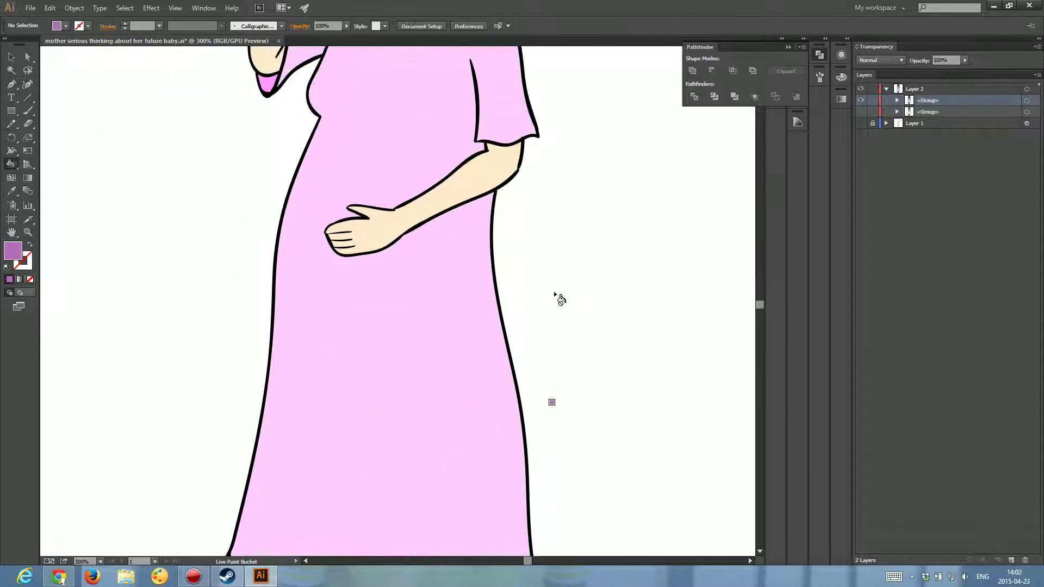
scroll(561, 299, up, 5)
scroll(560, 299, up, 3)
scroll(541, 290, up, 2)
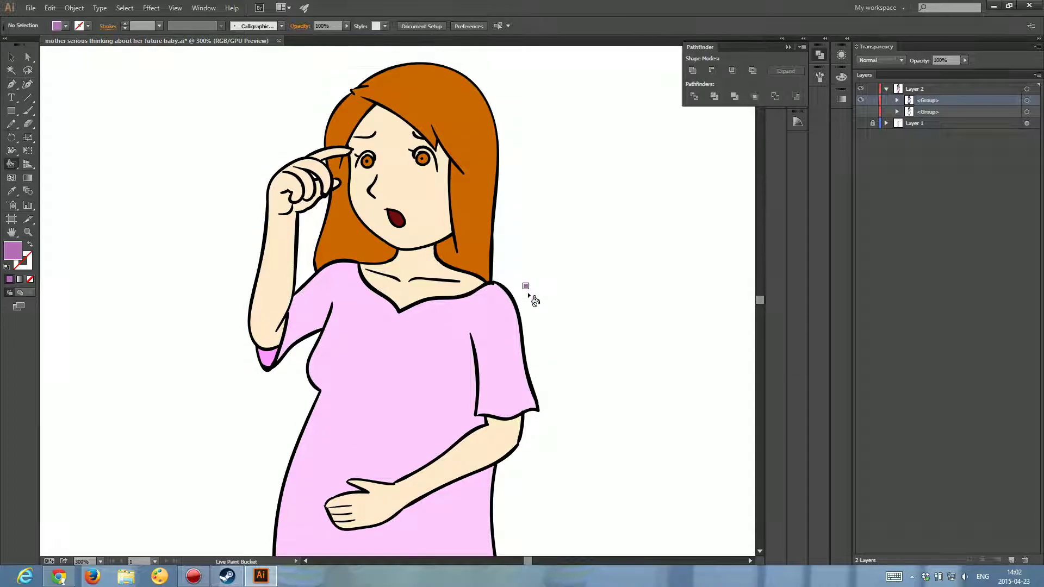
scroll(530, 296, up, 3)
scroll(528, 292, down, 2)
scroll(508, 298, down, 3)
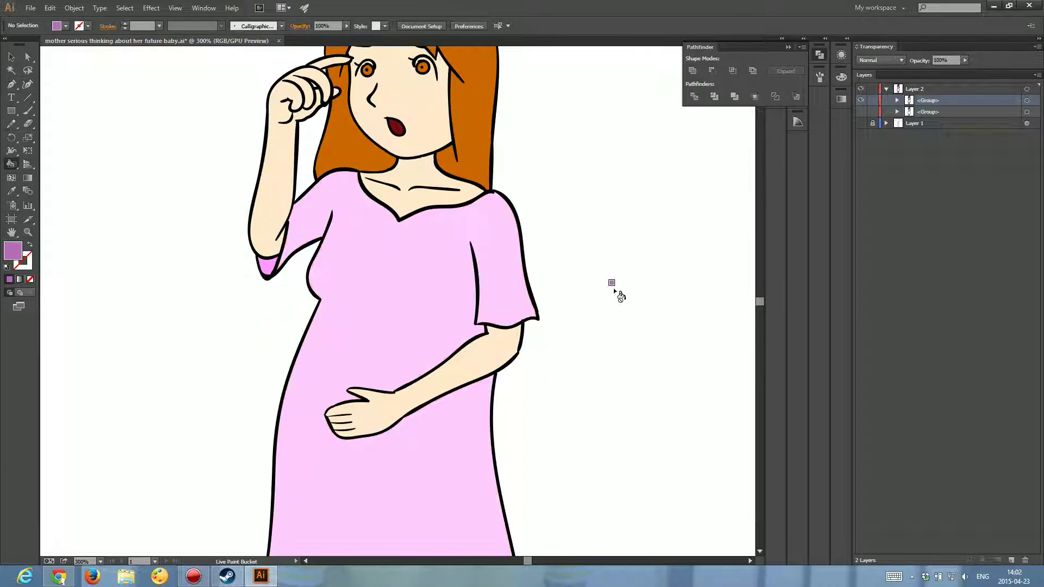
key(ctrl+0)
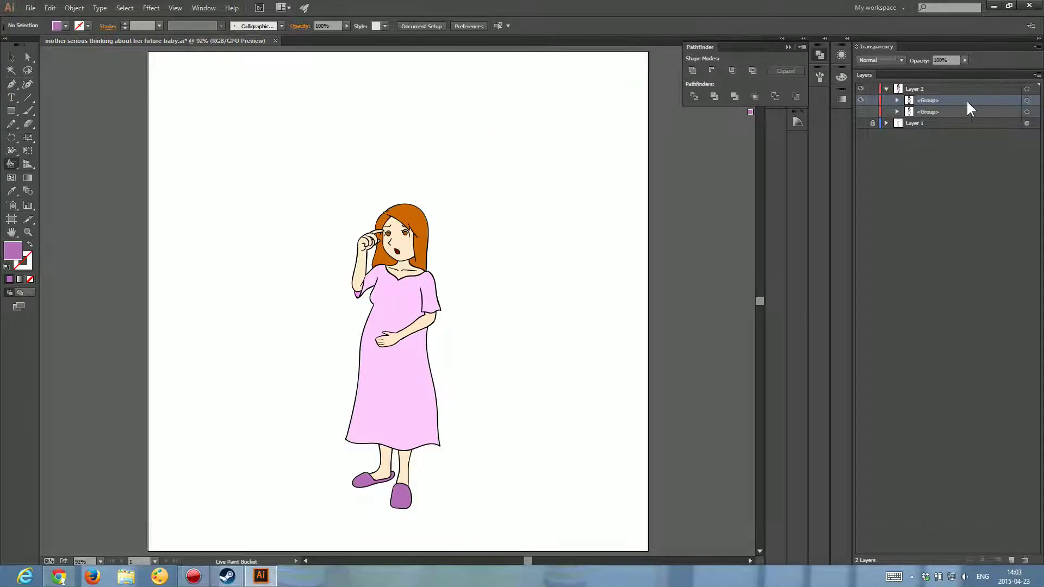
- Select the coloured figure group, attempt a Live Paint command, and dismiss the warning
click(1027, 100)
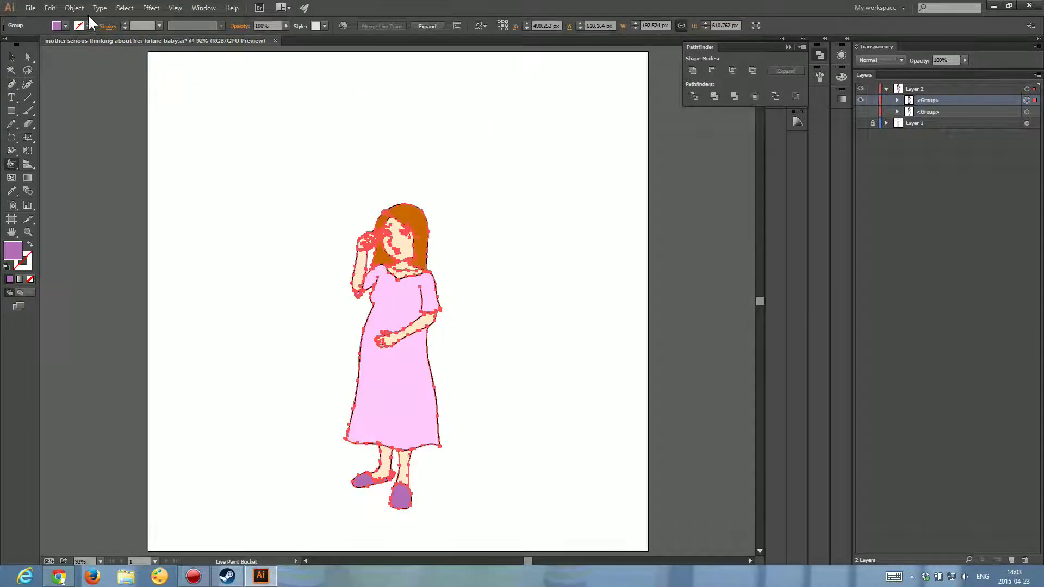
click(74, 8)
mouse_move(139, 298)
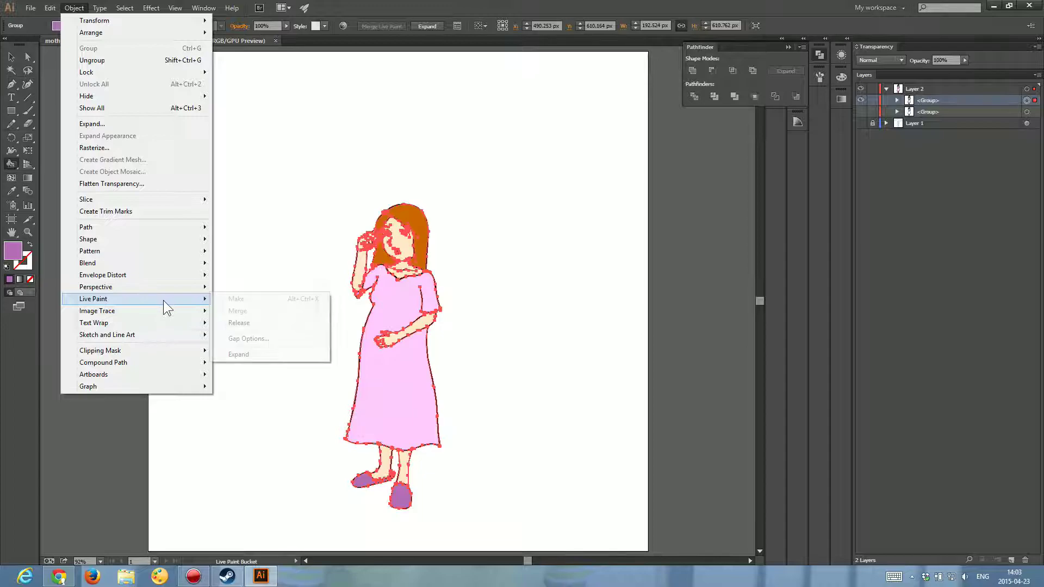
click(251, 354)
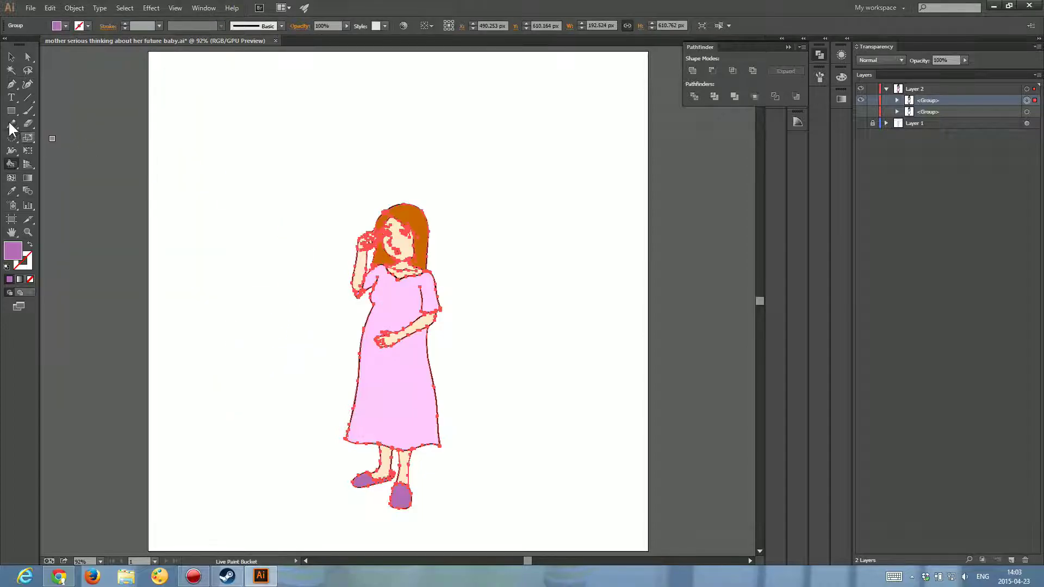
click(80, 80)
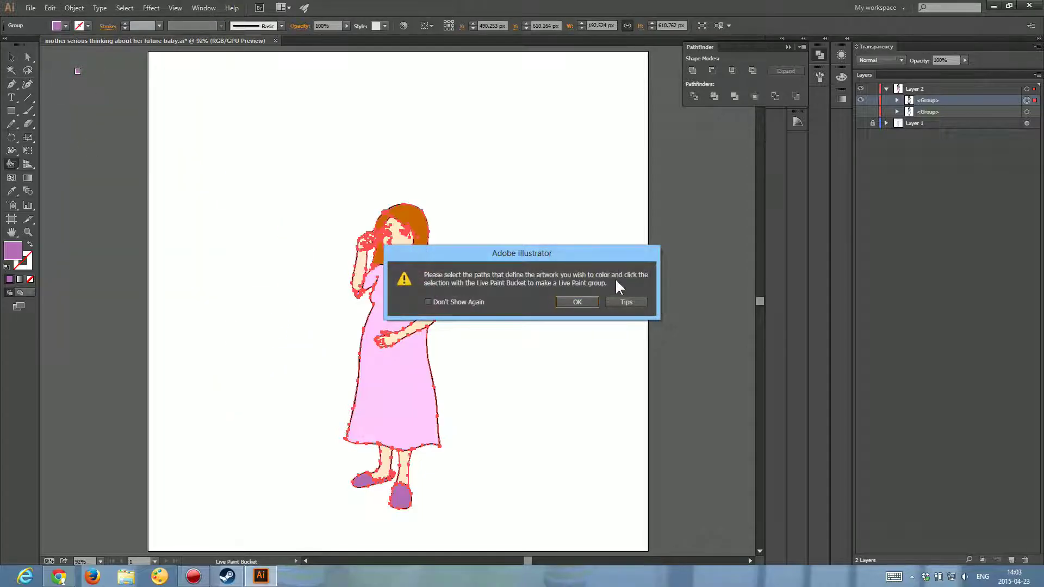
click(578, 302)
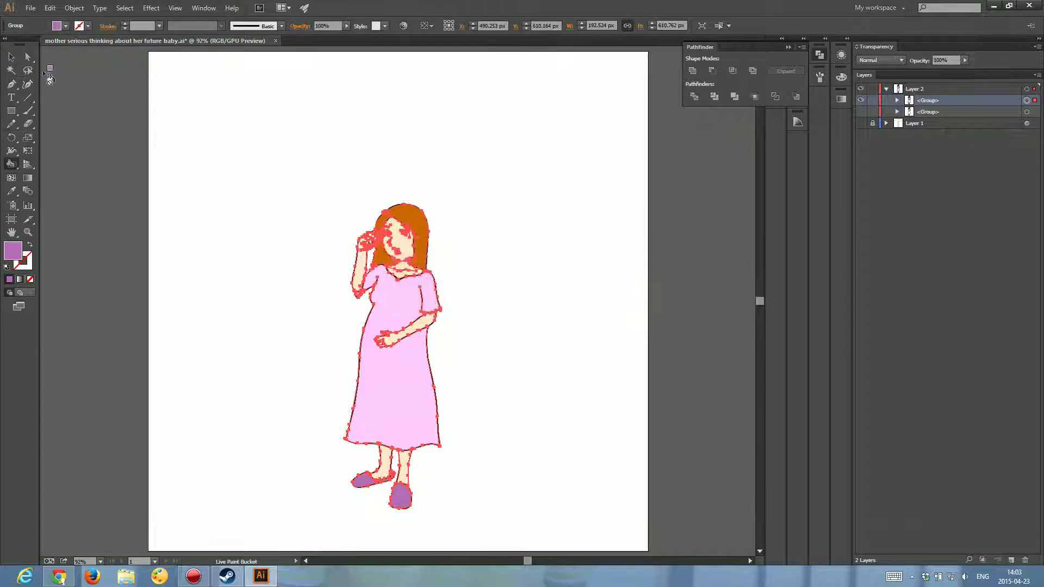
- Deselect the figure and switch to the Pencil tool
click(11, 57)
click(89, 99)
click(11, 124)
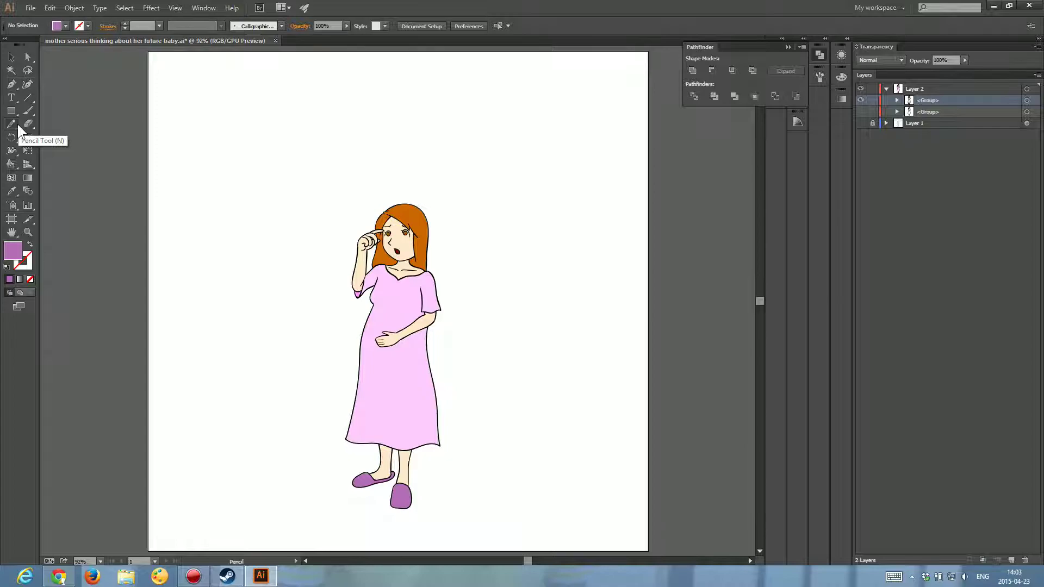
- Undo a test pencil line and zoom in to centre the woman's face
drag(218, 270, 490, 210)
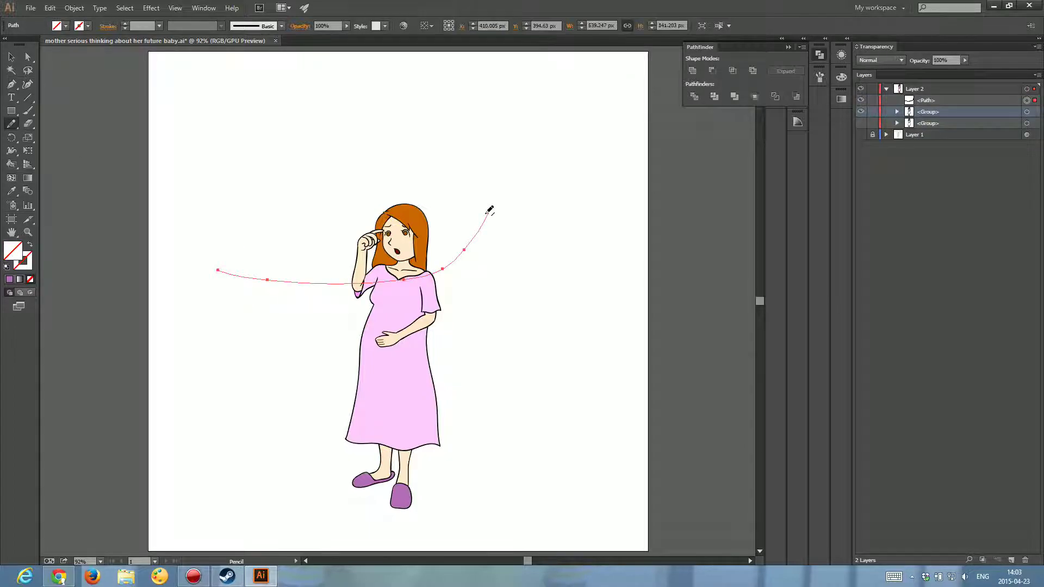
key(ctrl+z)
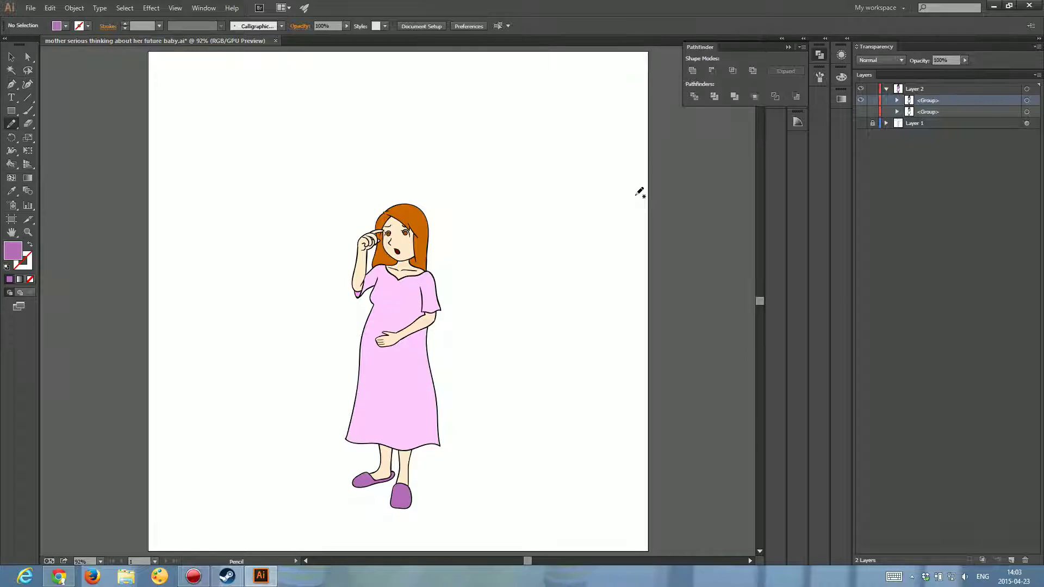
key(ctrl+plus)
key(ctrl+plus)
key(ctrl+plus)
key(ctrl+plus)
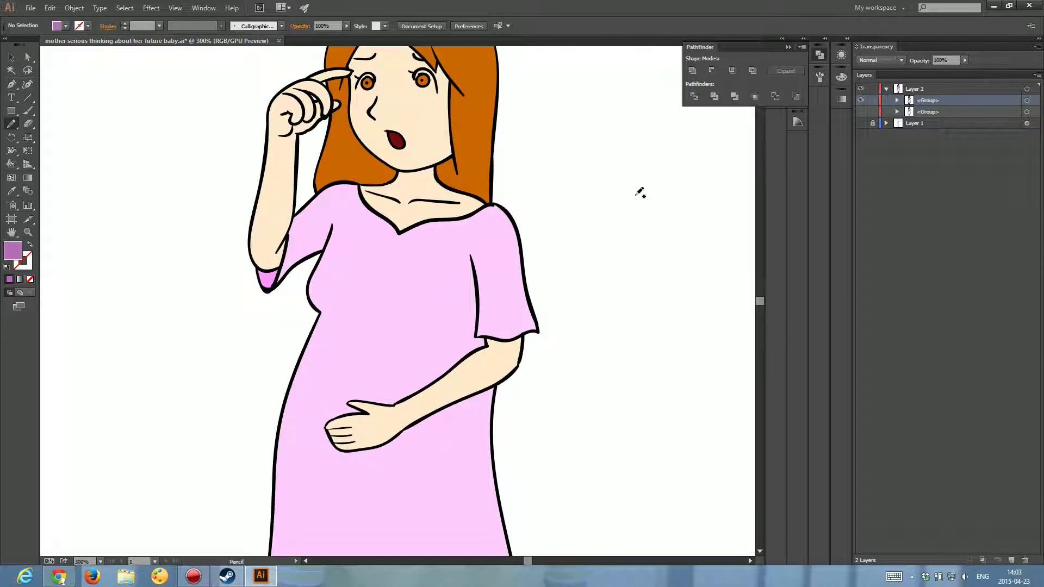
drag(531, 158, 500, 270)
key(ctrl+plus)
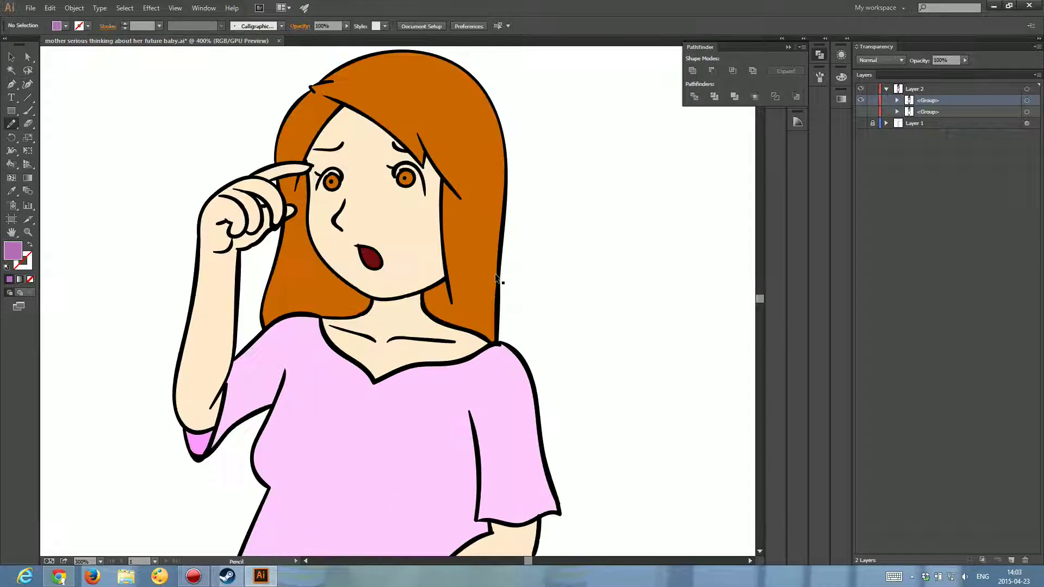
drag(453, 162, 459, 201)
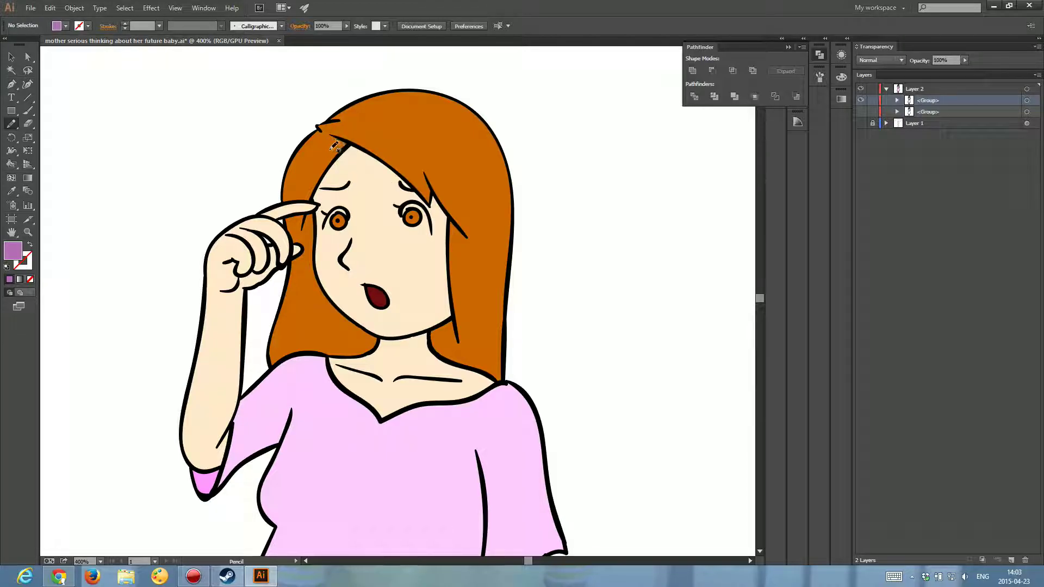
- Draw shadow lines along the hairline, down the cheek to the jaw, and under the nose
drag(336, 147, 395, 185)
drag(402, 187, 399, 205)
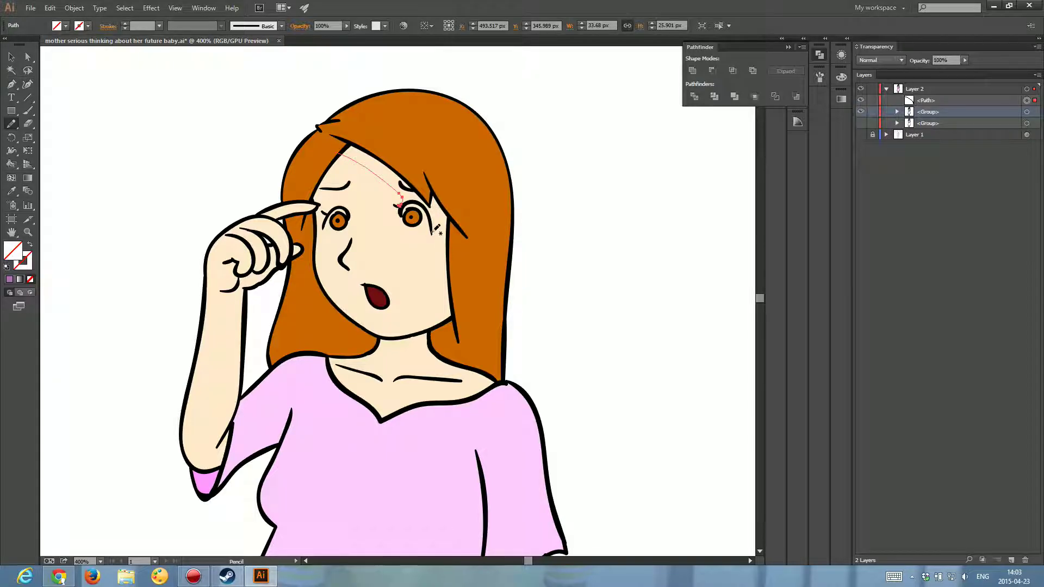
drag(435, 241, 439, 309)
drag(428, 321, 388, 338)
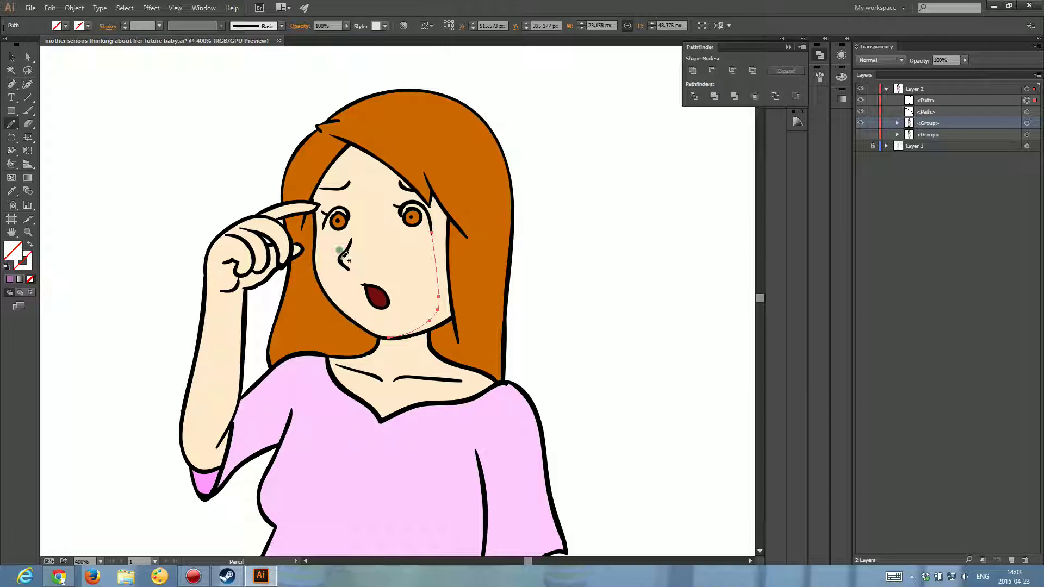
drag(343, 260, 358, 267)
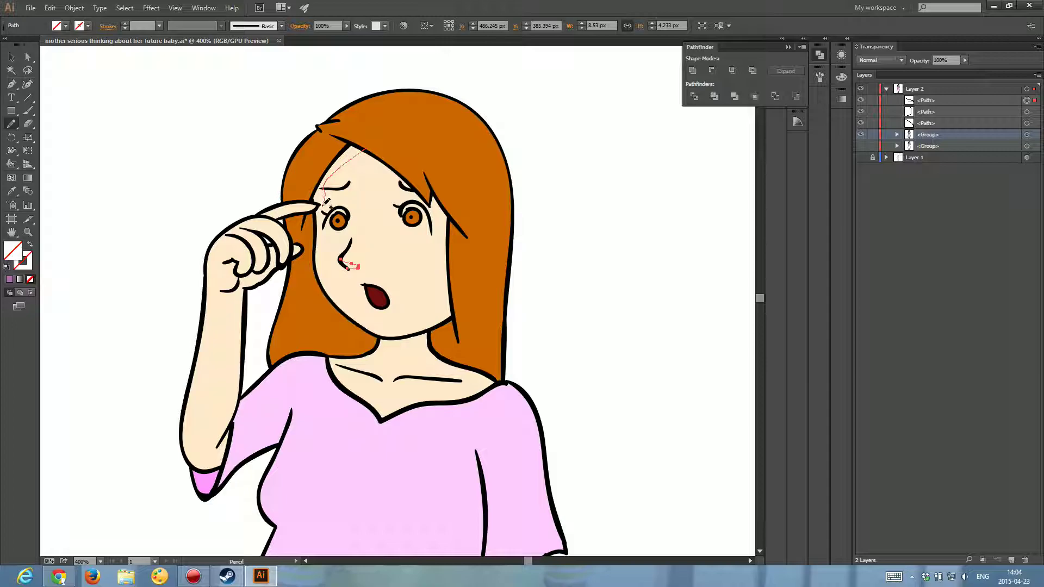
- Draw a line from eyebrow down the face's edge and a tiny line below the mouth
drag(325, 204, 322, 241)
drag(323, 280, 328, 306)
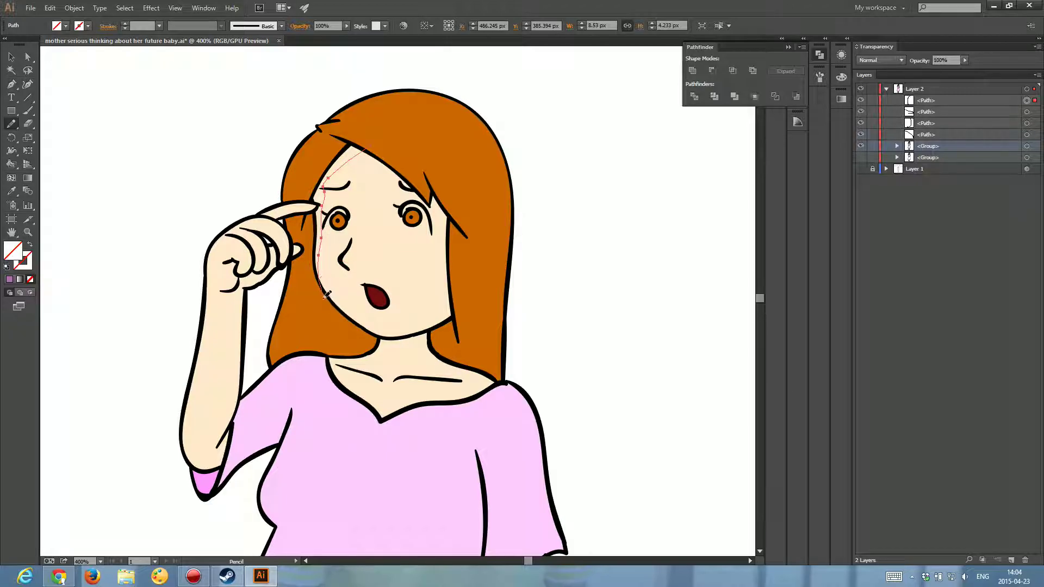
drag(372, 239, 356, 157)
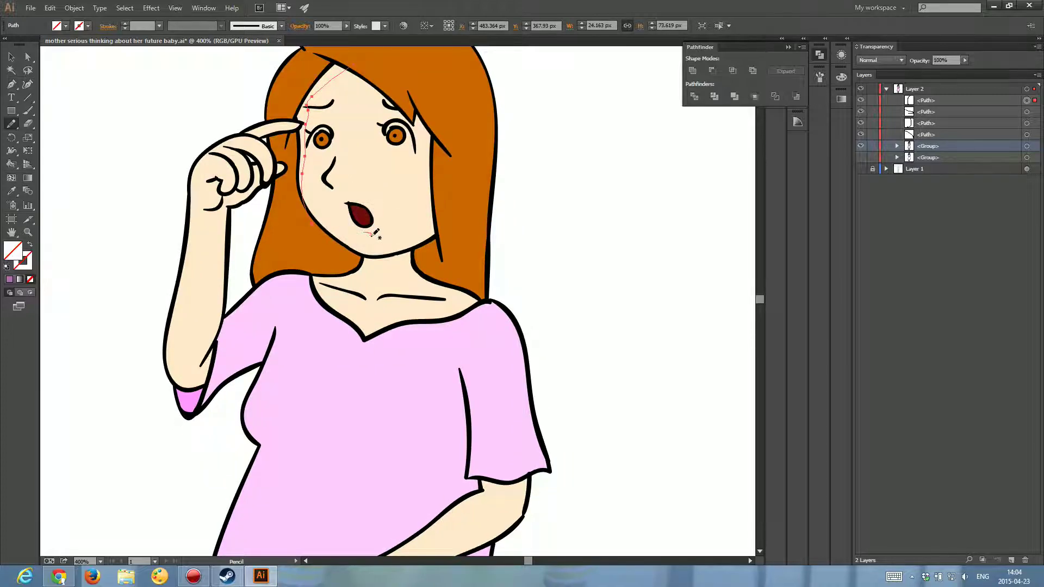
drag(371, 229, 362, 230)
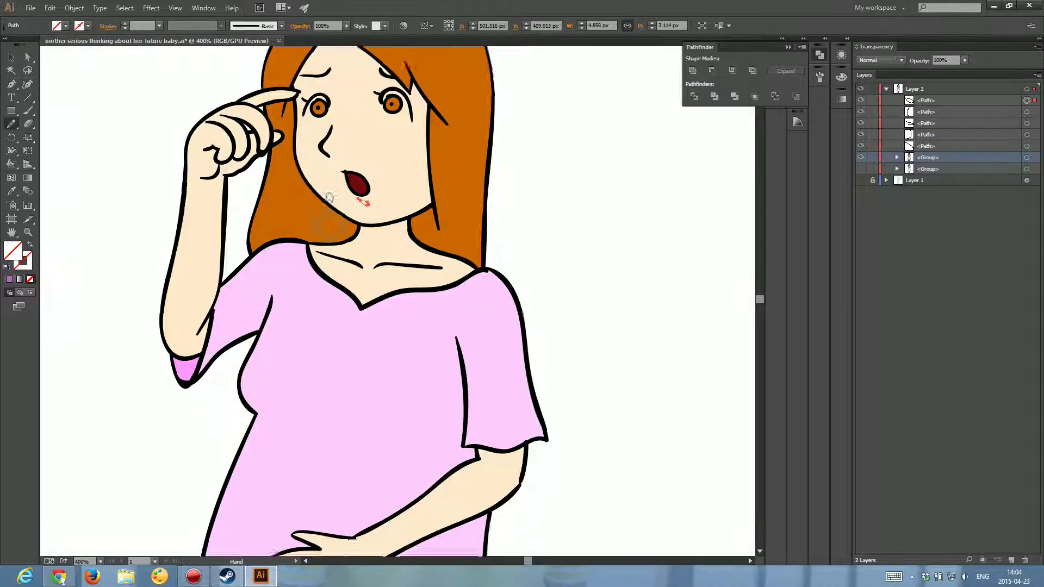
drag(320, 196, 306, 147)
- Draw shadow lines at the neckline joining the collarbone lines
mouse_move(347, 187)
mouse_down()
mouse_move(309, 188)
mouse_move(334, 205)
mouse_move(315, 210)
mouse_move(395, 187)
mouse_move(395, 141)
mouse_up()
drag(309, 207, 316, 216)
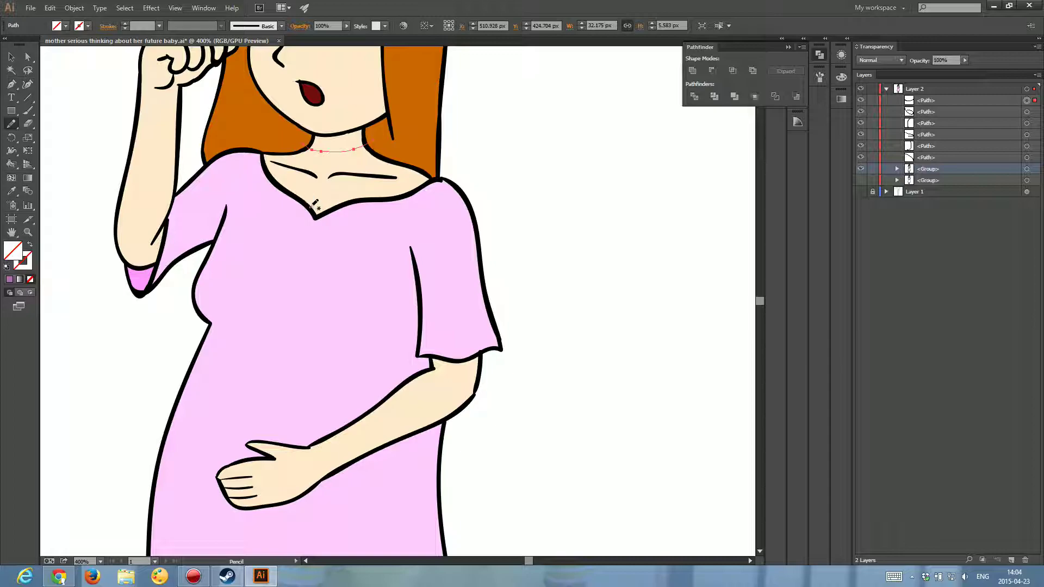
drag(326, 202, 325, 212)
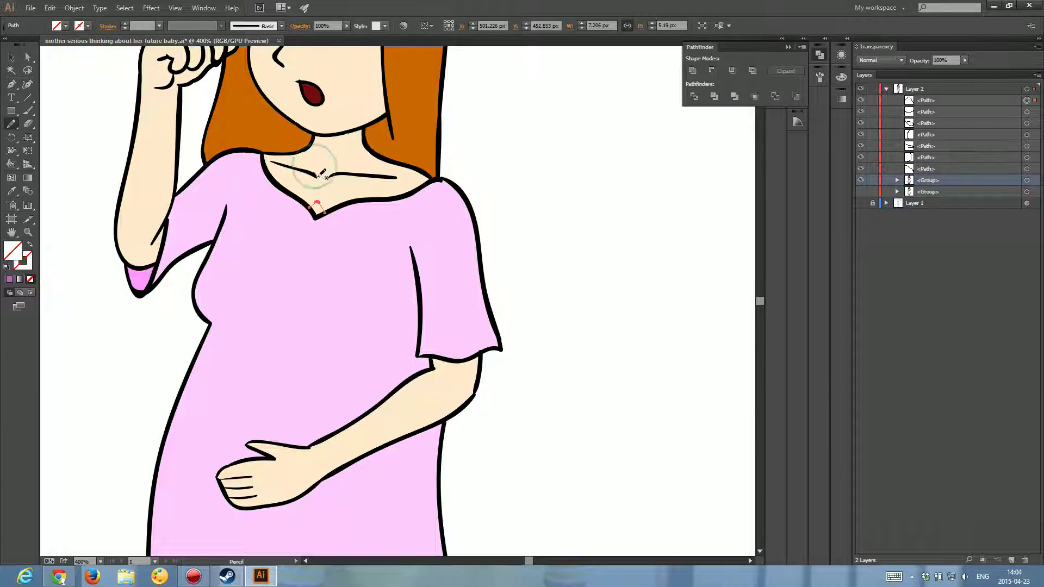
drag(318, 174, 329, 178)
drag(317, 173, 321, 174)
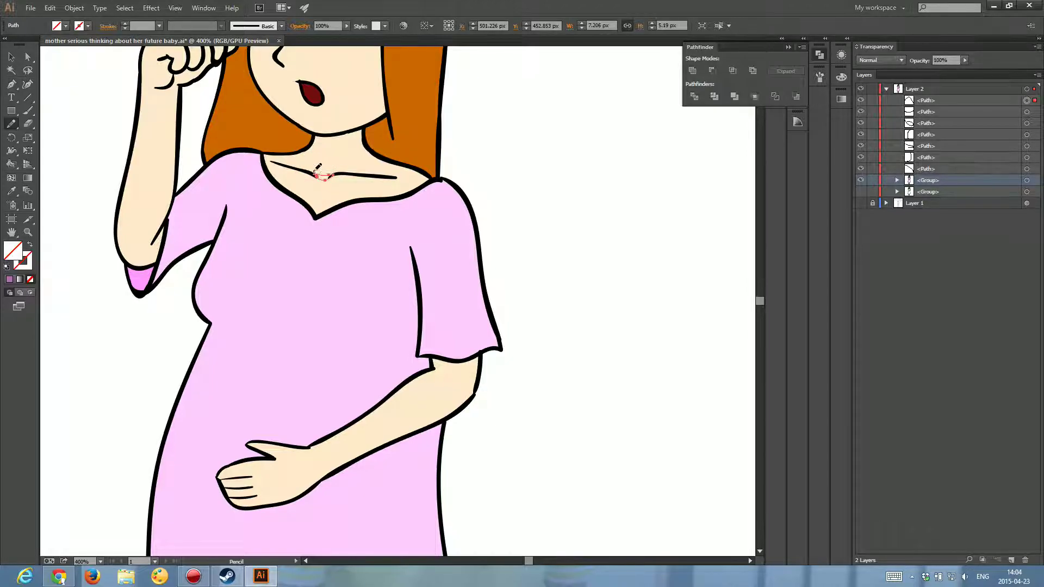
scroll(338, 273, down, 2)
scroll(381, 261, down, 3)
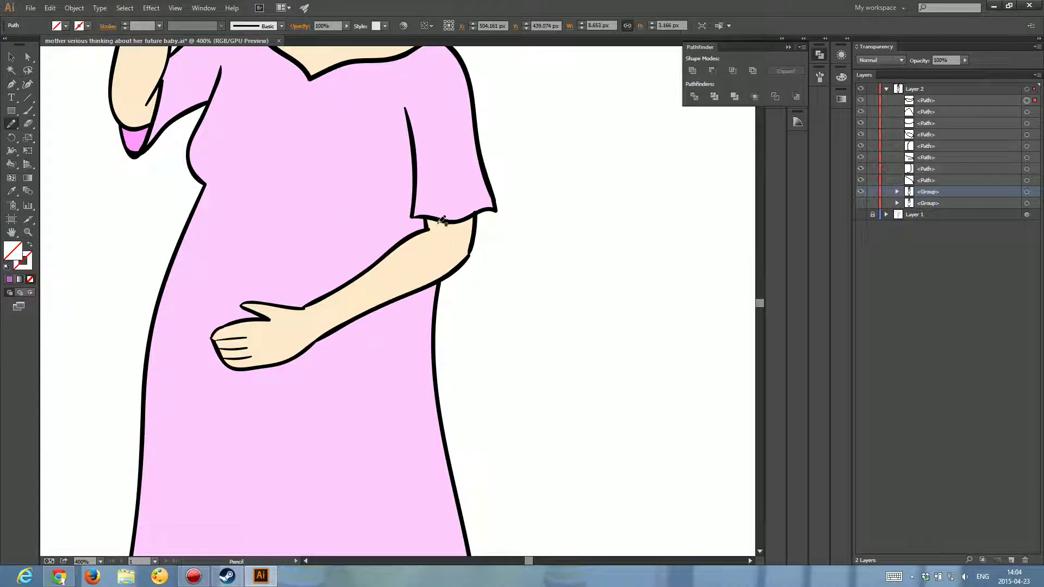
- Draw shadow lines across the upper arm, along the elbow and down the raised forearm
drag(428, 228, 485, 257)
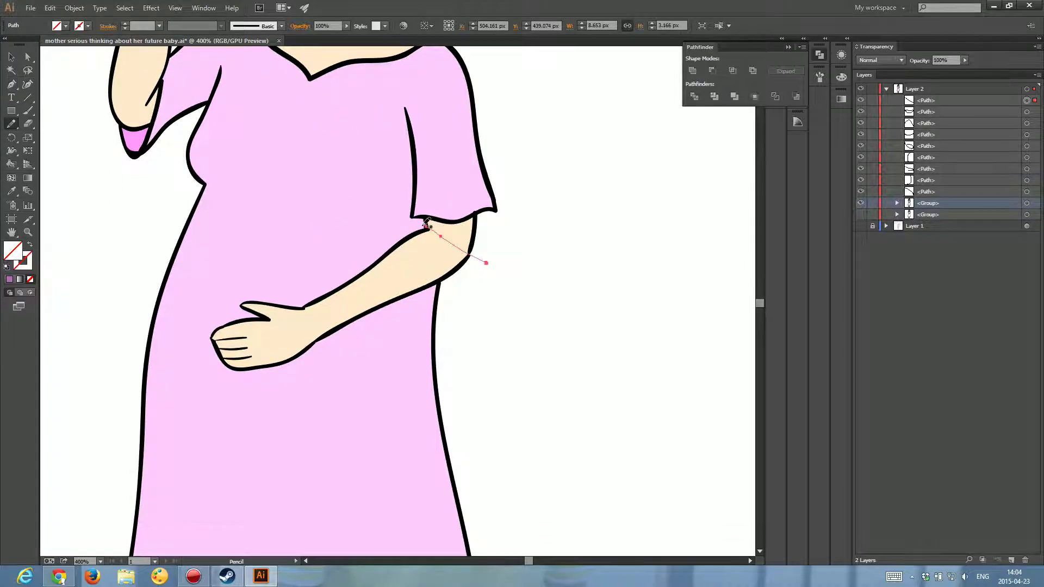
scroll(215, 217, up, 5)
scroll(215, 218, left, 3)
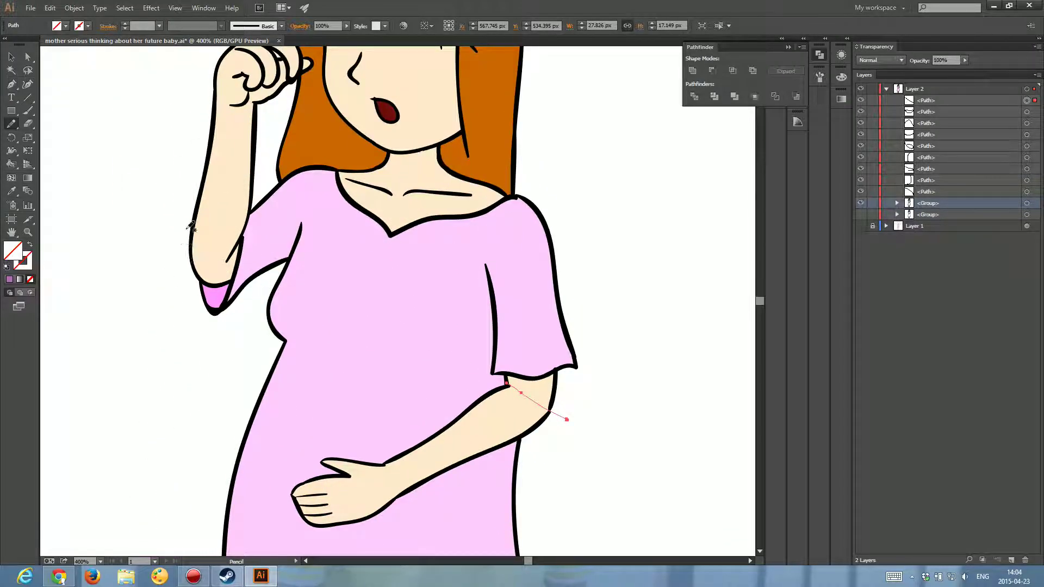
mouse_move(189, 235)
mouse_down()
mouse_move(223, 266)
mouse_move(232, 257)
mouse_up()
drag(240, 175, 190, 206)
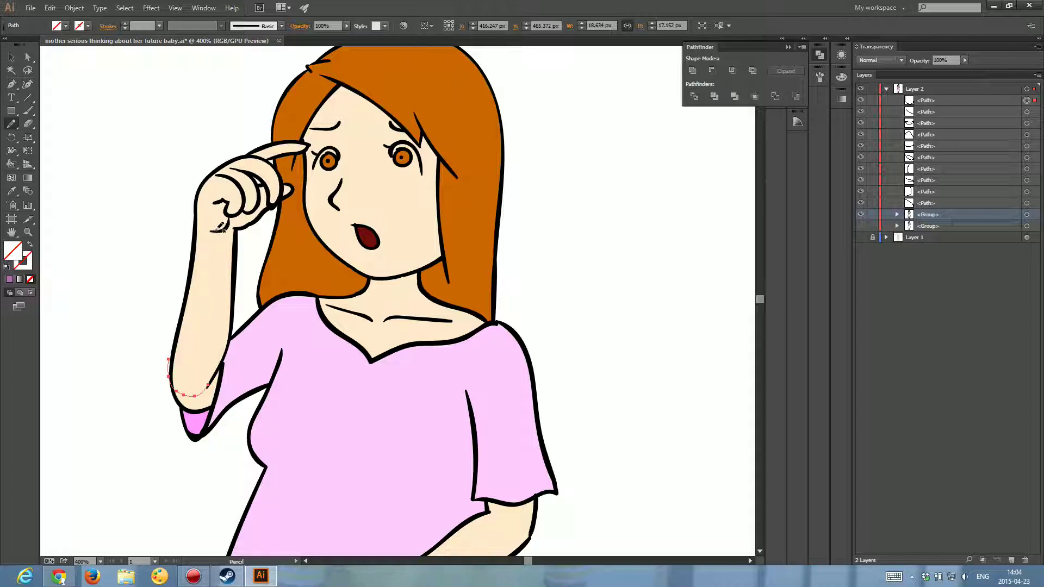
drag(218, 232, 217, 375)
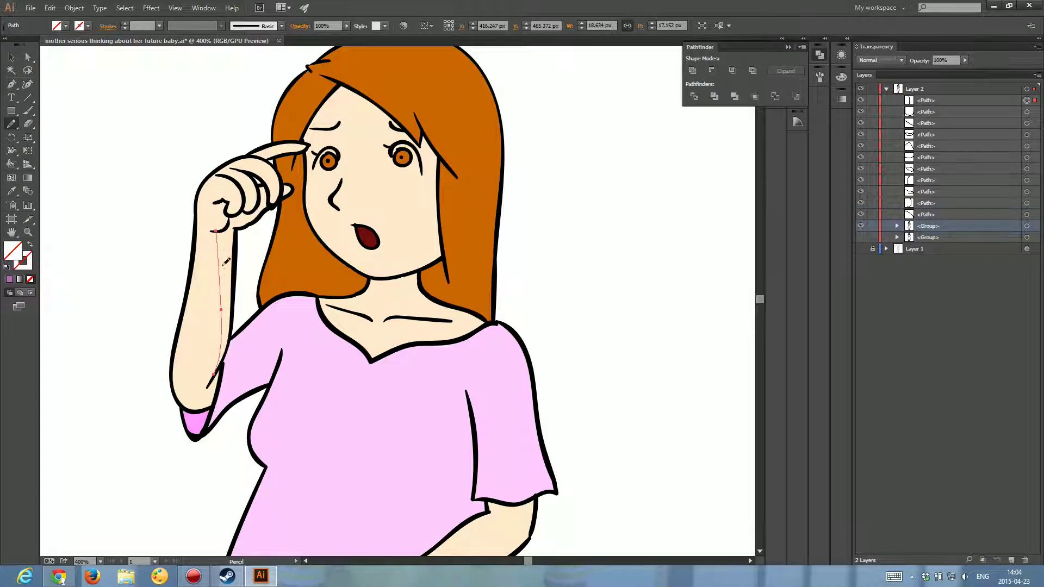
- Draw shadow lines along the fingers and the resting hand's edge up the forearm
scroll(223, 245, up, 2)
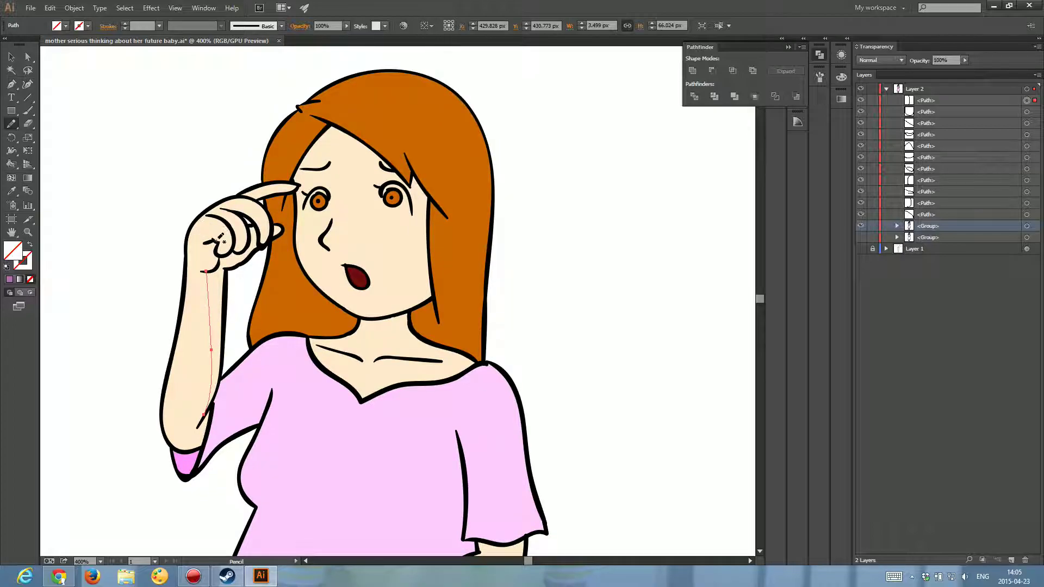
drag(230, 232, 294, 187)
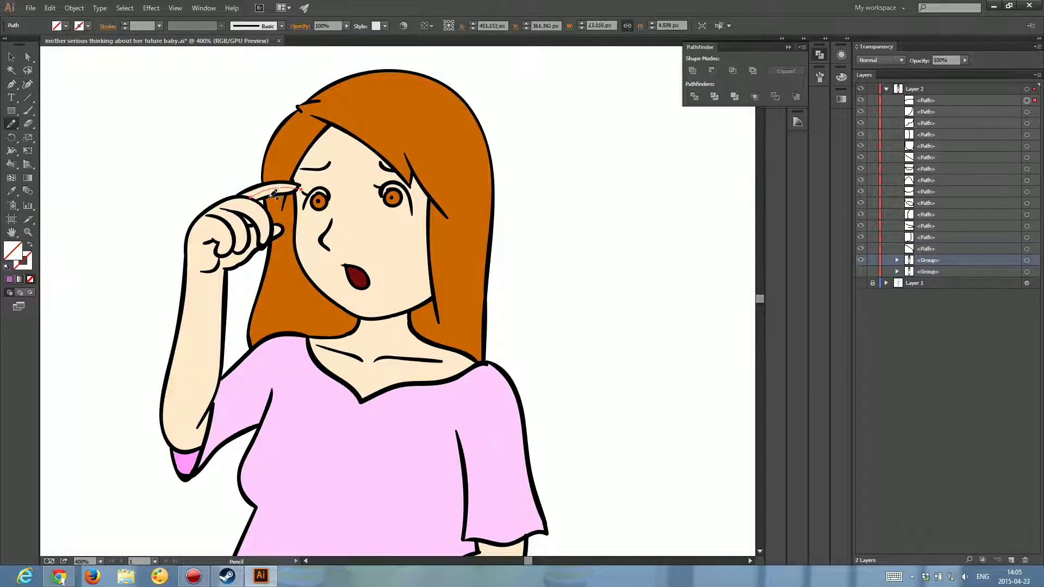
drag(314, 352, 284, 212)
drag(315, 317, 298, 226)
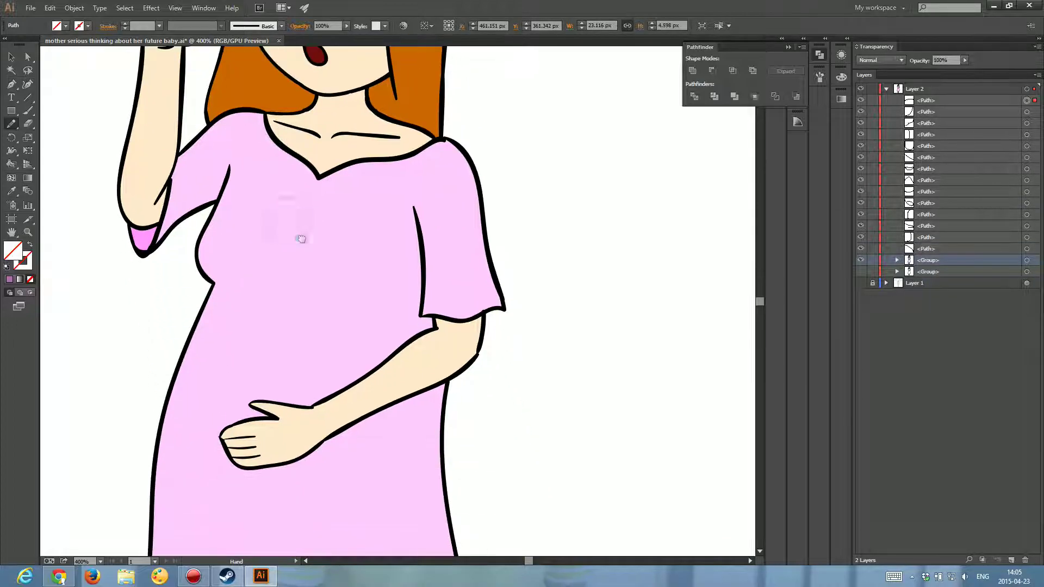
drag(310, 296, 299, 163)
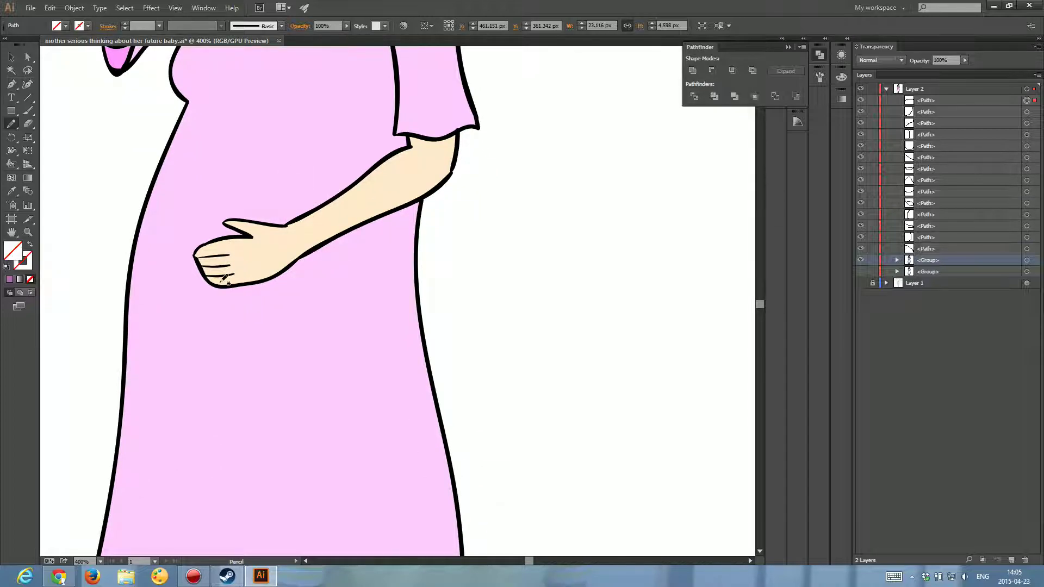
drag(214, 280, 237, 276)
drag(328, 223, 444, 155)
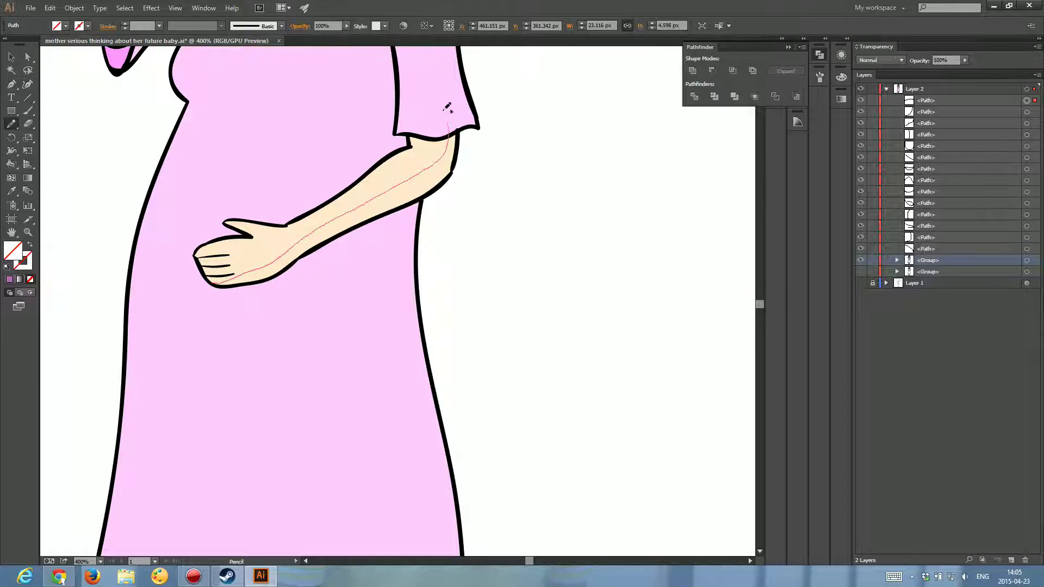
- Draw shadow lines across both legs below the hem, along the slipper top and right ankle
drag(370, 528, 375, 67)
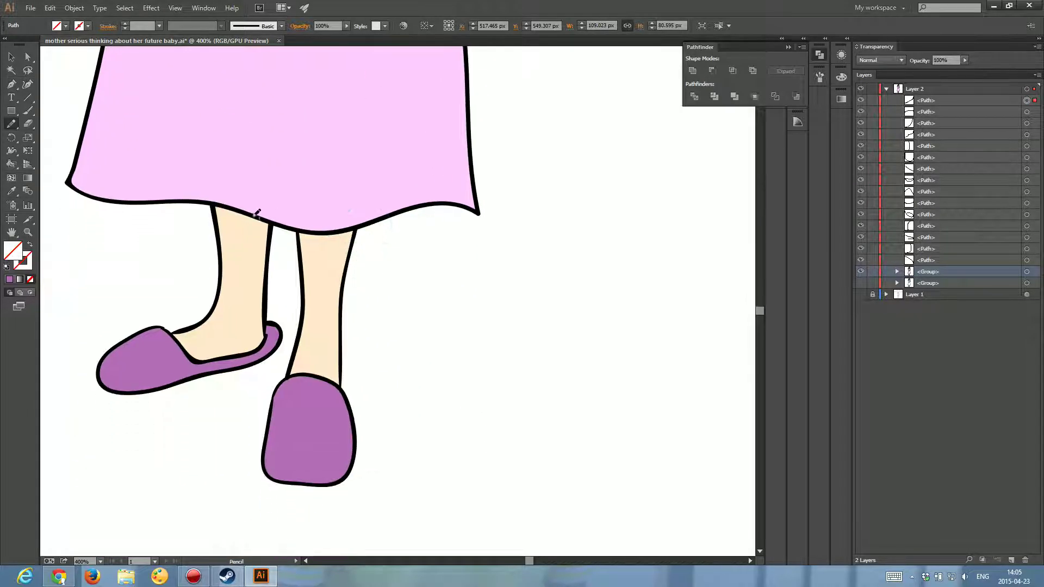
drag(202, 221, 377, 250)
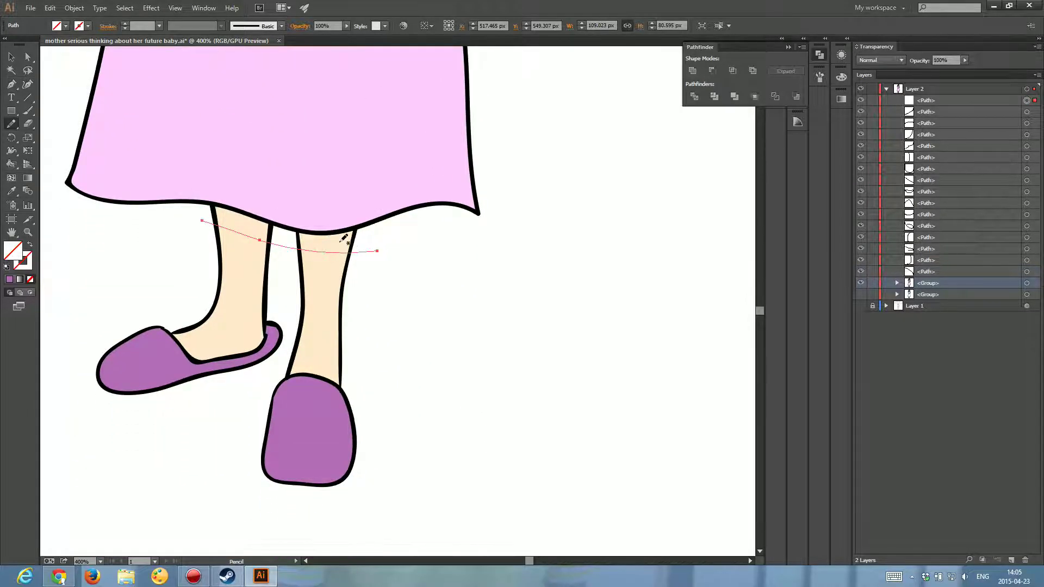
drag(320, 305, 329, 248)
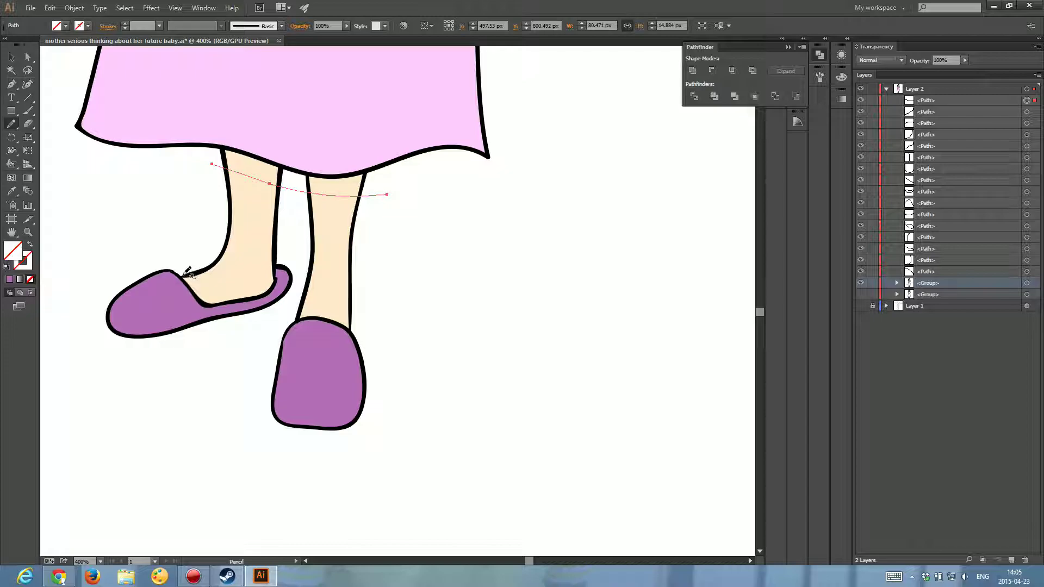
drag(181, 273, 210, 287)
drag(262, 253, 283, 211)
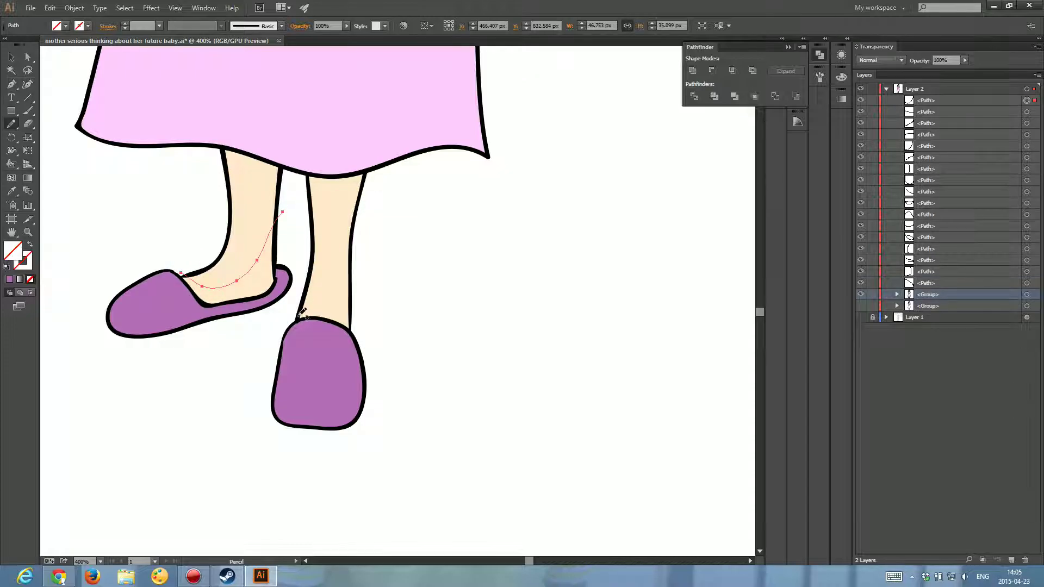
mouse_move(299, 314)
mouse_down()
mouse_move(327, 309)
mouse_move(362, 201)
mouse_up()
mouse_move(363, 150)
mouse_down()
mouse_move(386, 332)
mouse_move(385, 544)
mouse_up()
- Undo a stray shoulder stroke, fit the artboard, and select all artwork
drag(366, 44, 366, 249)
mouse_move(376, 164)
mouse_down()
mouse_move(380, 225)
mouse_move(356, 314)
mouse_move(348, 267)
mouse_up()
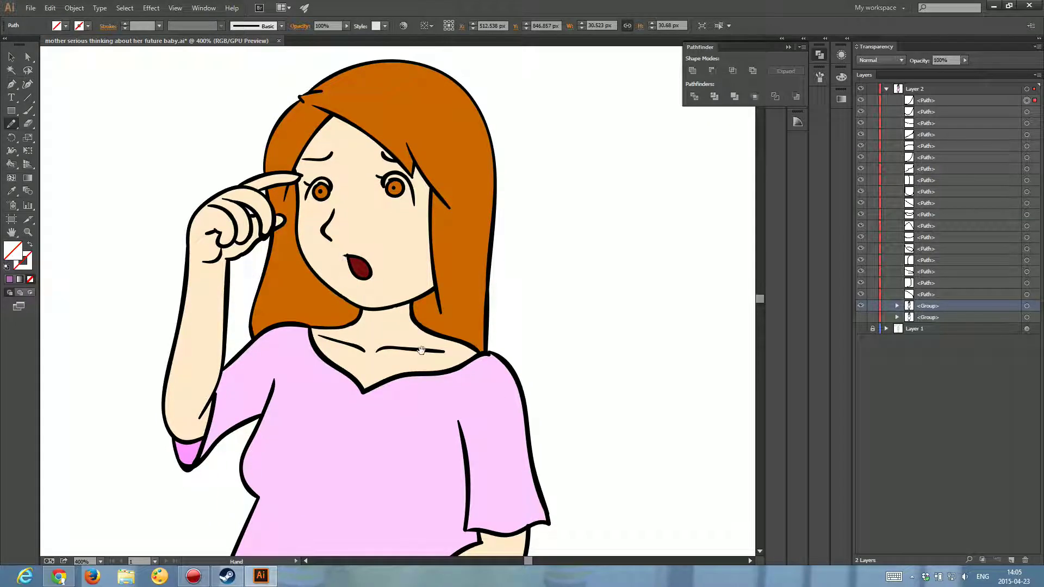
mouse_move(522, 190)
mouse_down()
mouse_move(510, 170)
mouse_move(507, 205)
mouse_up()
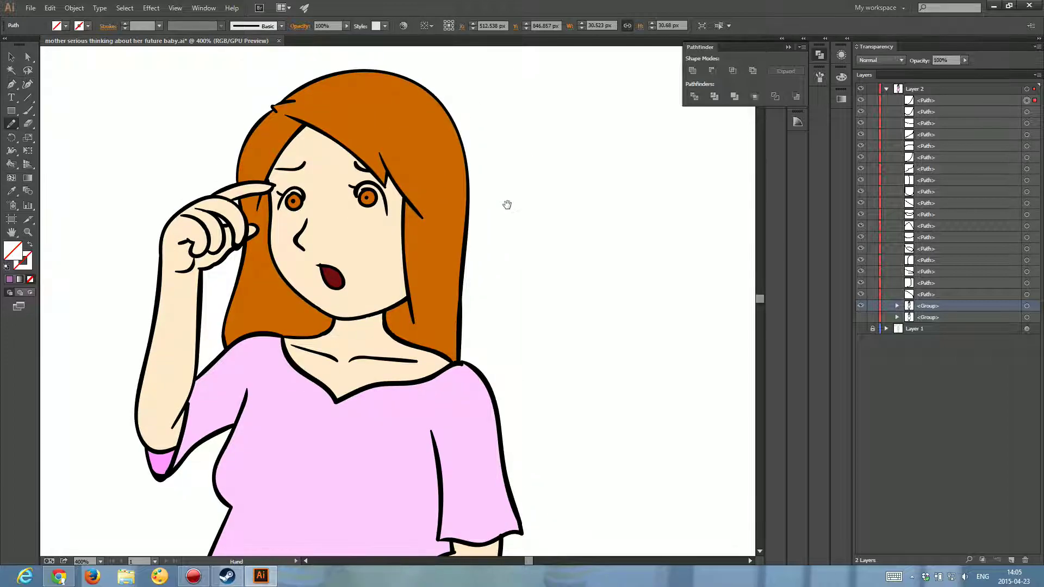
drag(498, 424, 501, 396)
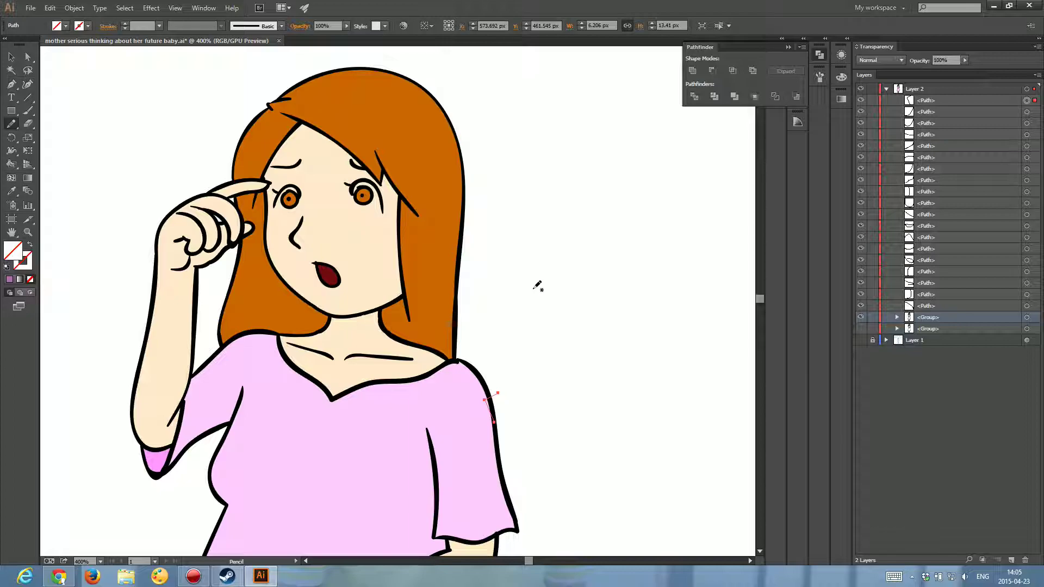
key(ctrl+z)
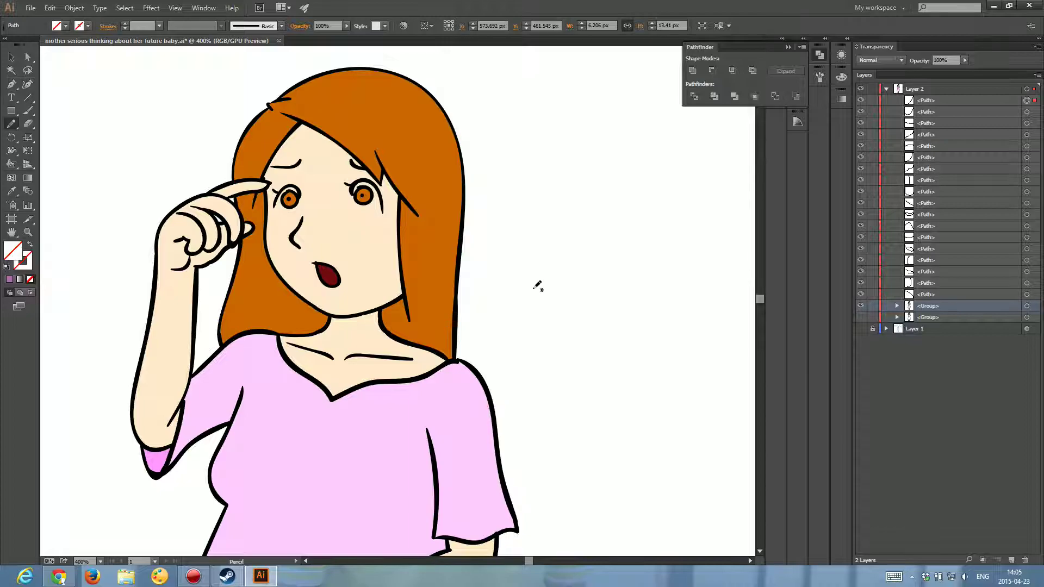
drag(498, 455, 522, 341)
key(ctrl+0)
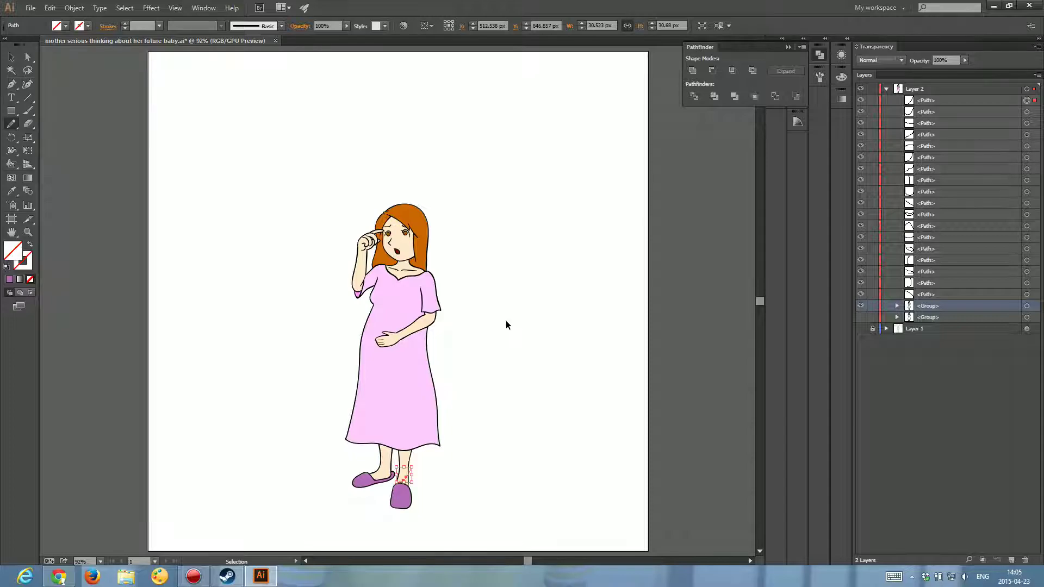
key(ctrl+a)
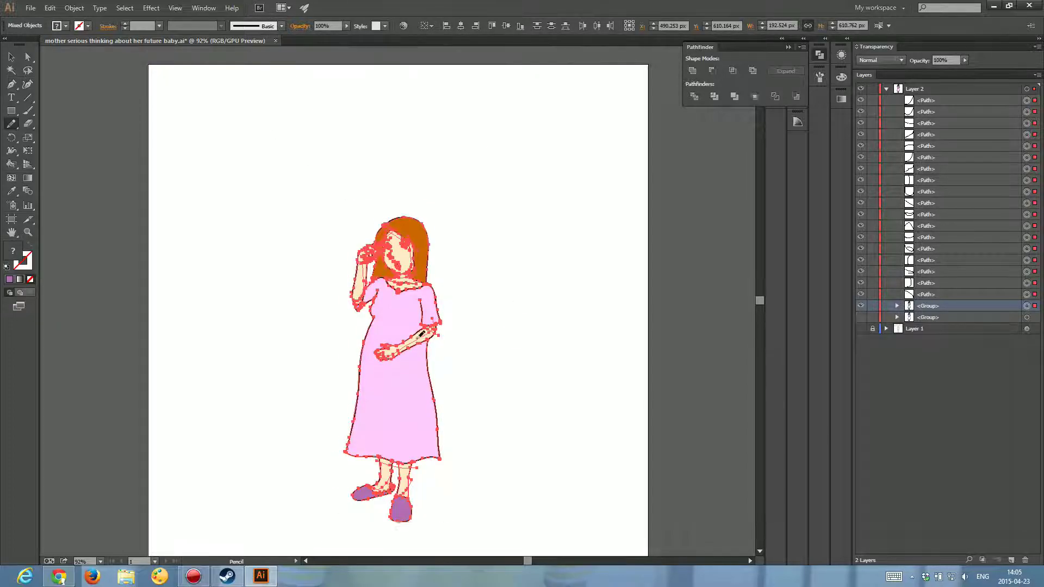
- Apply Object > Live Paint > Make to all selected artwork, then deselect and zoom in
scroll(430, 370, down, 3)
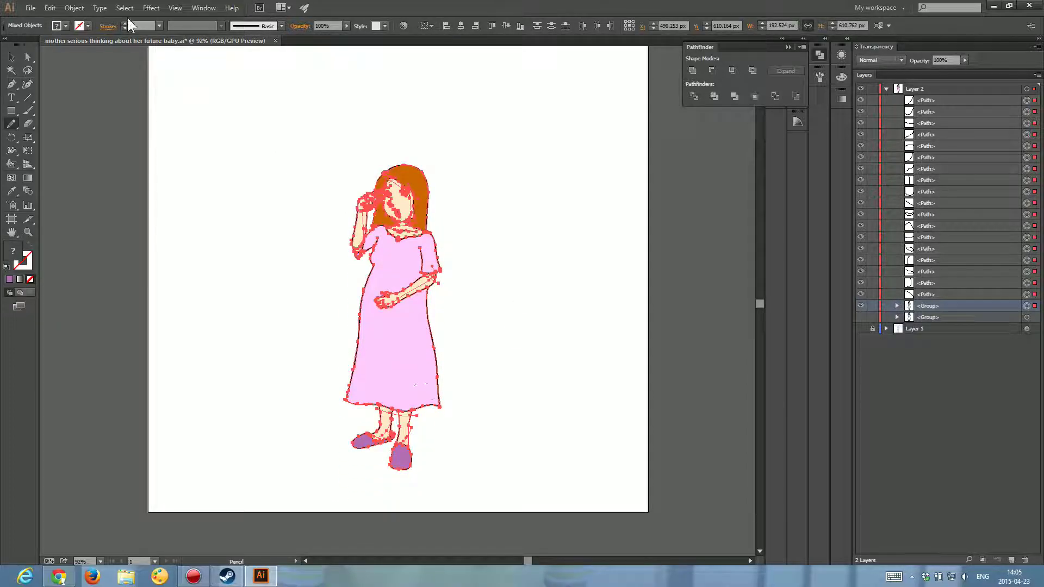
click(75, 7)
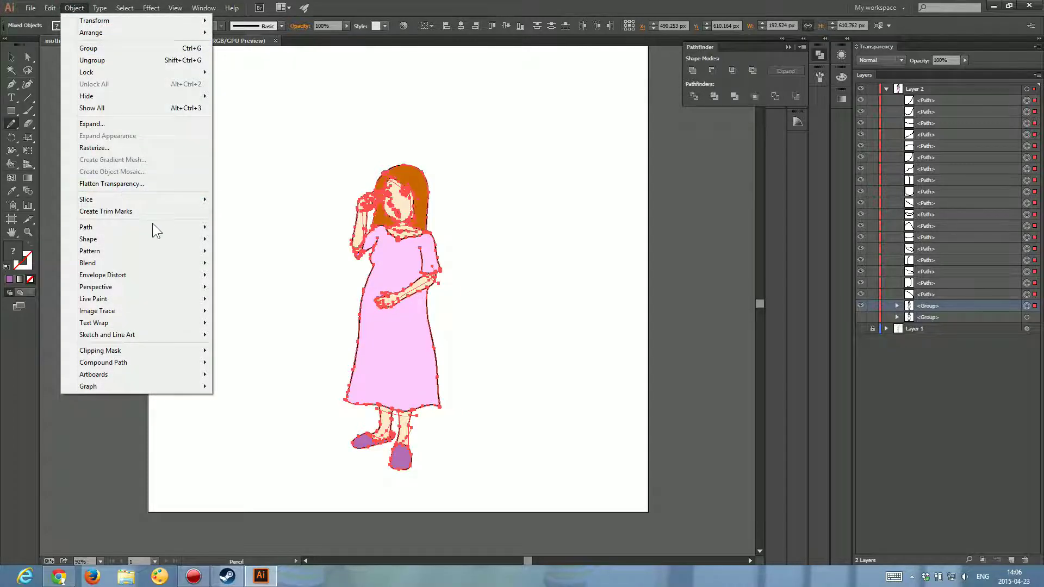
mouse_move(93, 298)
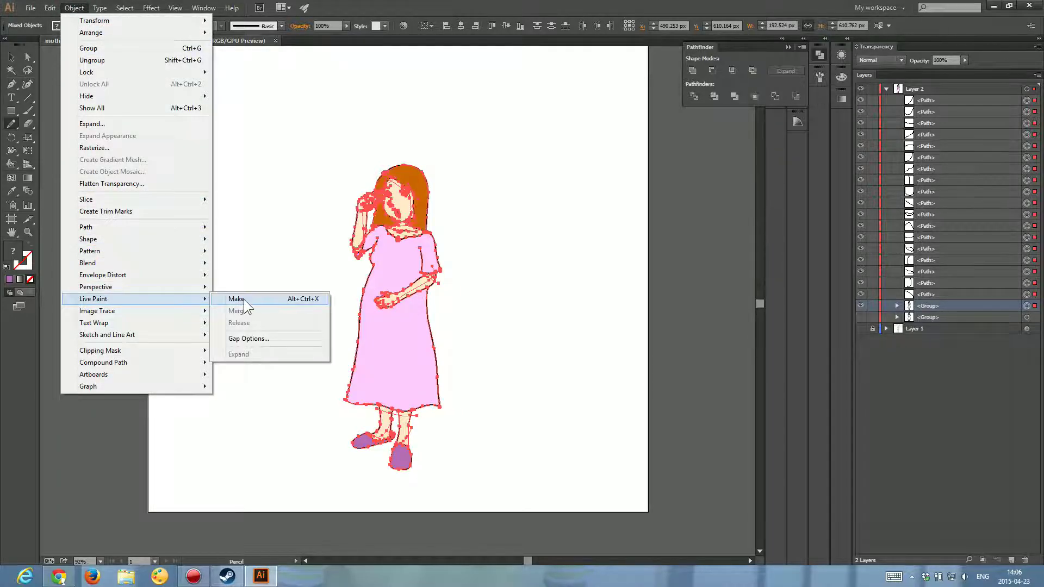
click(245, 297)
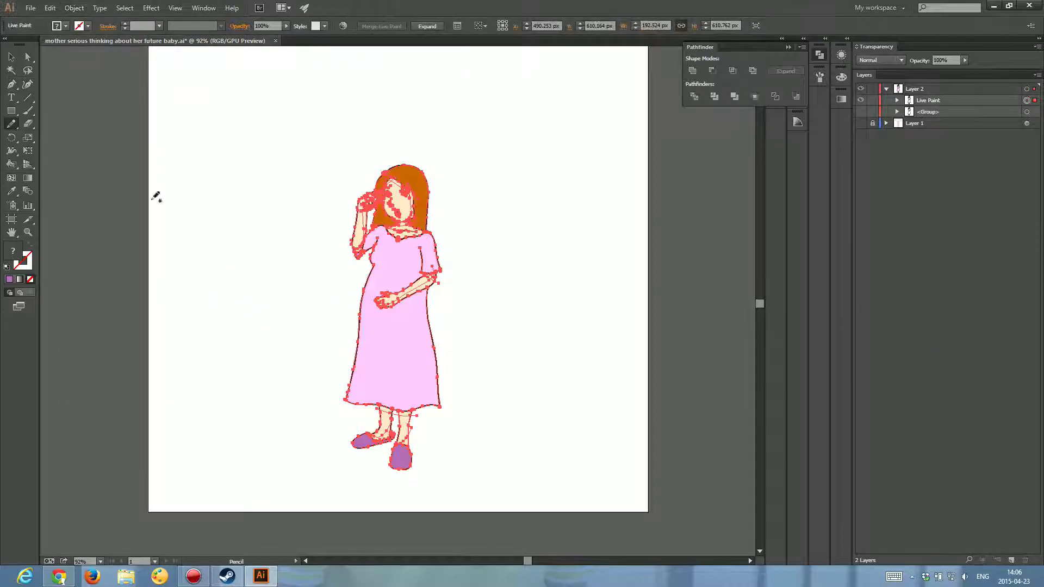
click(10, 56)
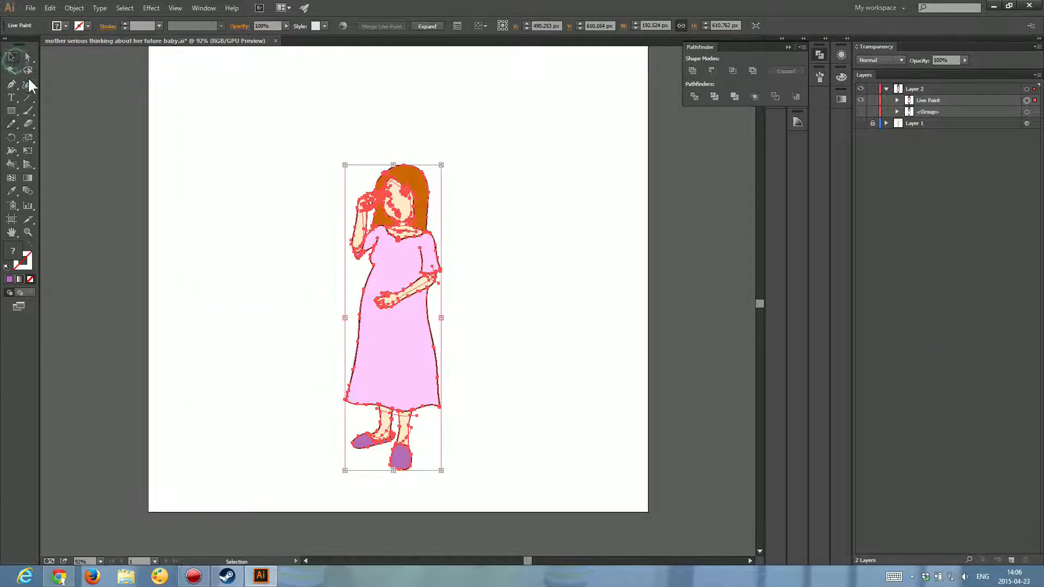
click(250, 146)
key(ctrl+plus)
key(ctrl+plus)
key(ctrl+plus)
key(ctrl+plus)
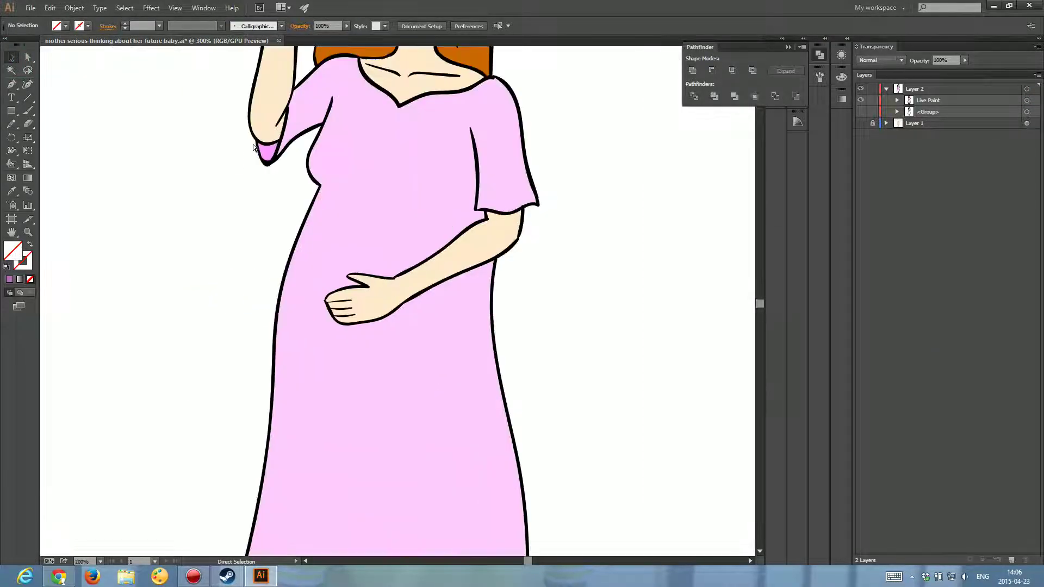
- Sample the skin colour from the woman's face as the fill colour
scroll(261, 174, up, 5)
scroll(261, 174, right, 2)
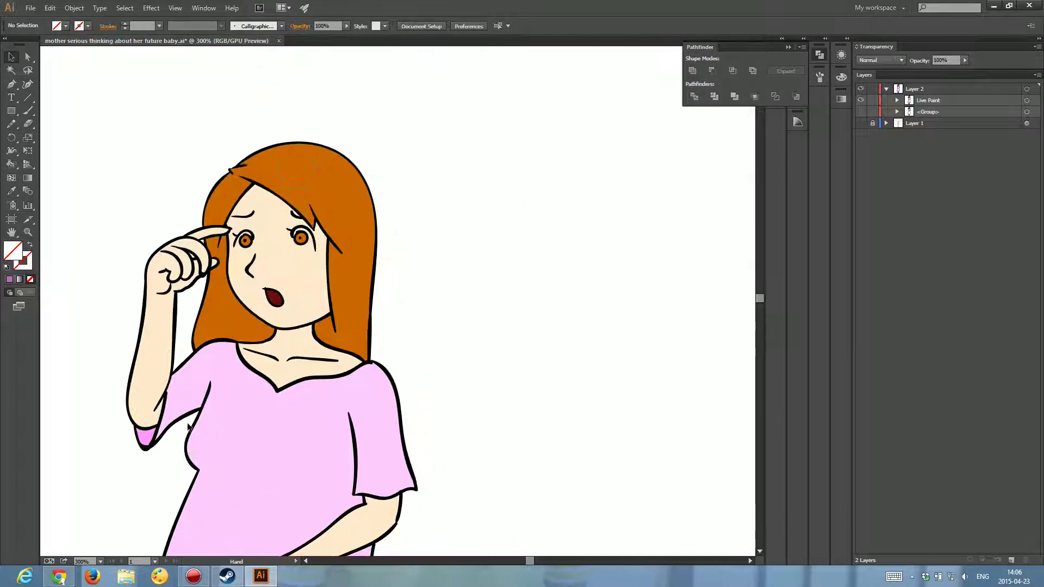
click(11, 191)
click(298, 268)
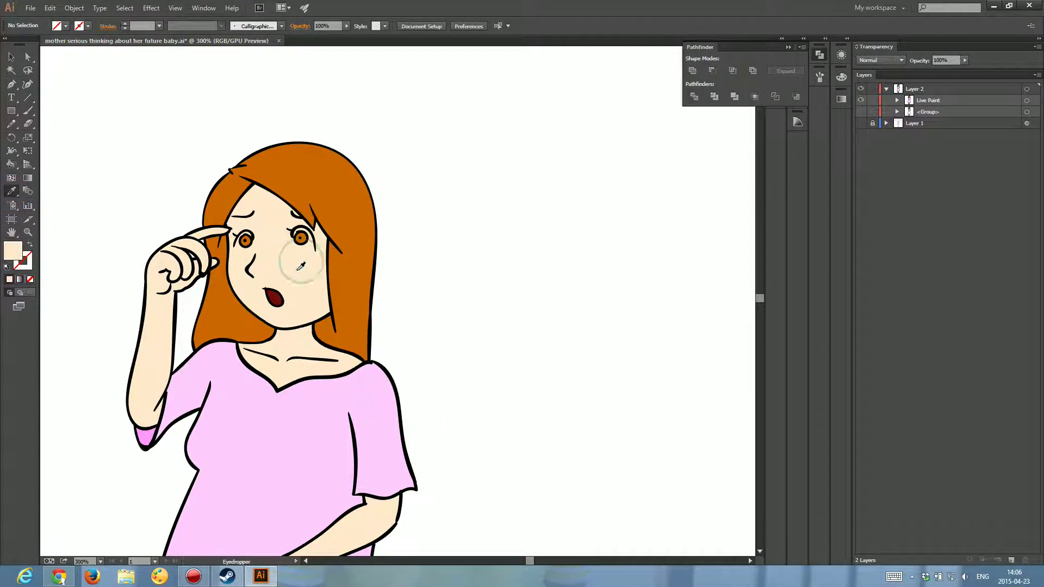
- Raise the fill's saturation to about 36% for a deeper salmon pink (FFB9A4)
double_click(13, 251)
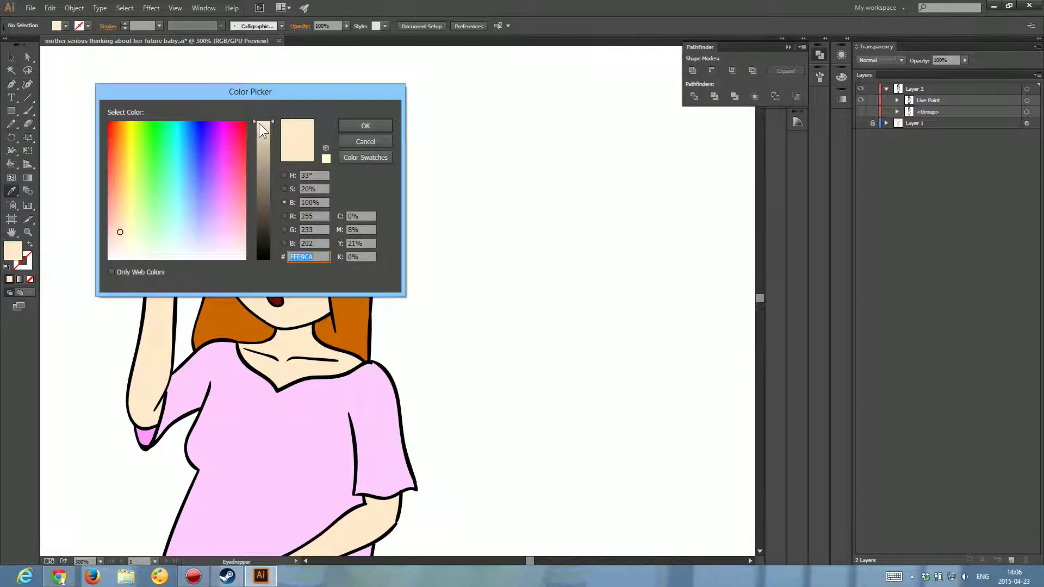
click(284, 175)
drag(273, 246, 272, 250)
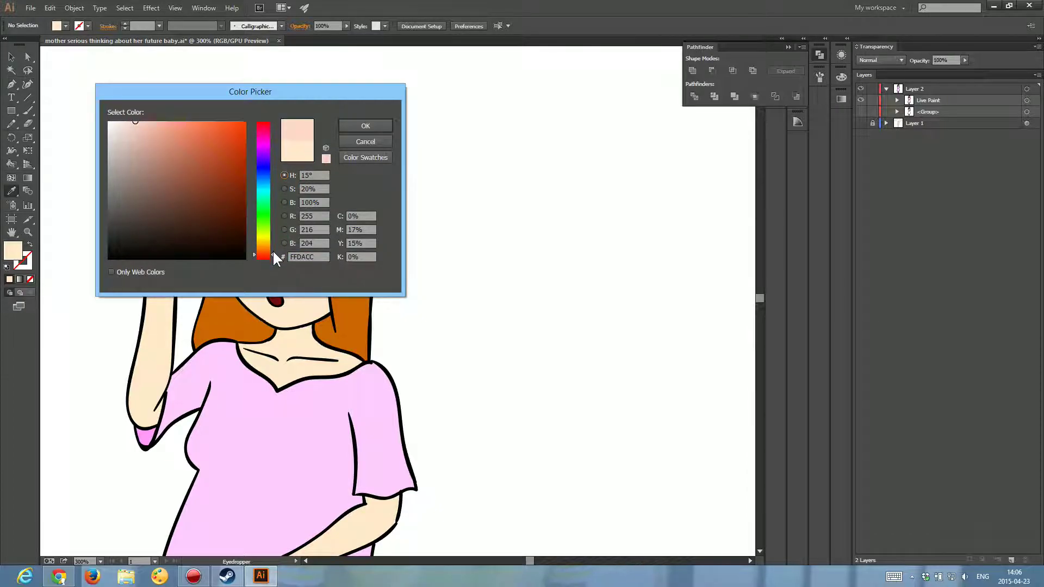
click(284, 202)
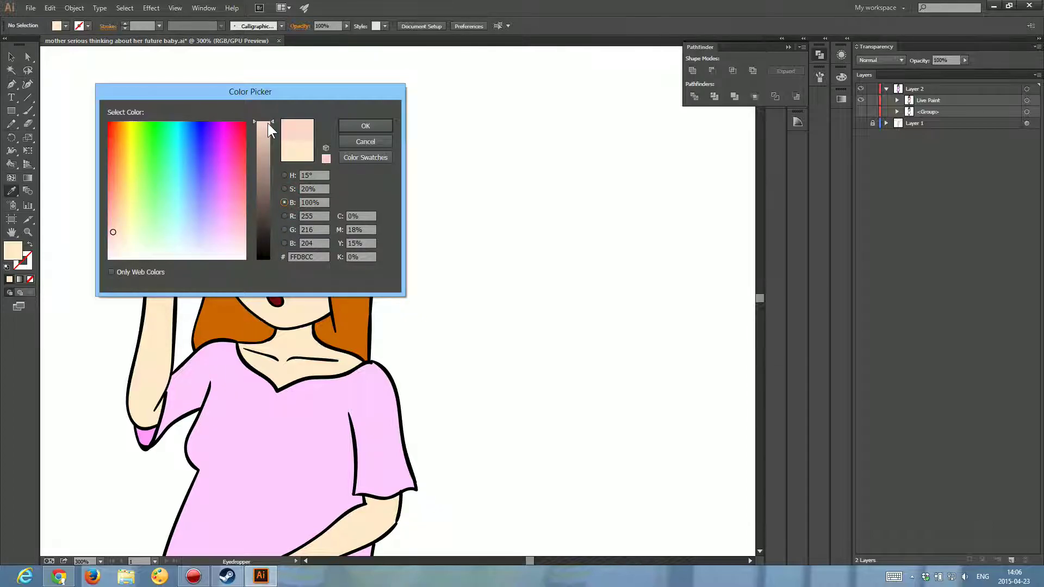
click(284, 189)
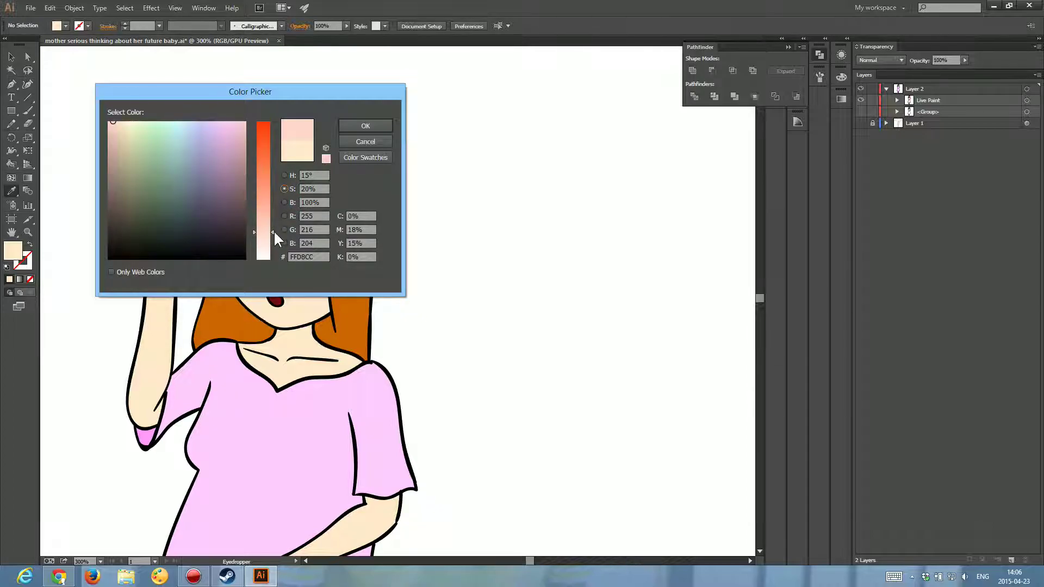
drag(274, 231, 273, 207)
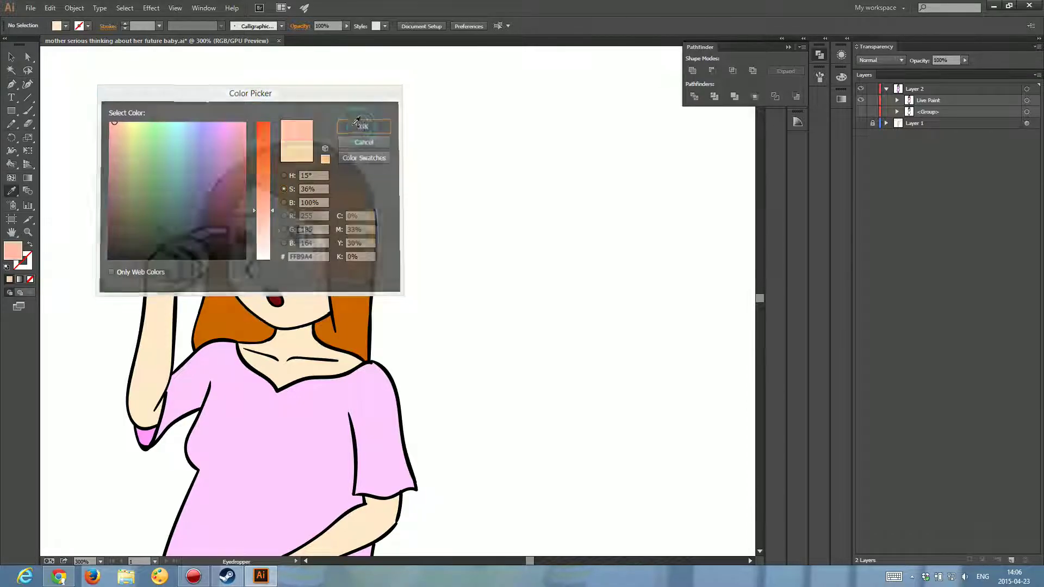
click(365, 126)
click(11, 163)
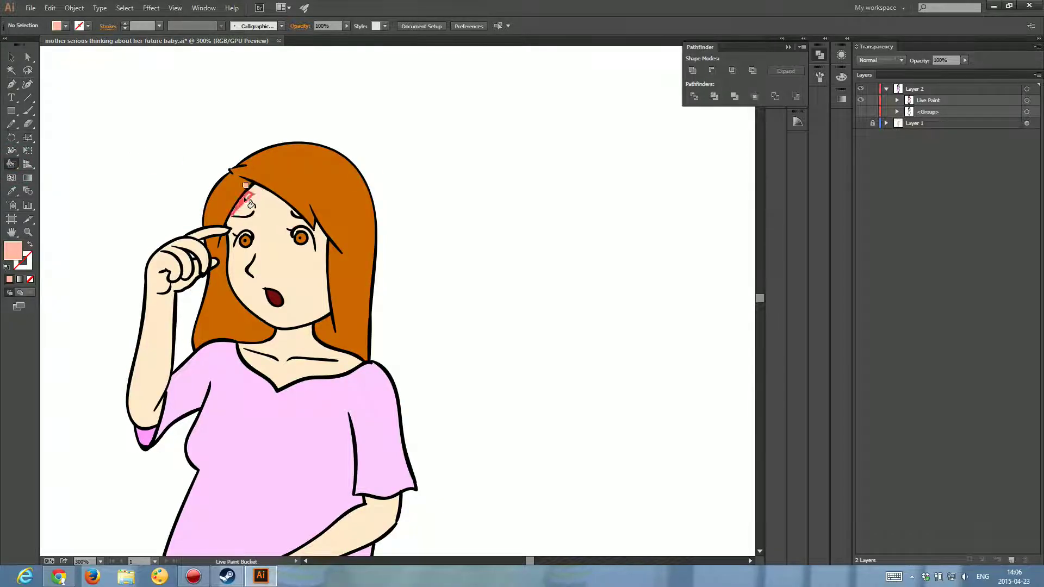
- Paint pink shadow on the forehead, hairline, both face edges, neck, collarbone and neckline
key(ctrl+plus)
key(ctrl+plus)
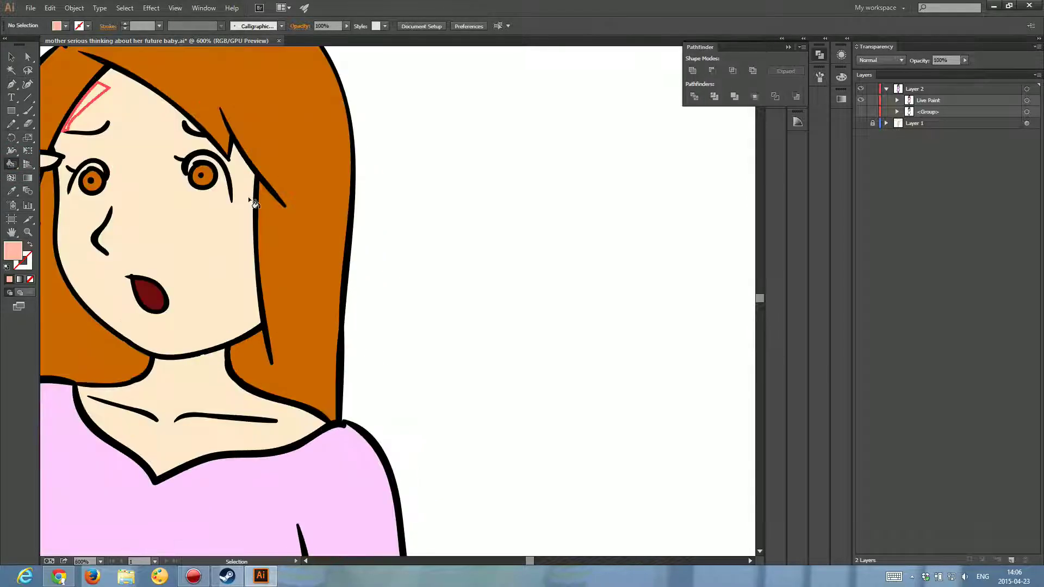
scroll(254, 204, up, 3)
scroll(272, 209, left, 4)
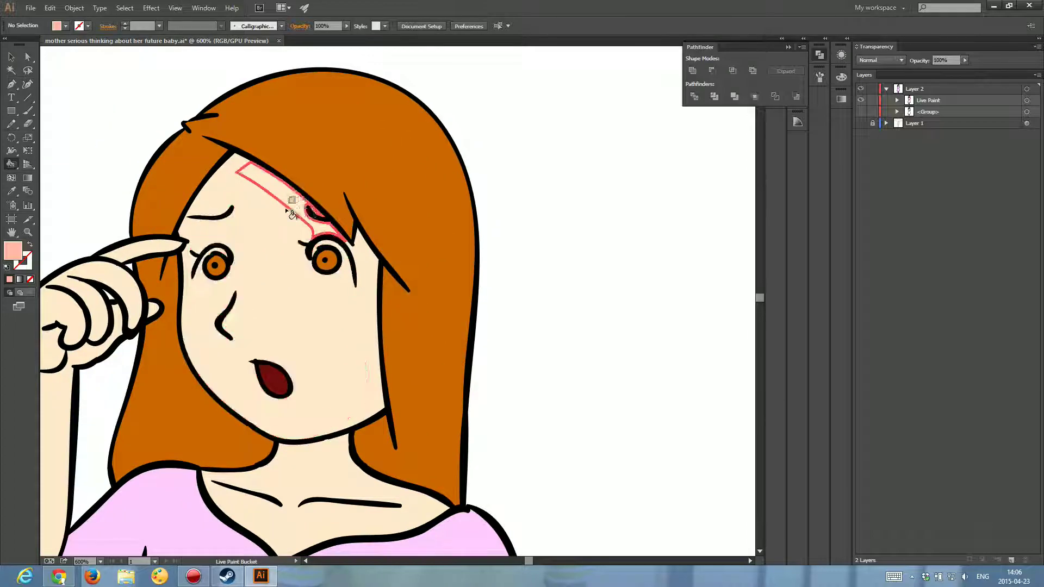
click(279, 191)
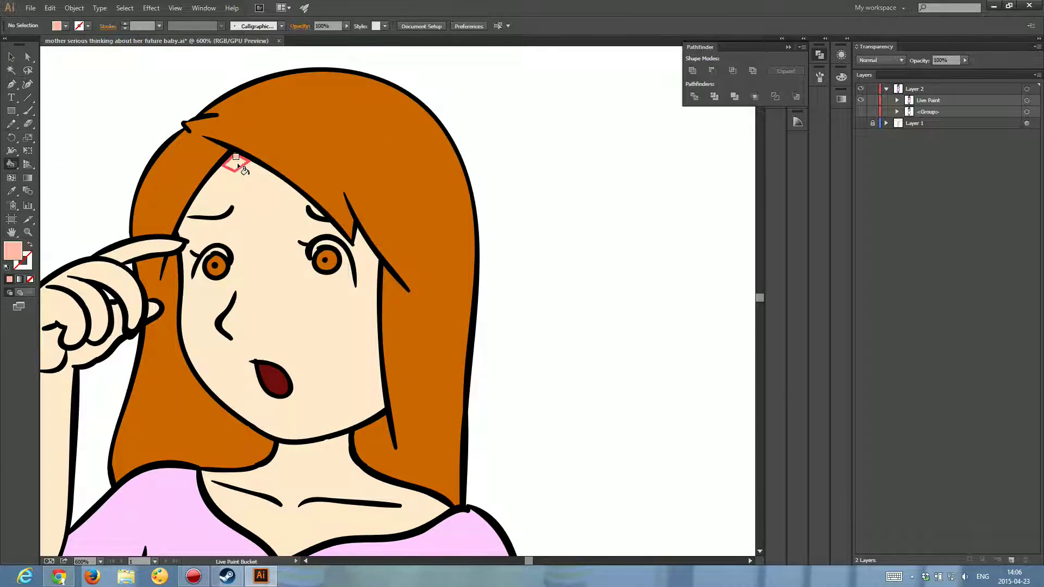
click(260, 175)
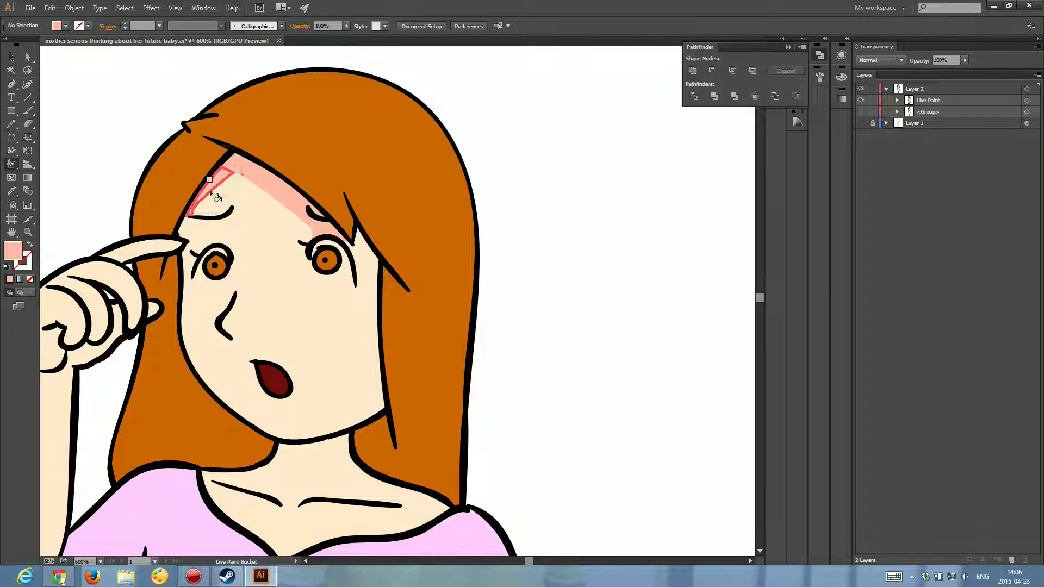
click(211, 193)
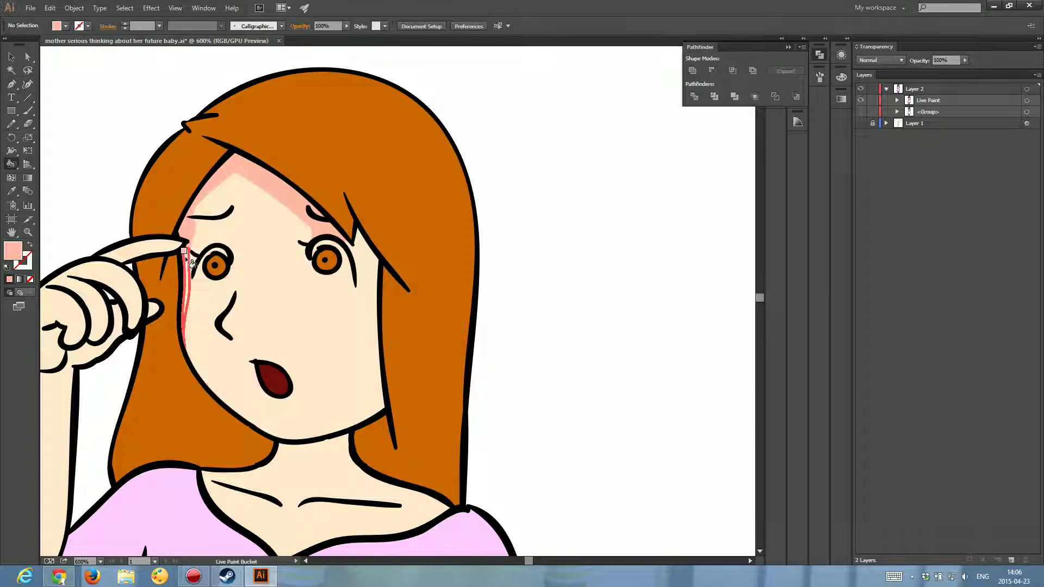
click(185, 255)
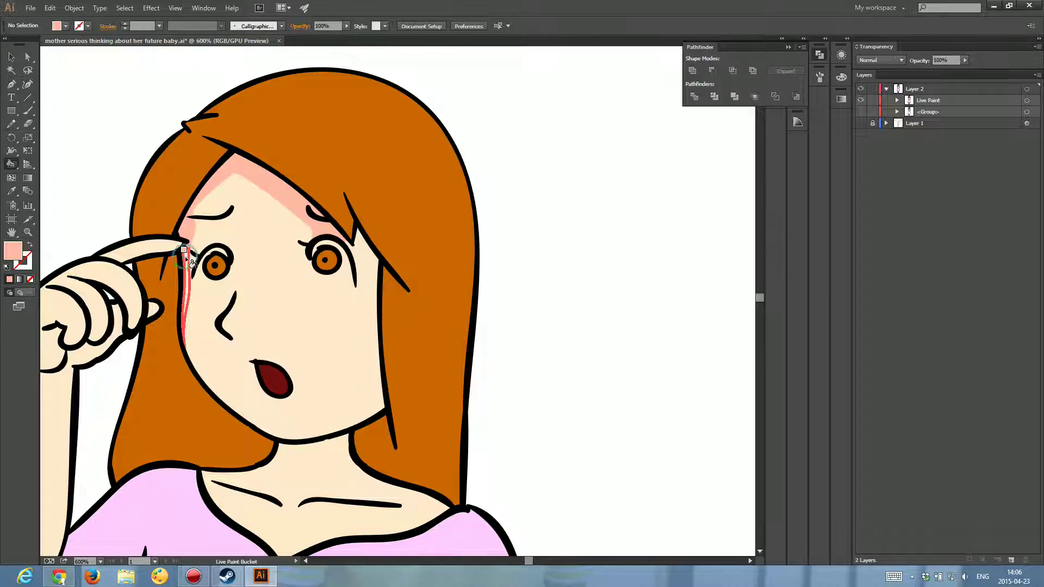
click(366, 260)
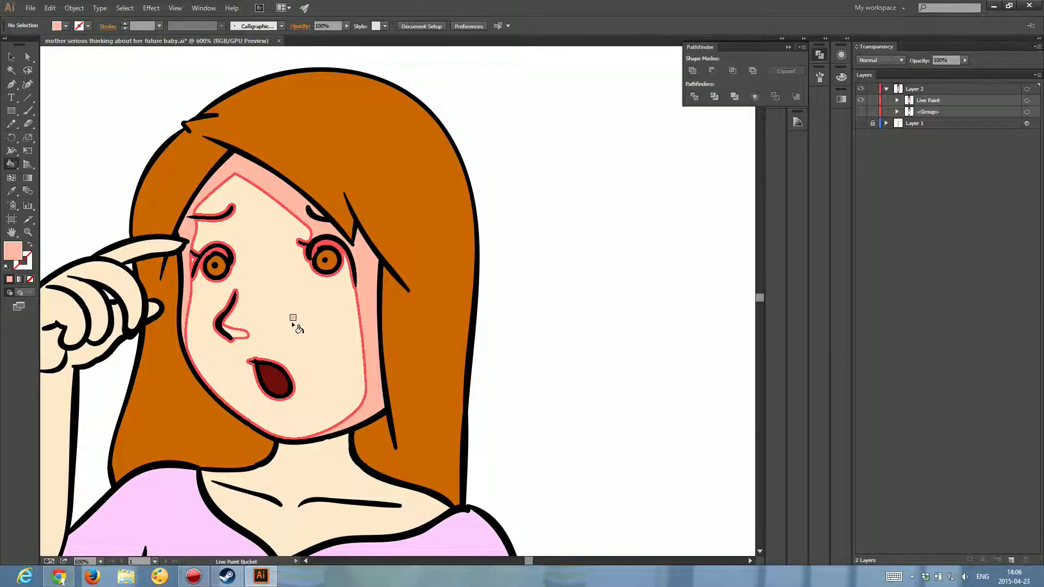
click(309, 453)
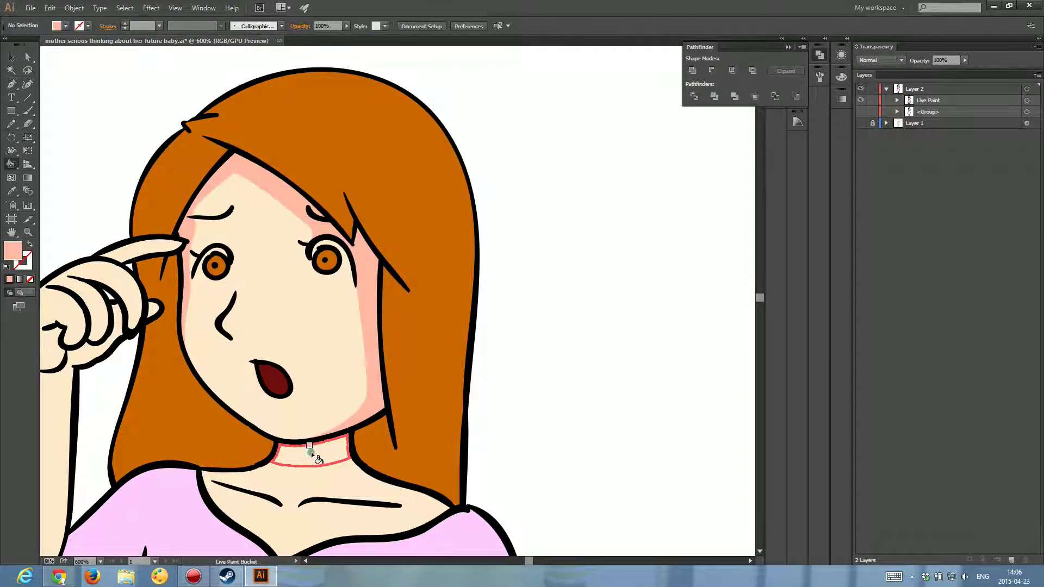
click(291, 504)
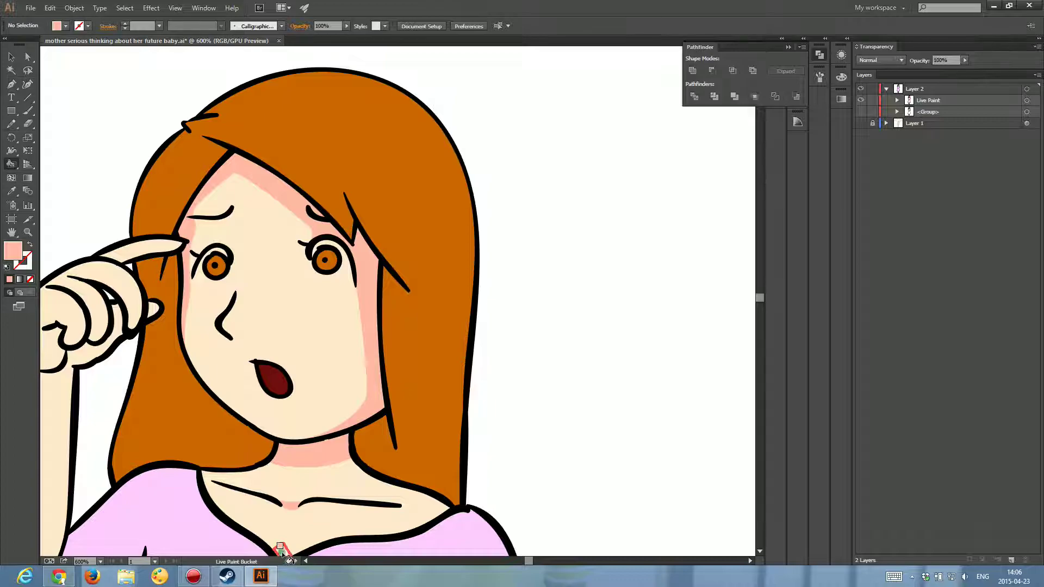
click(280, 547)
- Paint pink shadow on the raised hand's fingertip, curled fingers and wrist band
drag(212, 326, 434, 269)
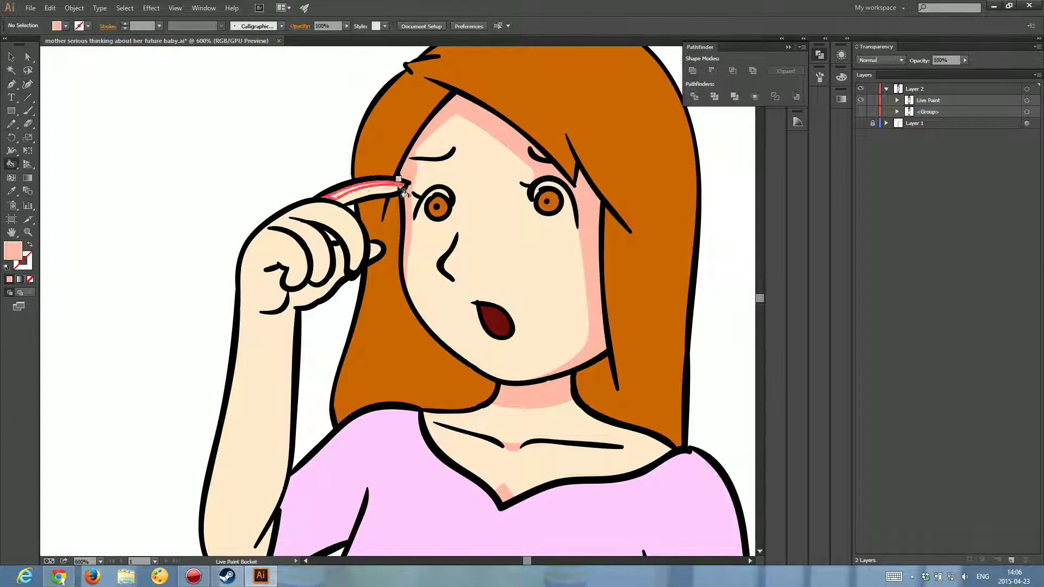
click(390, 191)
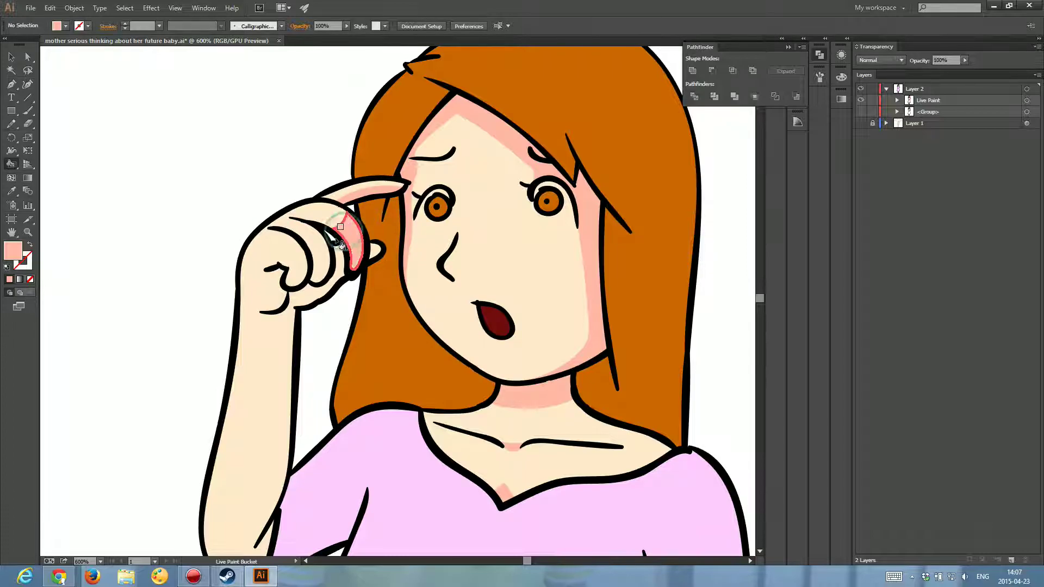
click(322, 252)
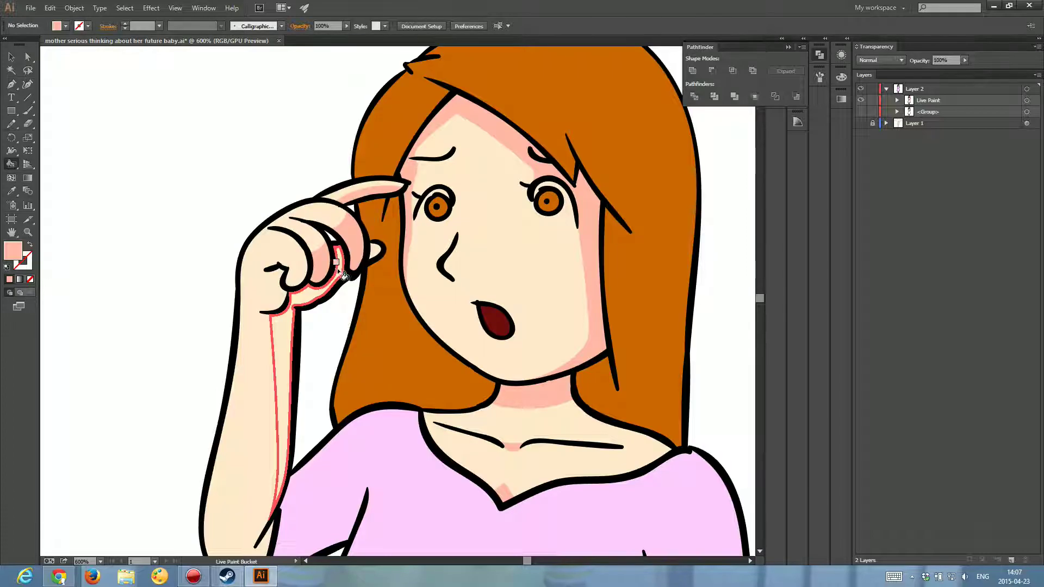
click(370, 256)
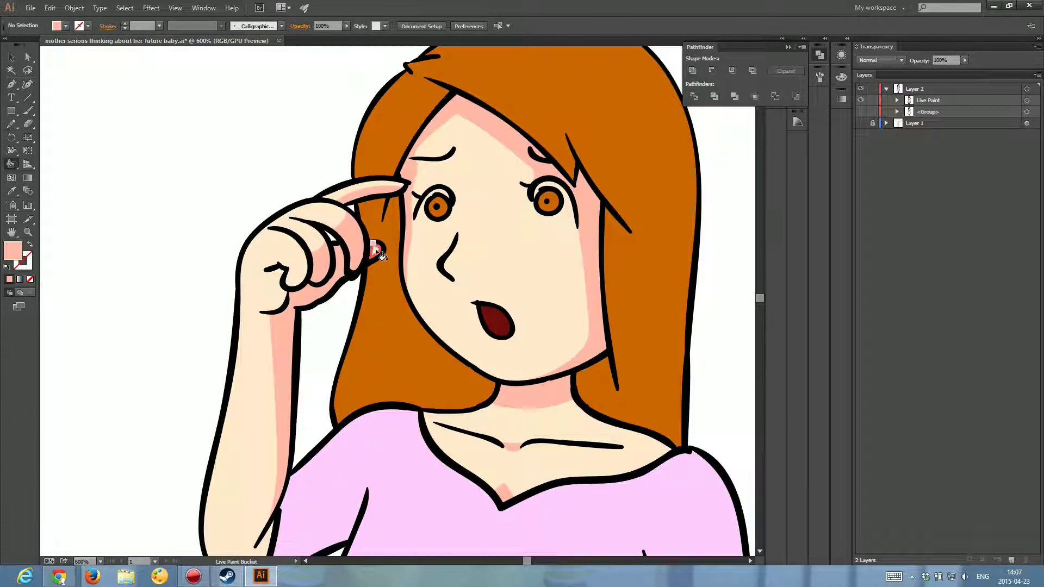
click(298, 275)
scroll(301, 417, down, 3)
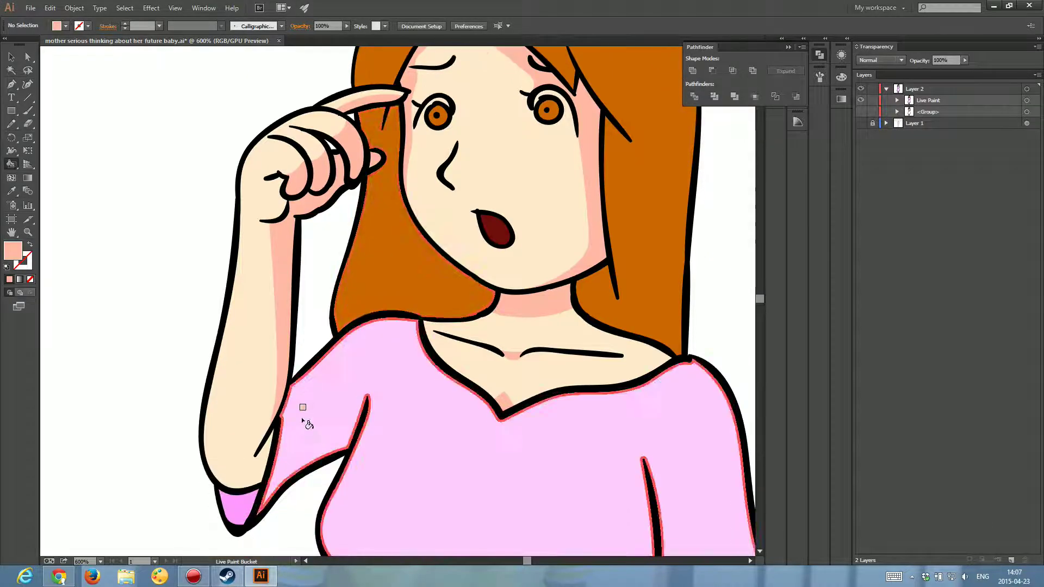
click(247, 477)
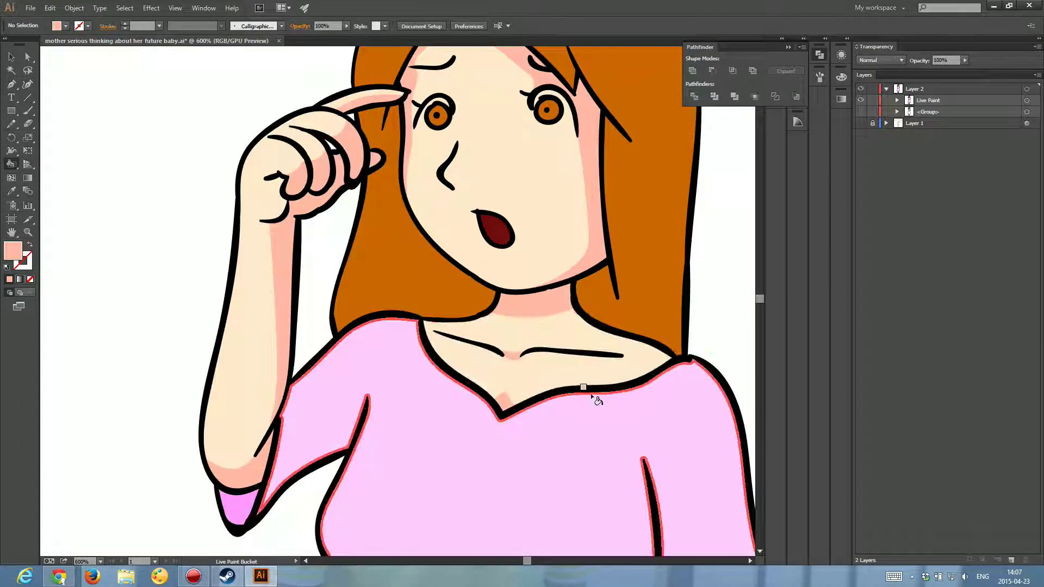
drag(622, 403, 473, 157)
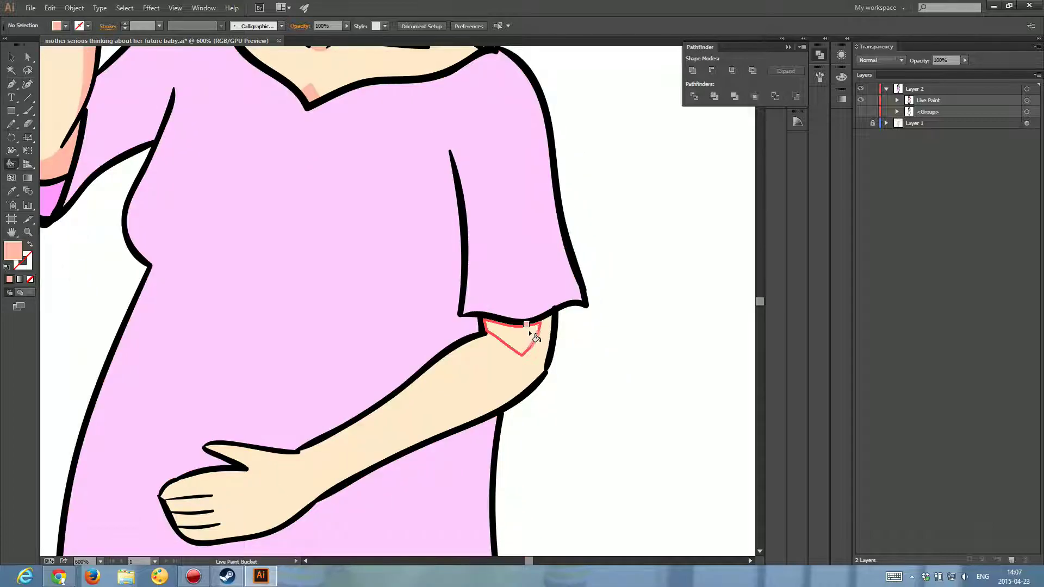
- Paint pink shadow on the resting arm's elbow and inner forearm strip
click(532, 335)
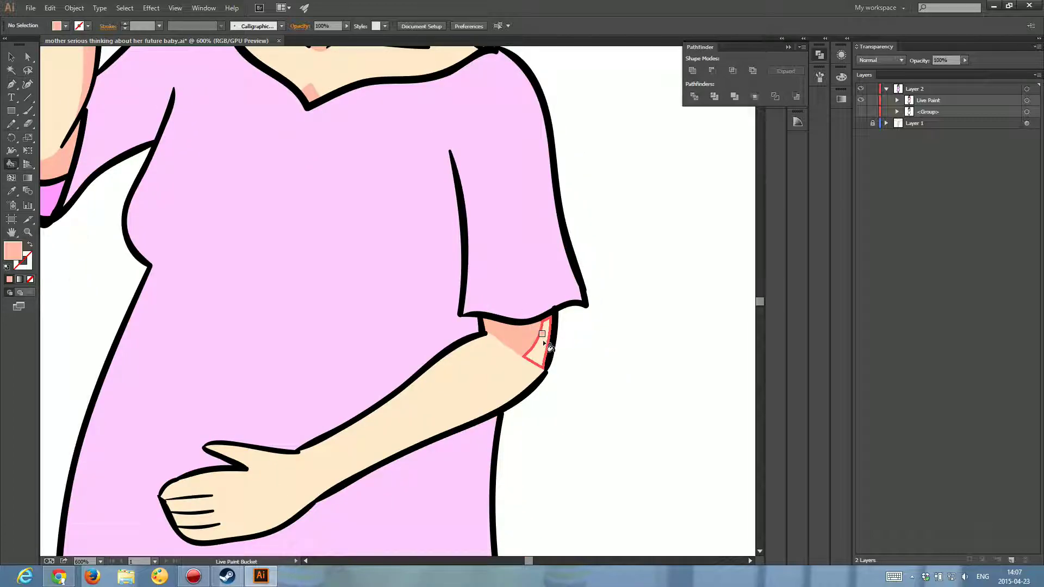
click(523, 366)
scroll(320, 400, down, 3)
scroll(298, 426, down, 4)
scroll(389, 345, down, 4)
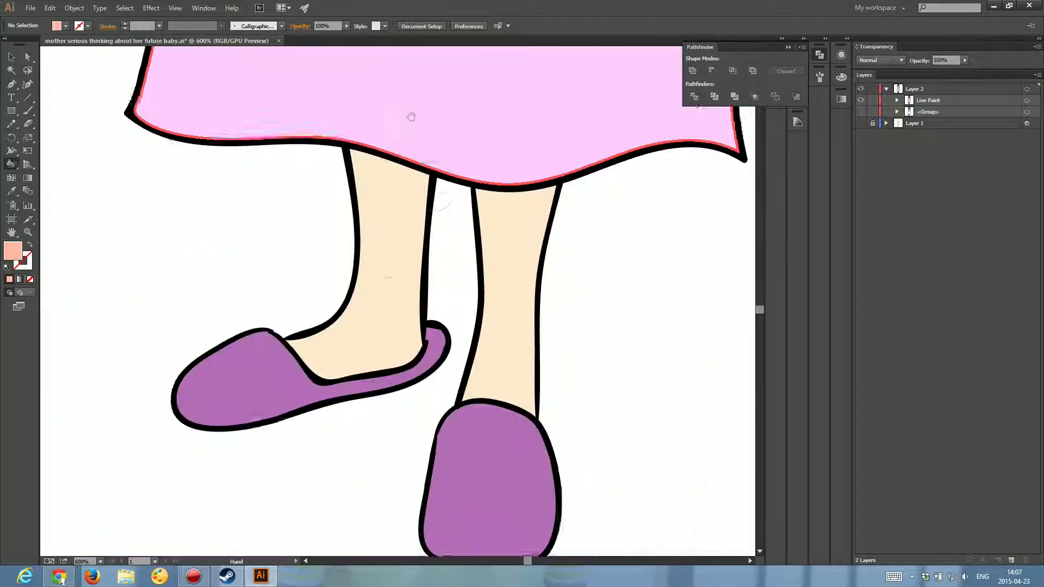
scroll(408, 109, down, 2)
scroll(345, 284, up, 3)
- Paint pink shadow on the tops of both legs and both ankles above the slippers
click(338, 217)
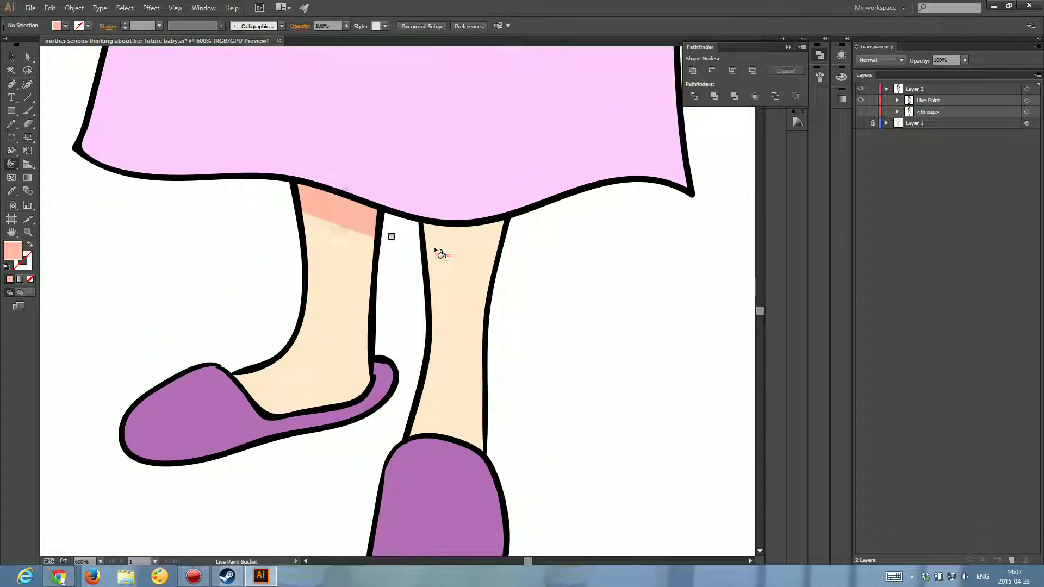
click(457, 240)
click(465, 419)
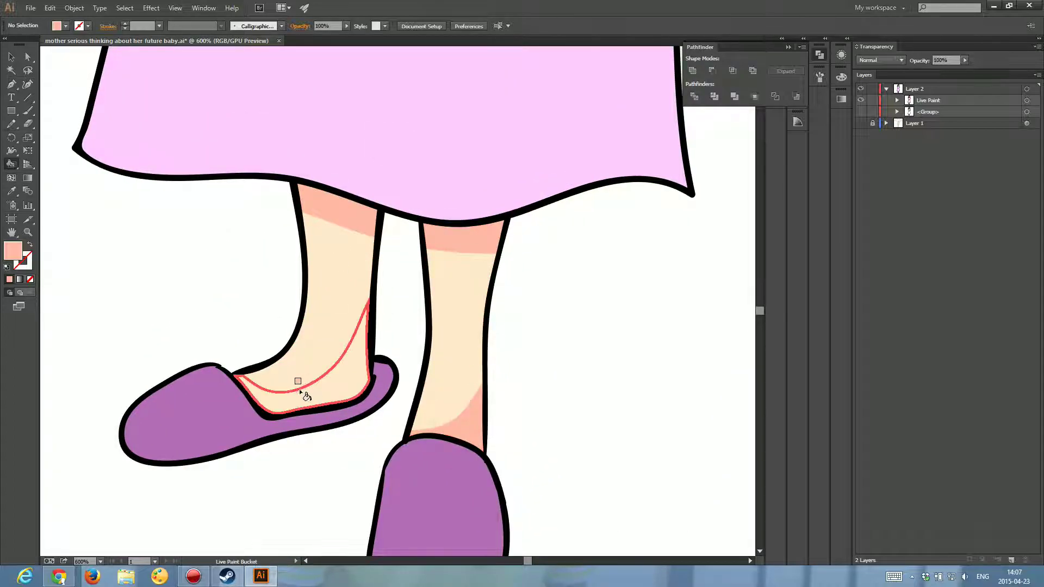
click(300, 398)
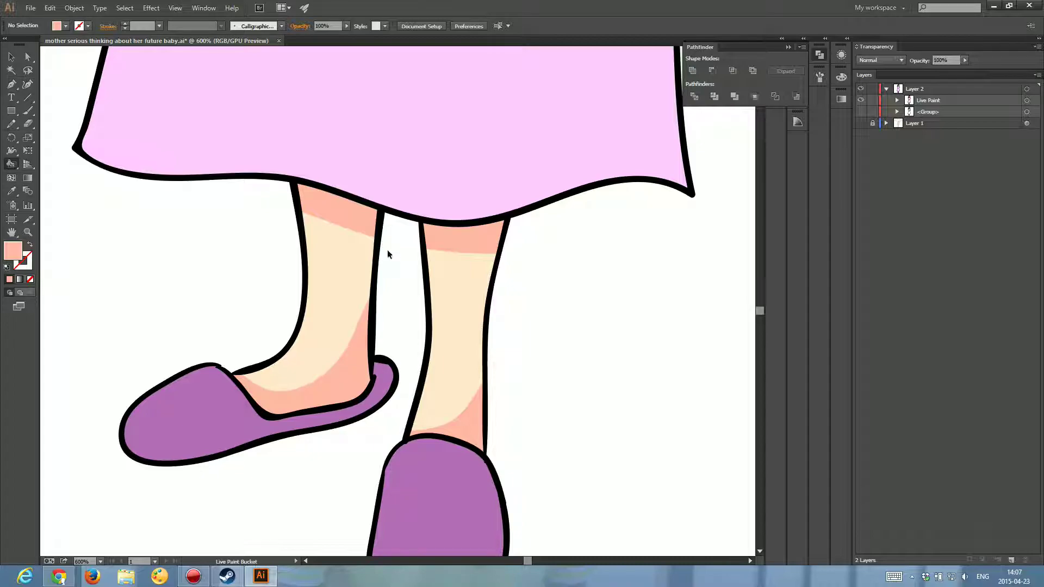
key(ctrl+minus)
key(ctrl+minus)
key(ctrl+minus)
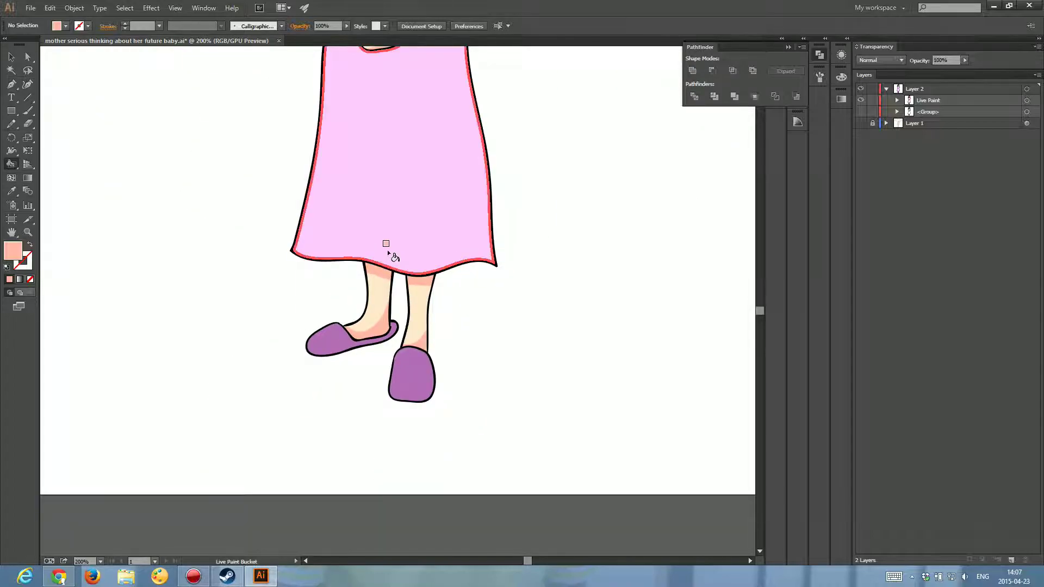
- Fit the whole artboard in the window with Ctrl+0 to review the shaded figure
scroll(387, 249, up, 3)
scroll(387, 249, up, 3)
scroll(387, 250, up, 1)
scroll(388, 250, up, 1)
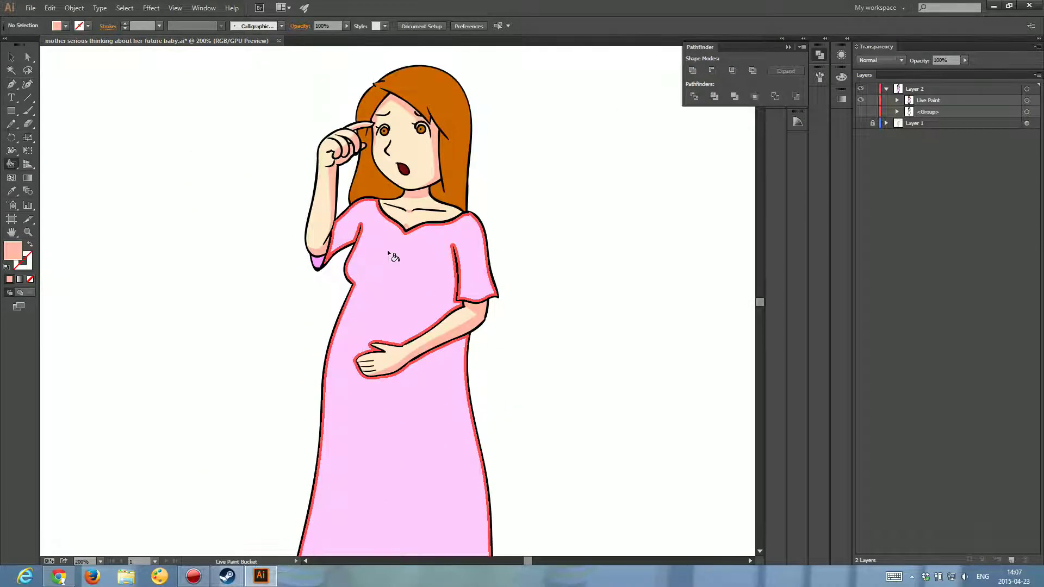
scroll(387, 249, up, 2)
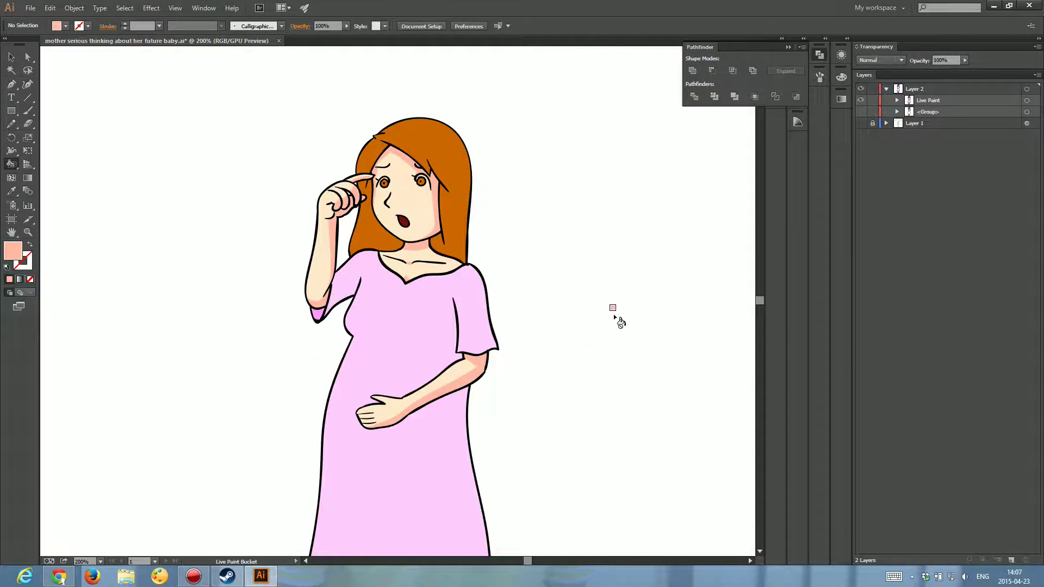
key(ctrl+0)
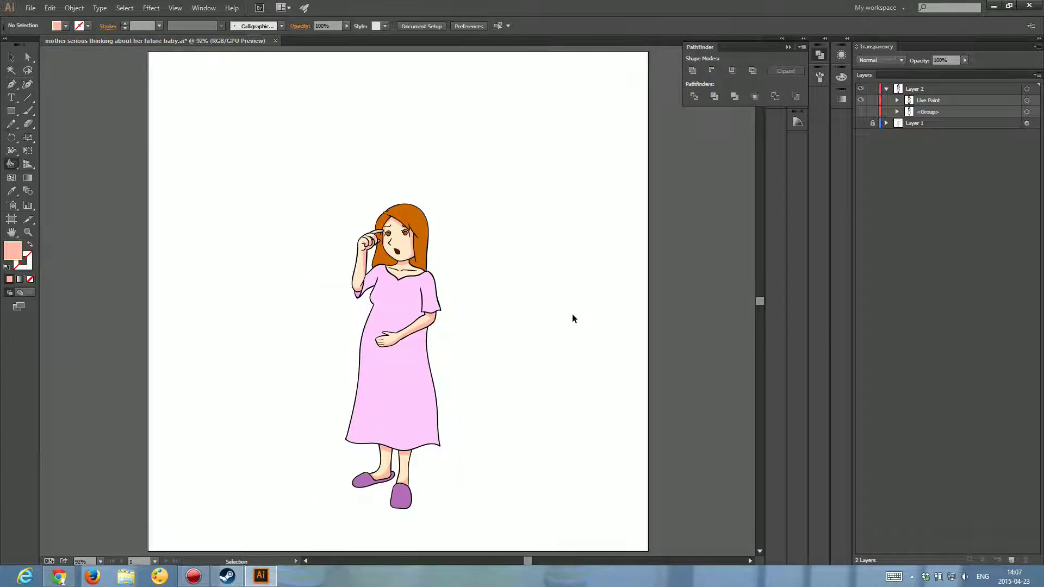
key(ctrl+plus)
key(ctrl+plus)
key(ctrl+plus)
key(ctrl+0)
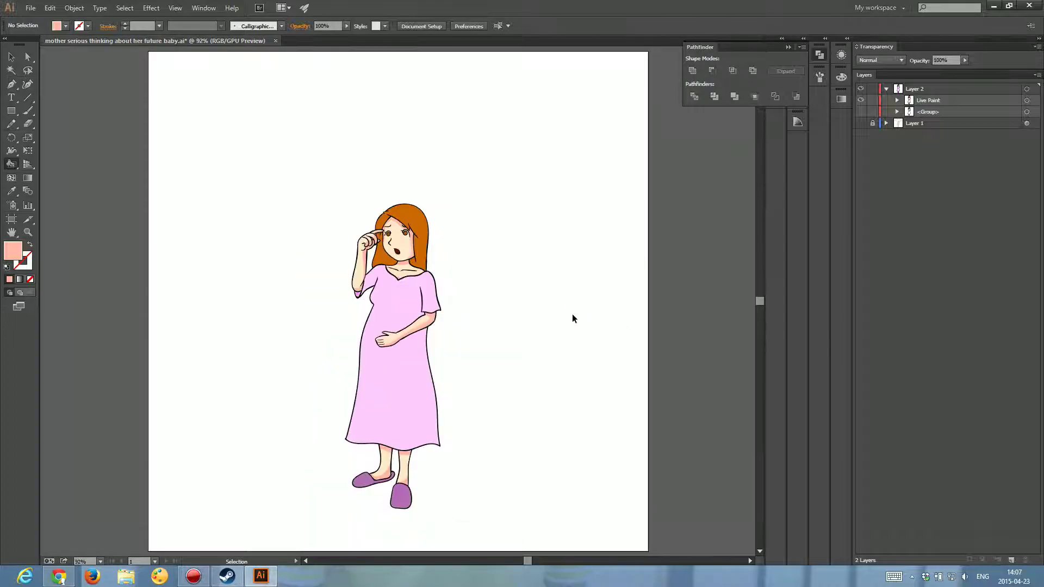